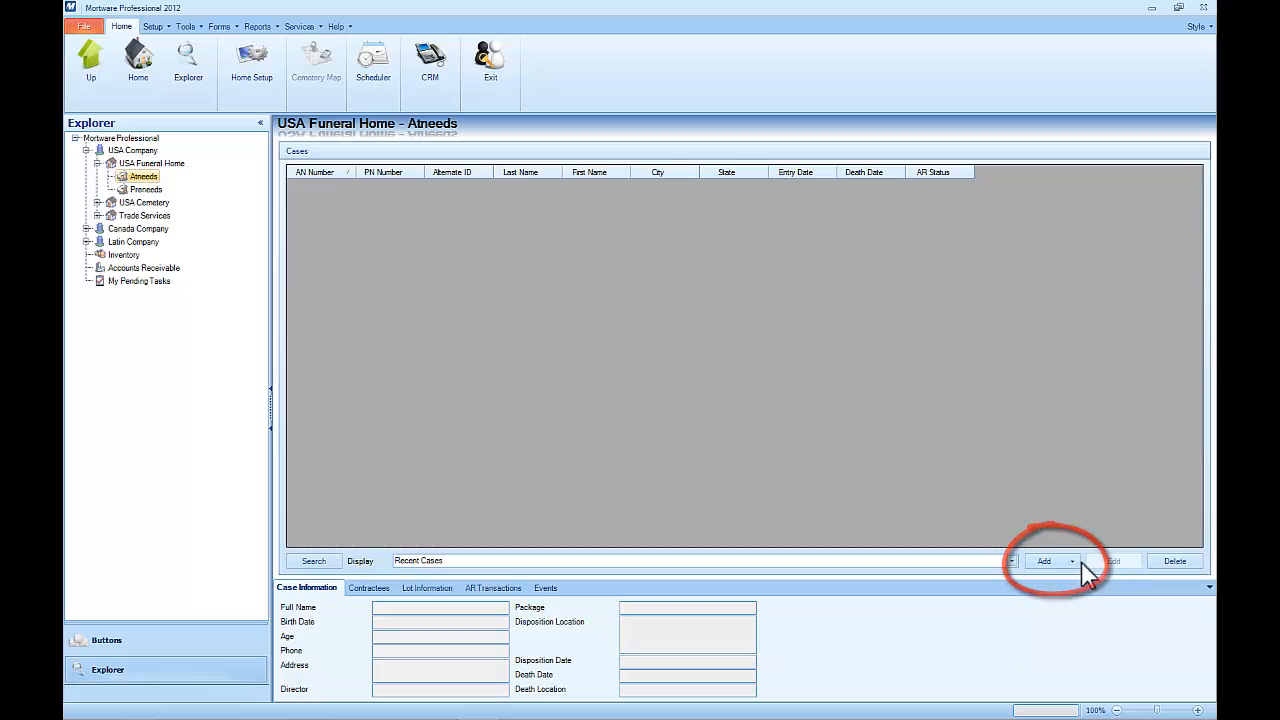
Create a new Arrangement case from the Add dropdown in the Atneeds case list
left_click(1077, 562)
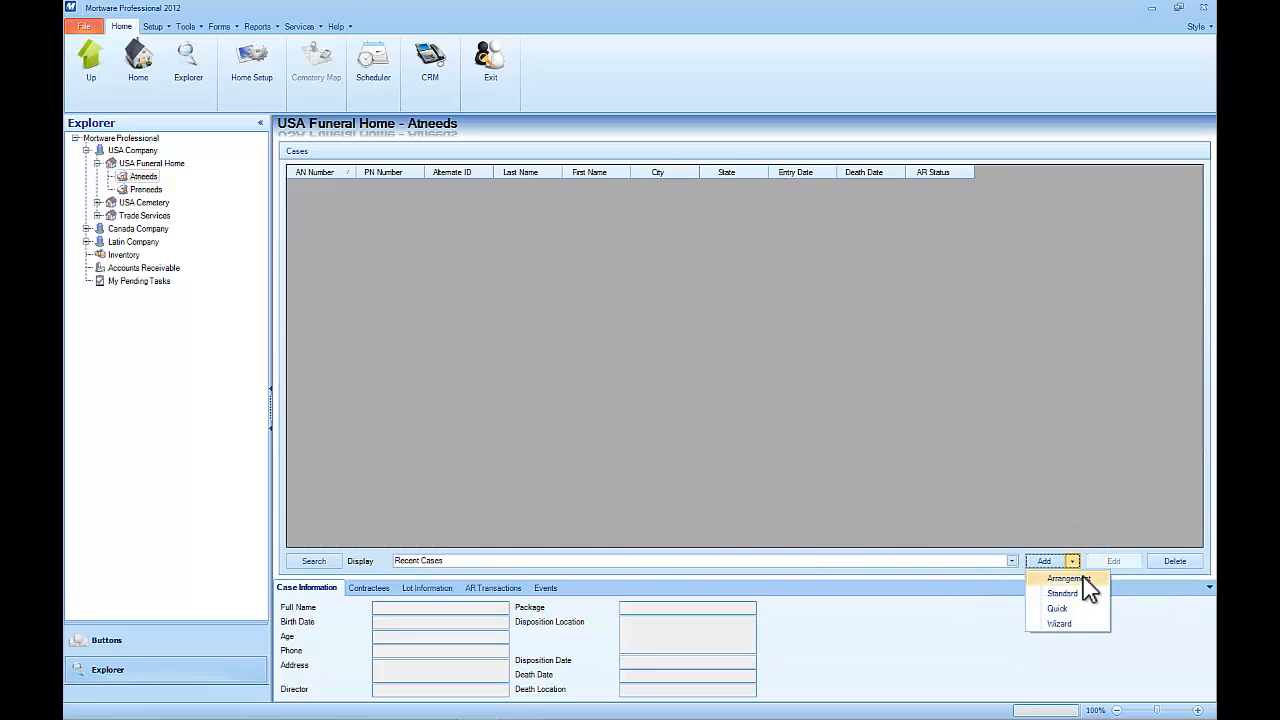
left_click(1082, 577)
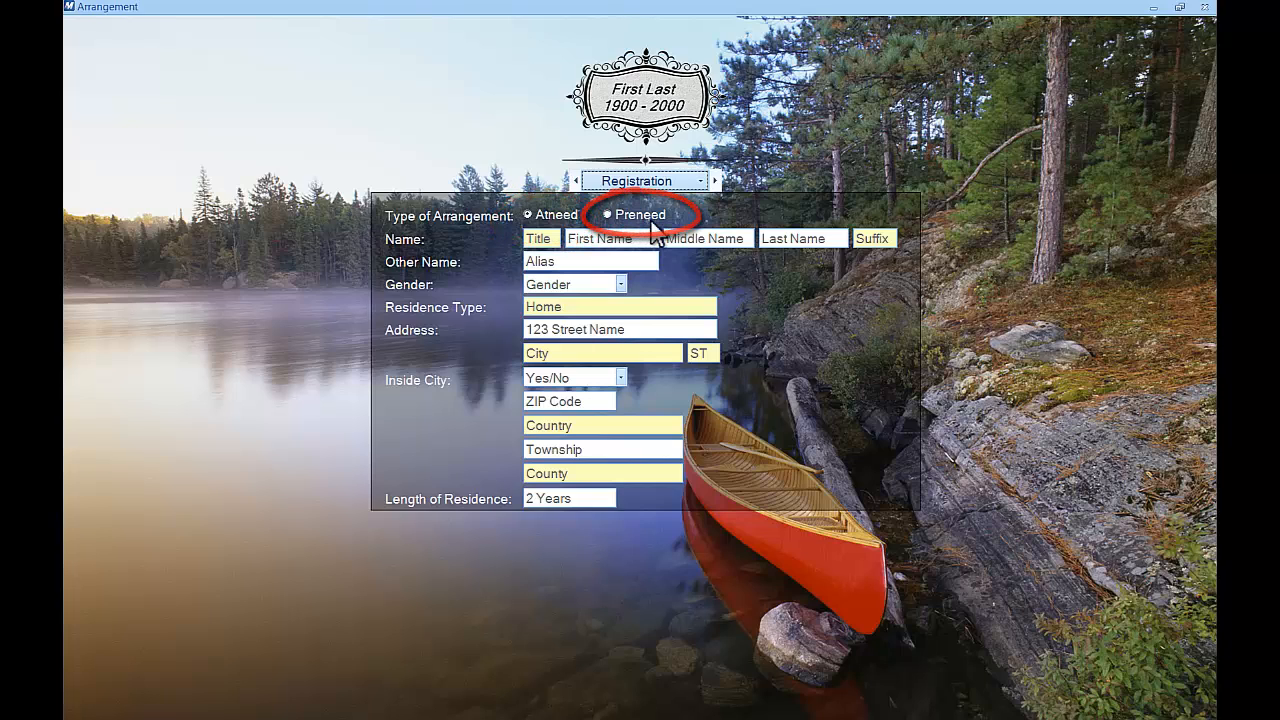
Enter the deceased's title Mrs. and their first, middle and last names
left_click(545, 239)
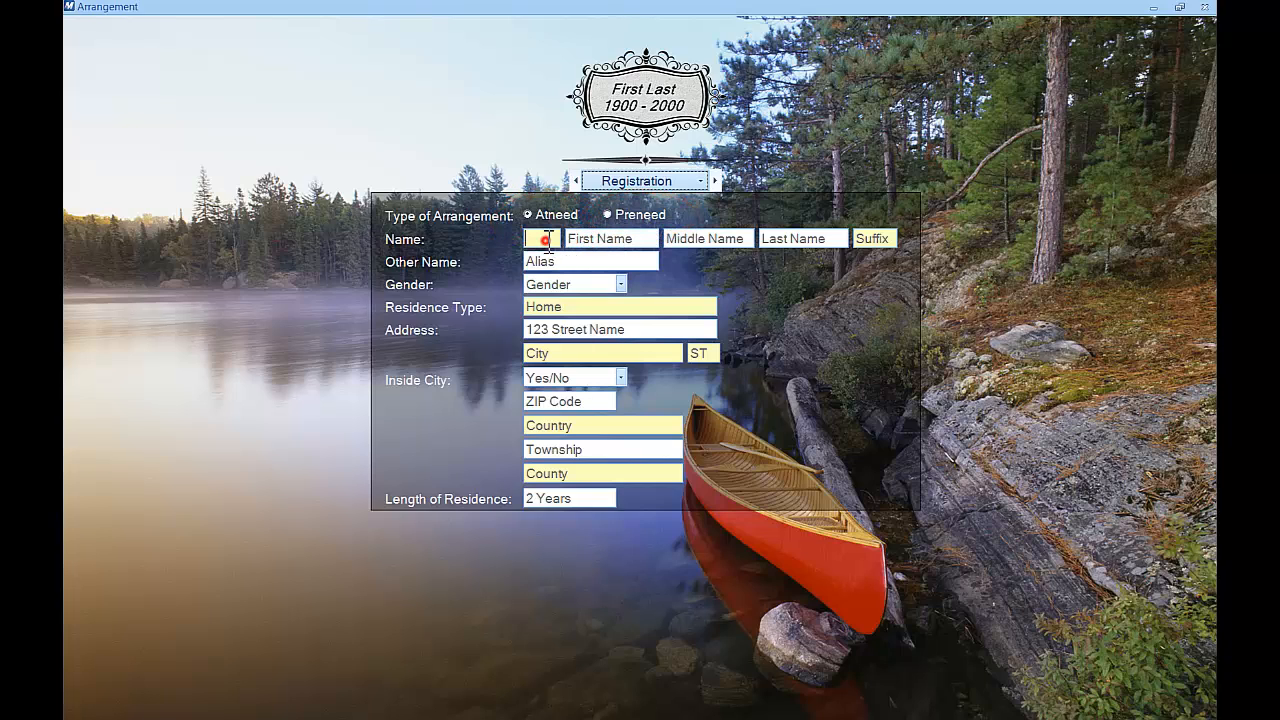
type("Mrs")
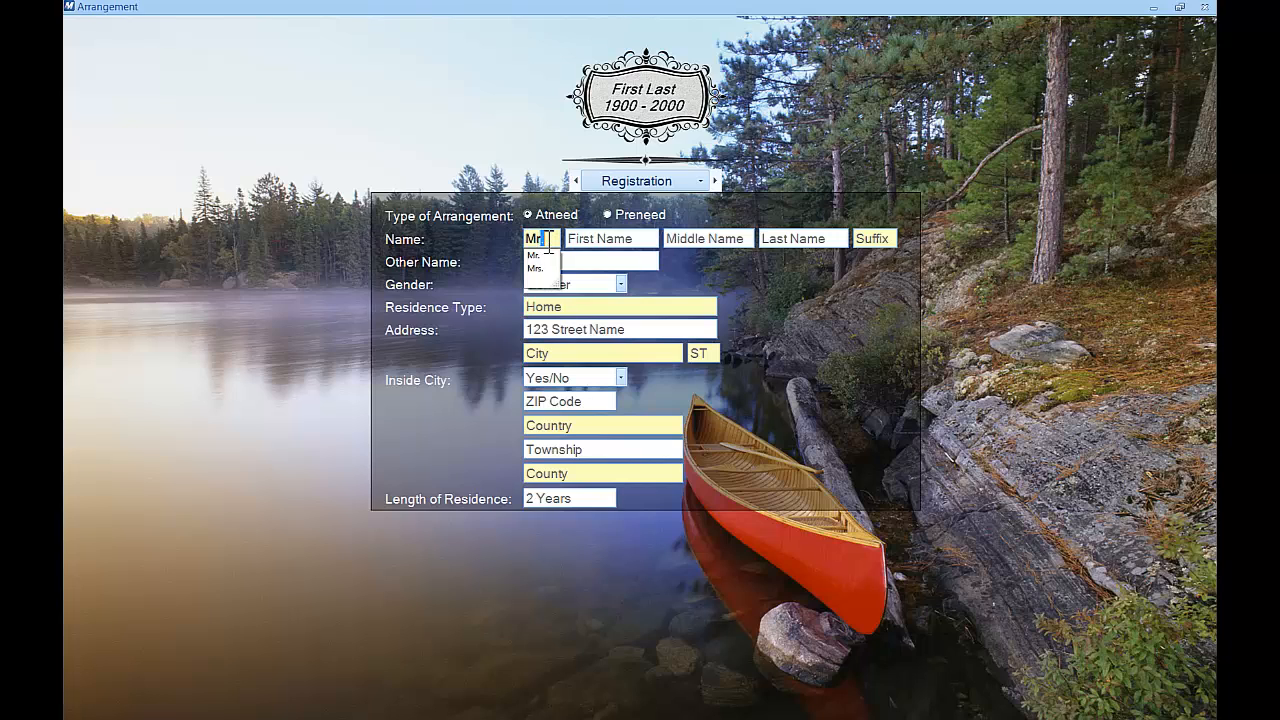
key("Tab")
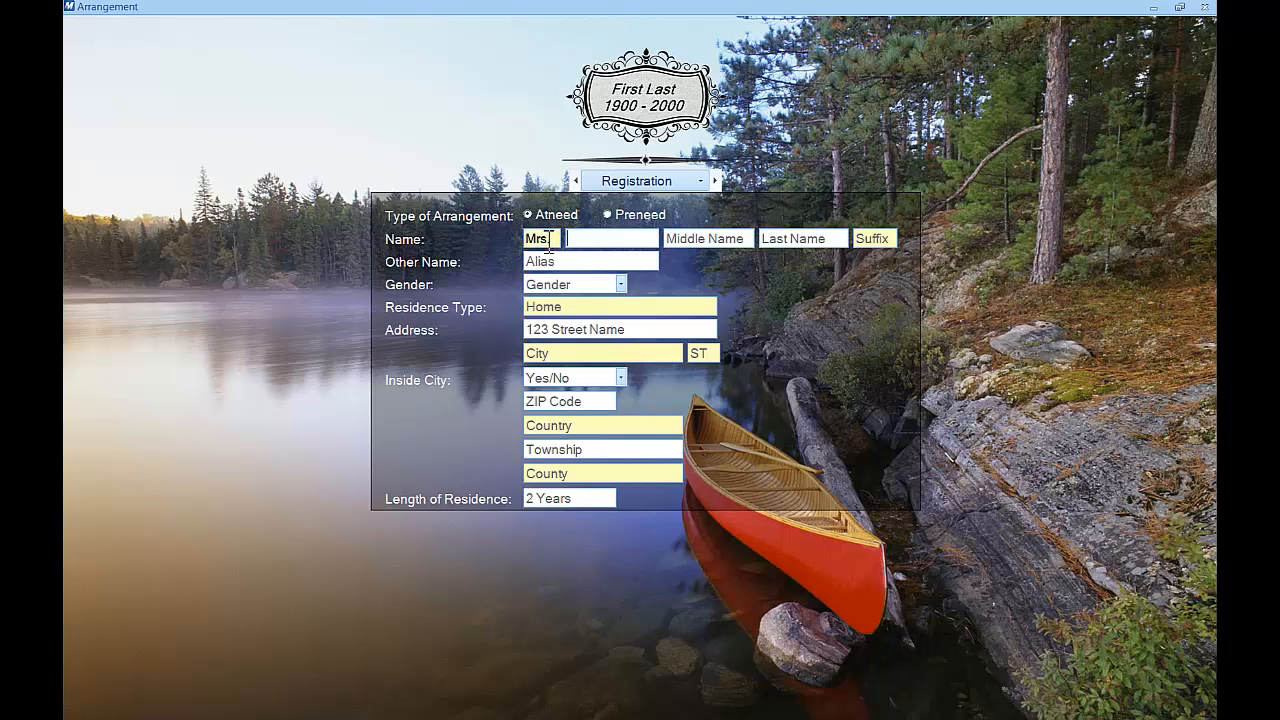
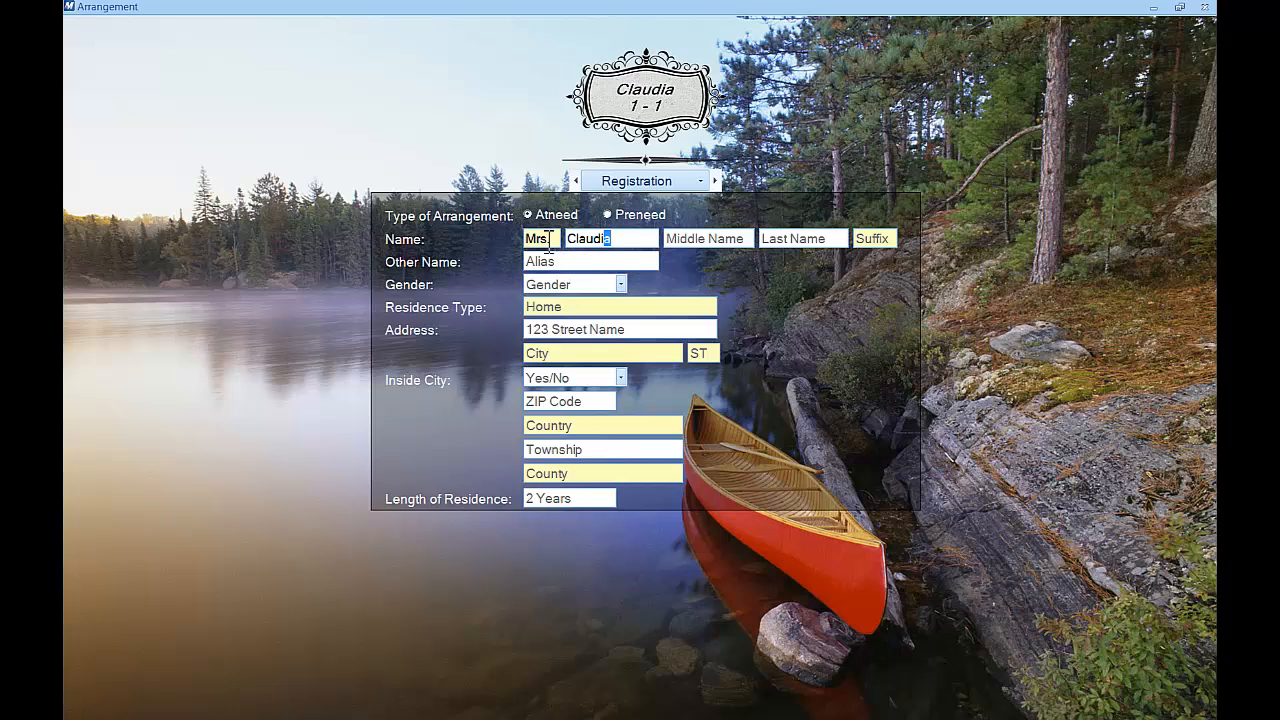
key("Tab")
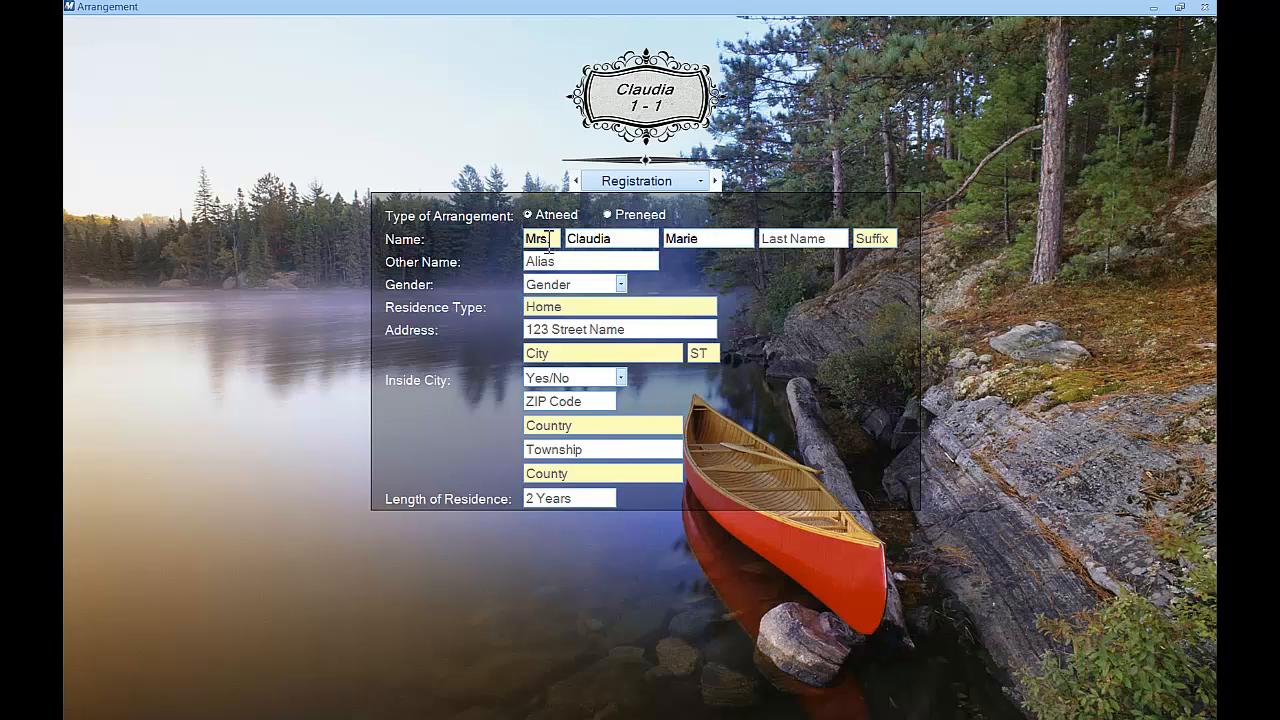
key("Tab")
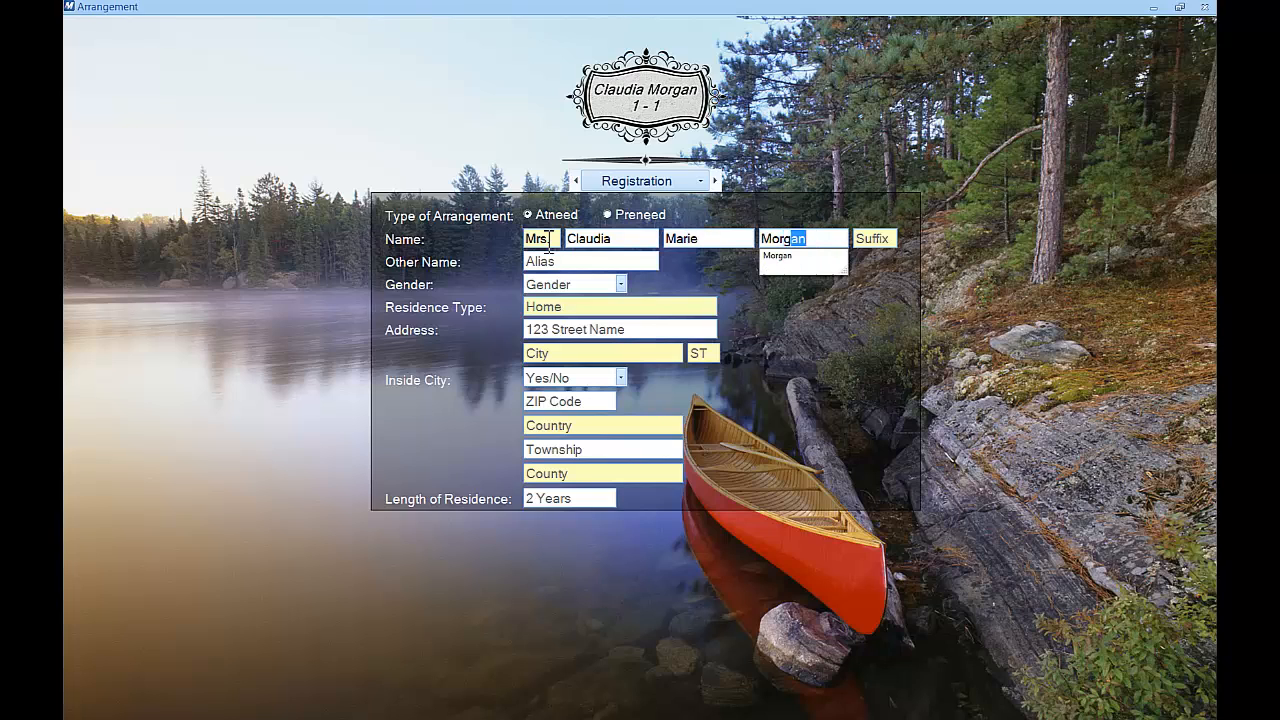
key("Return")
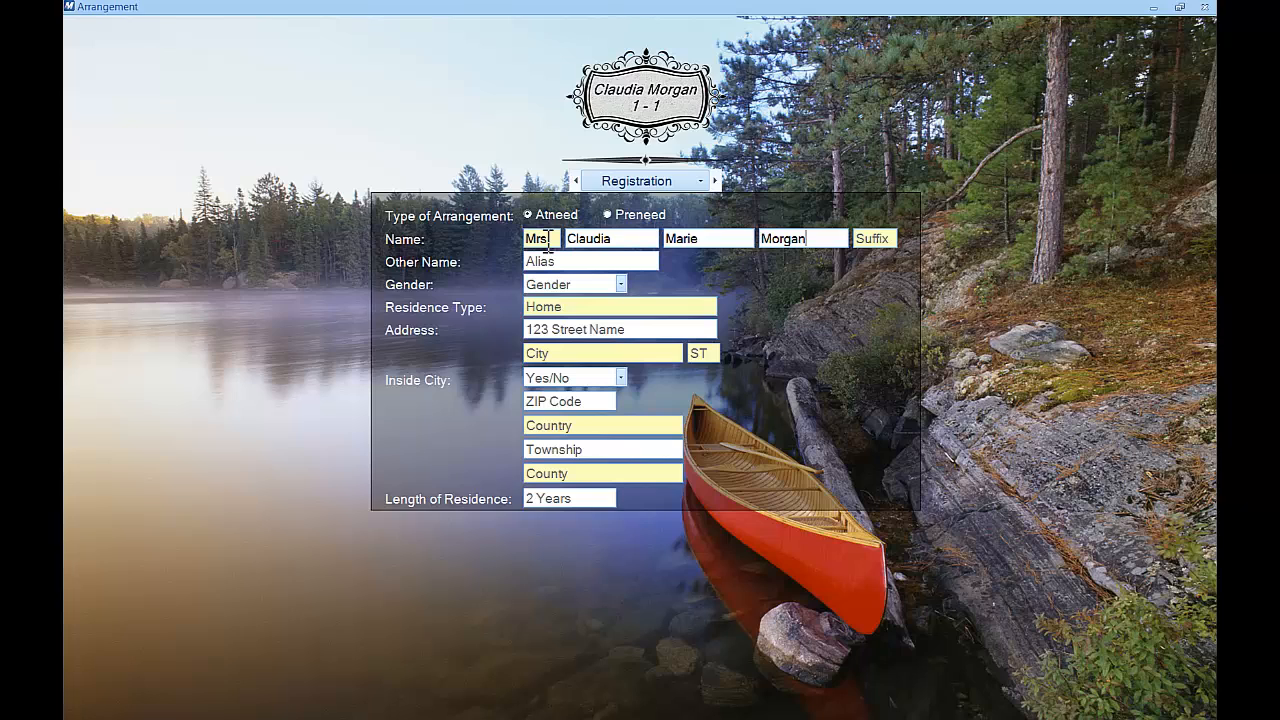
Set the gender to Female and the residence type to Home
left_click(621, 284)
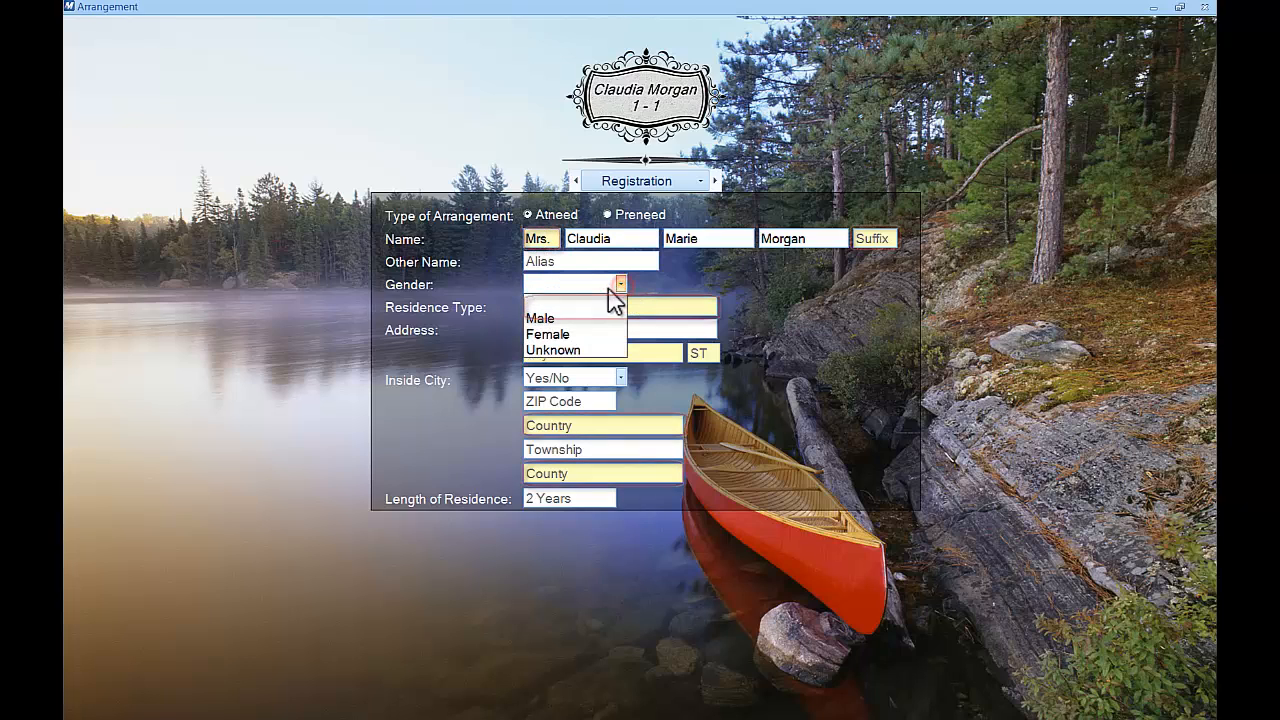
left_click(577, 333)
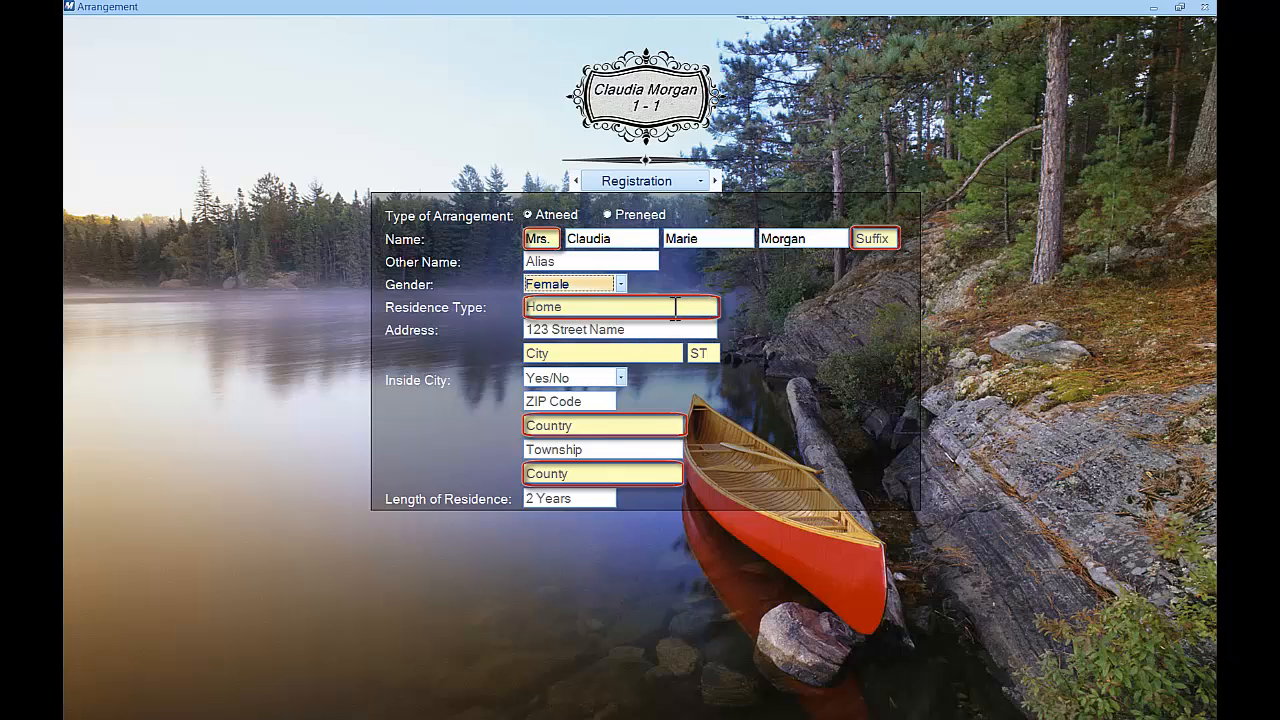
double_click(675, 307)
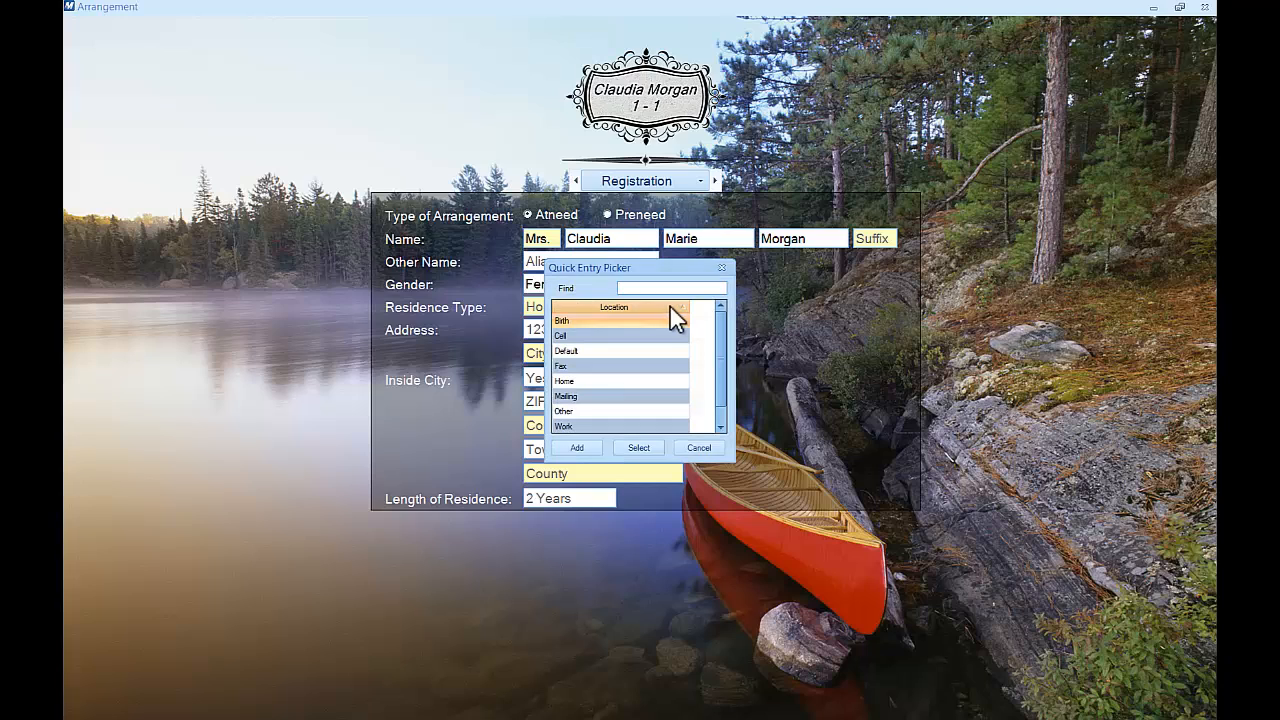
double_click(668, 381)
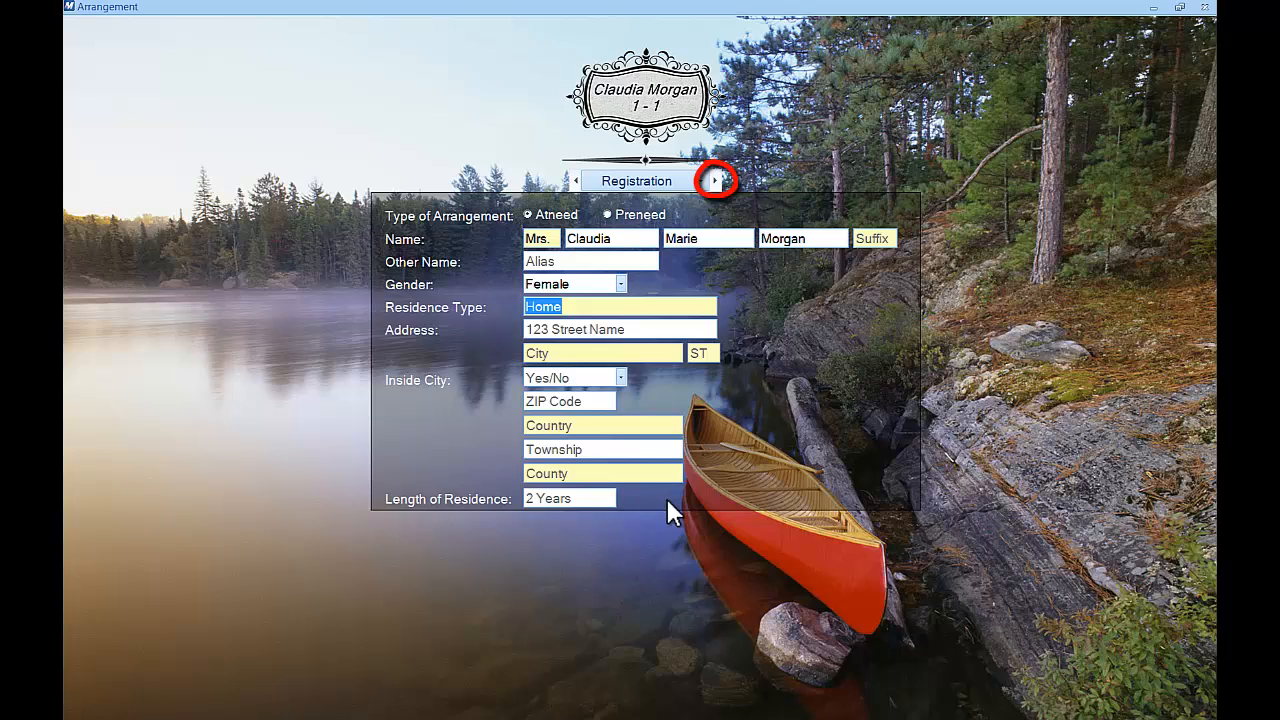
Switch the arrangement form to the Vital section
left_click(703, 183)
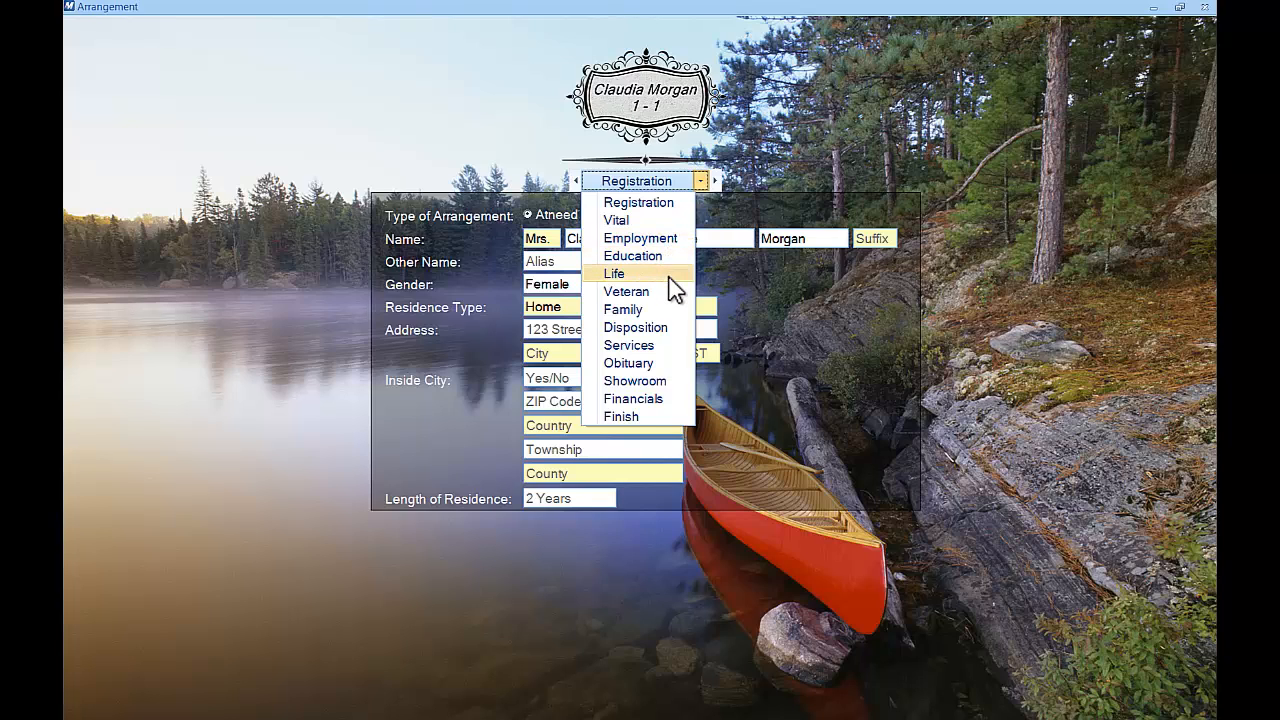
left_click(649, 224)
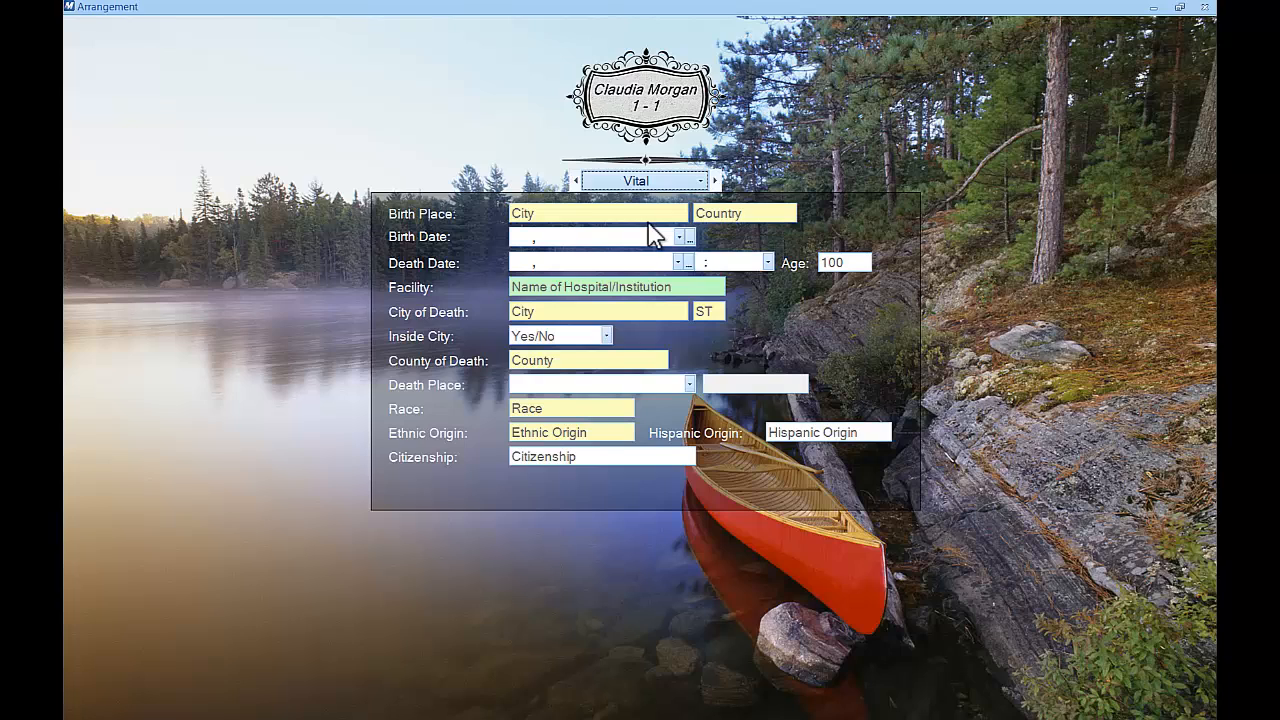
Select St. Catharines General Hospital as the facility from the hospital-filtered business list
left_click(716, 287)
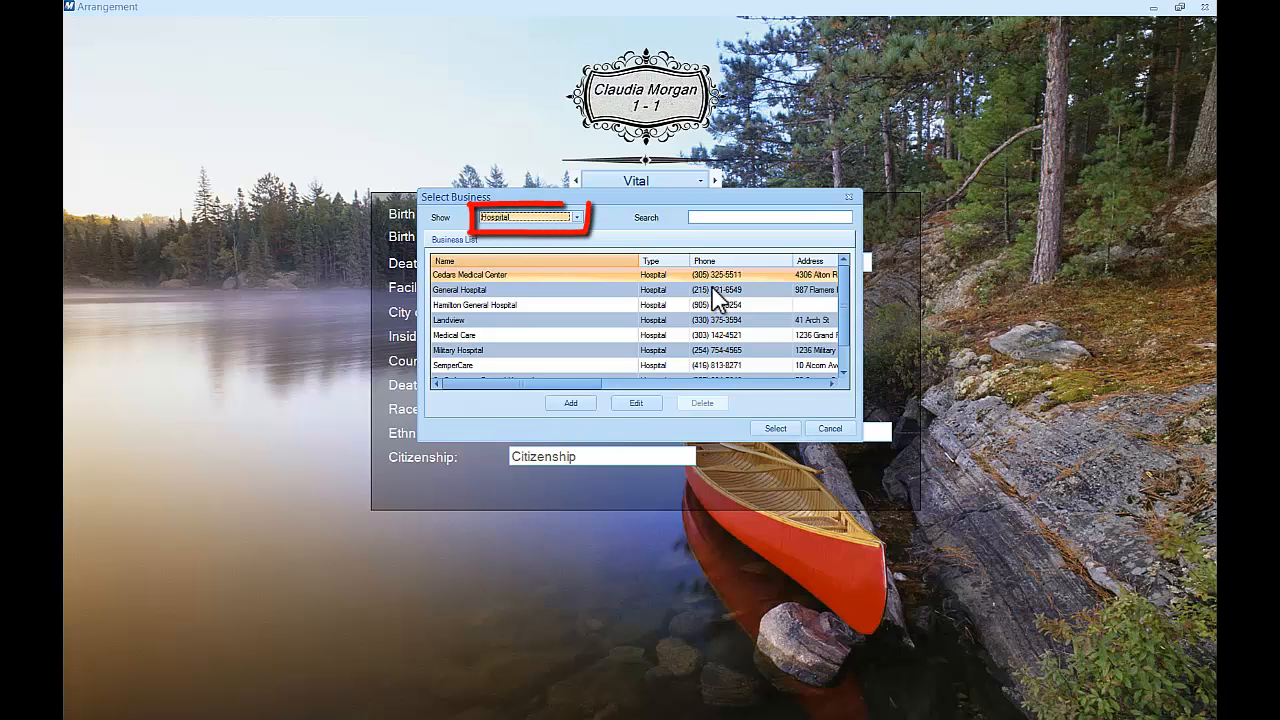
left_click(580, 220)
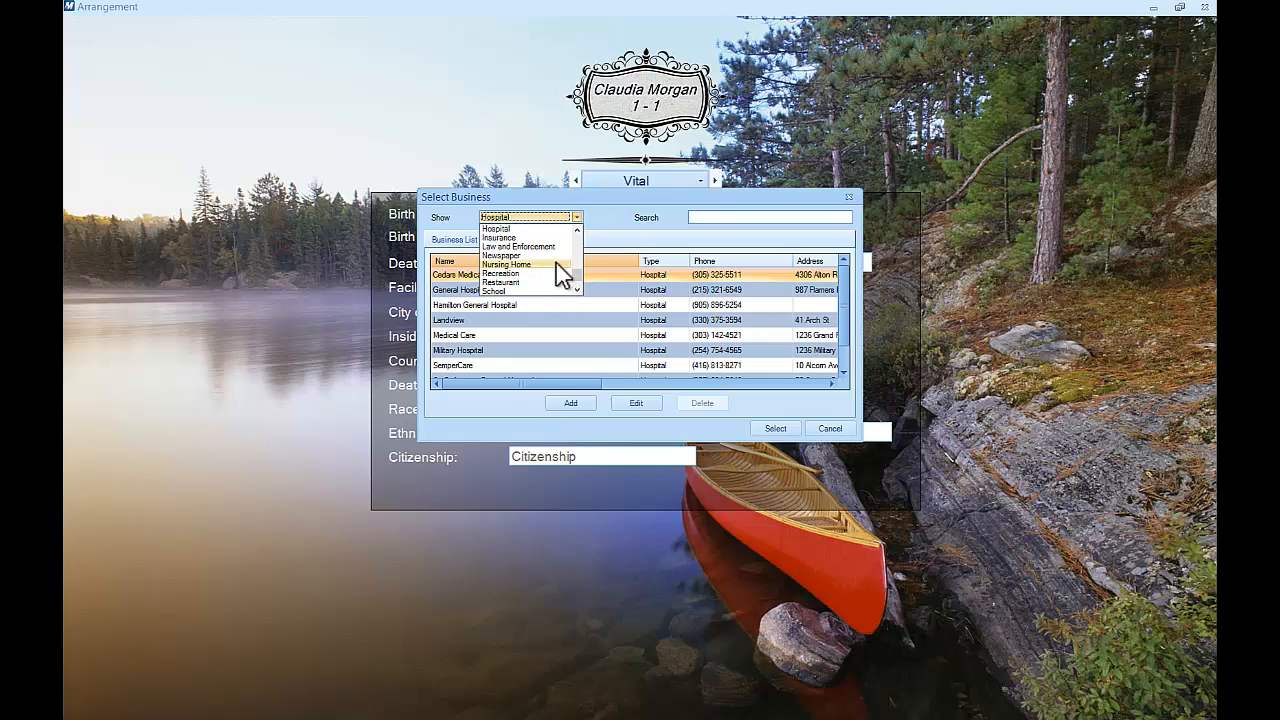
left_click(544, 229)
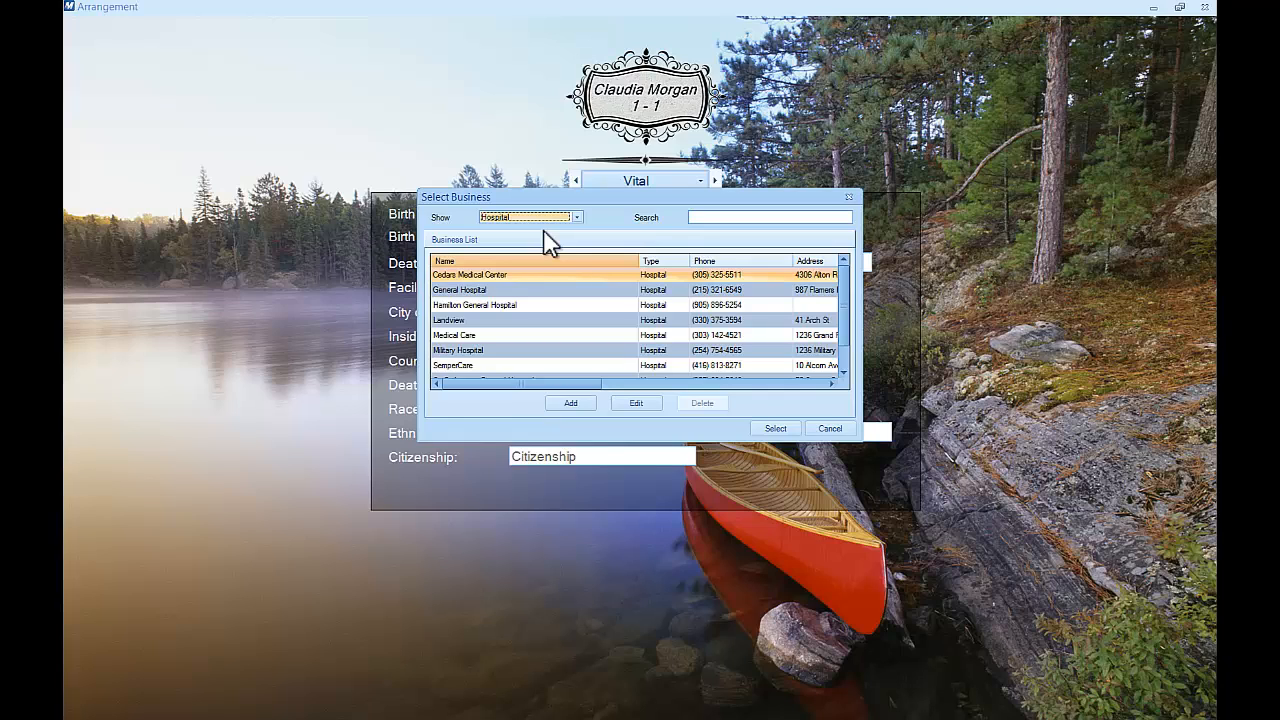
left_click(674, 351)
scroll(674, 349, "down", 1)
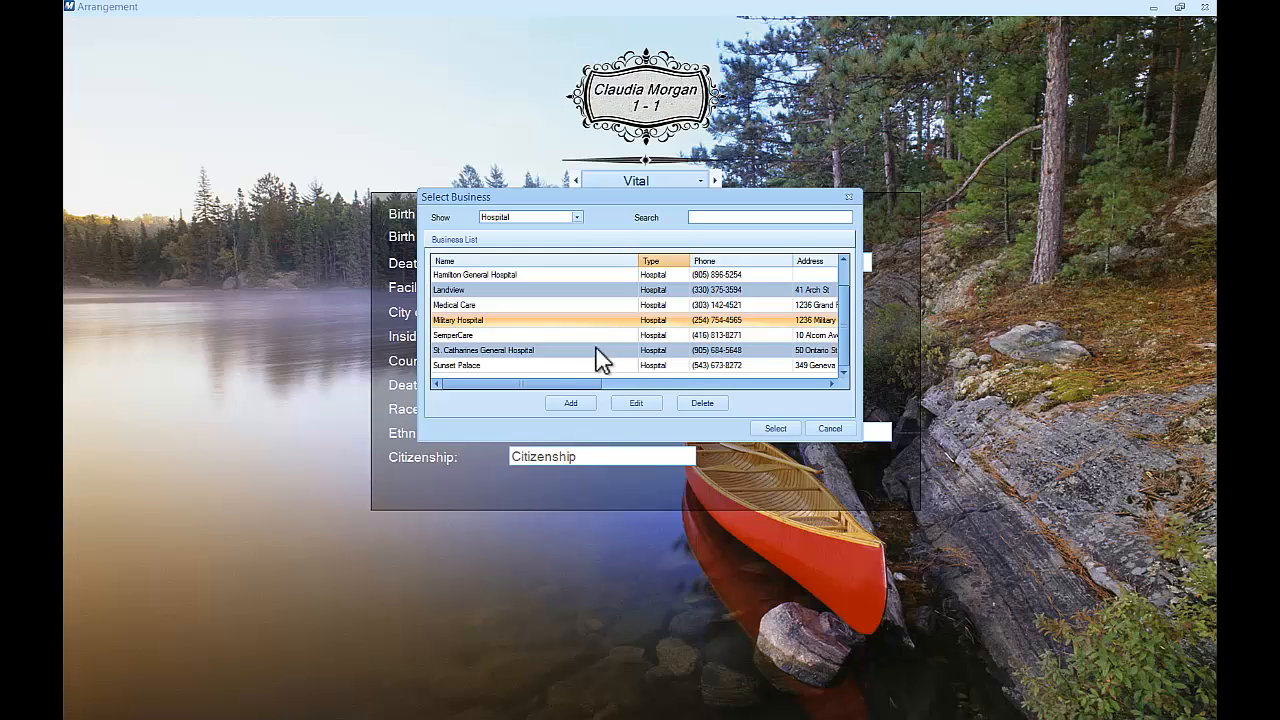
left_click(545, 352)
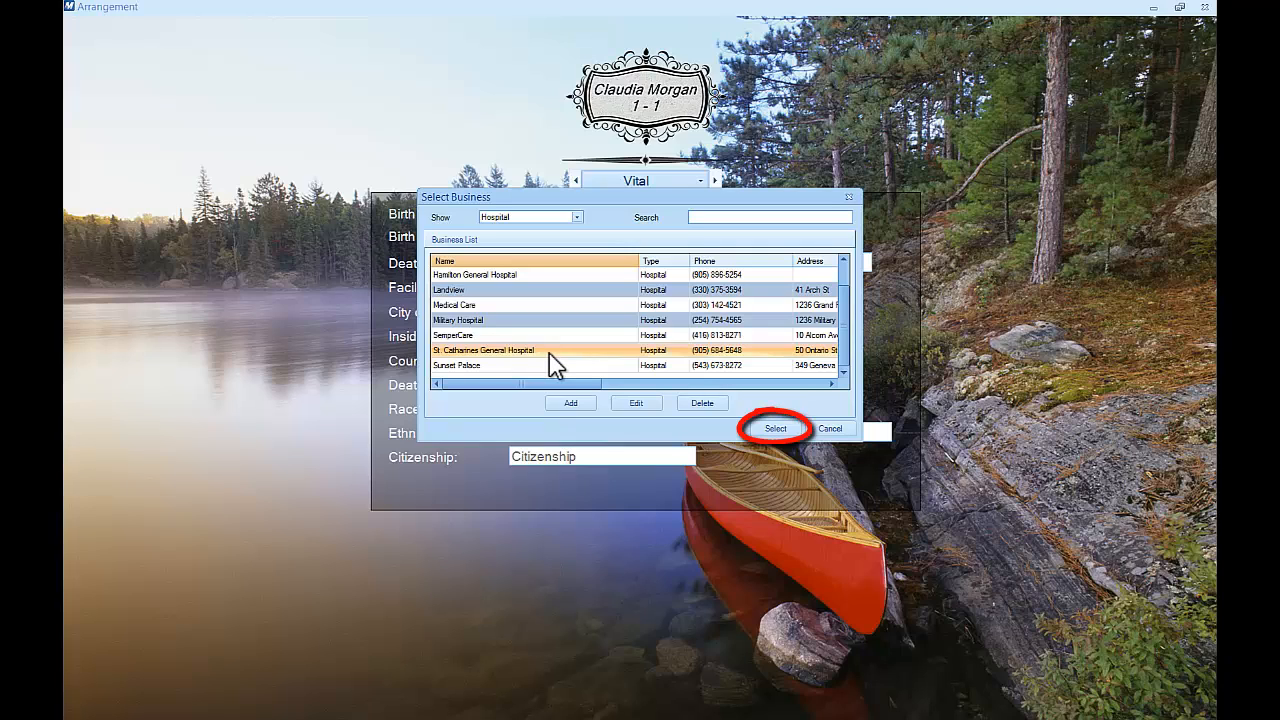
Confirm the hospital, then step through Employment, Education and Life to the Veteran page
left_click(785, 432)
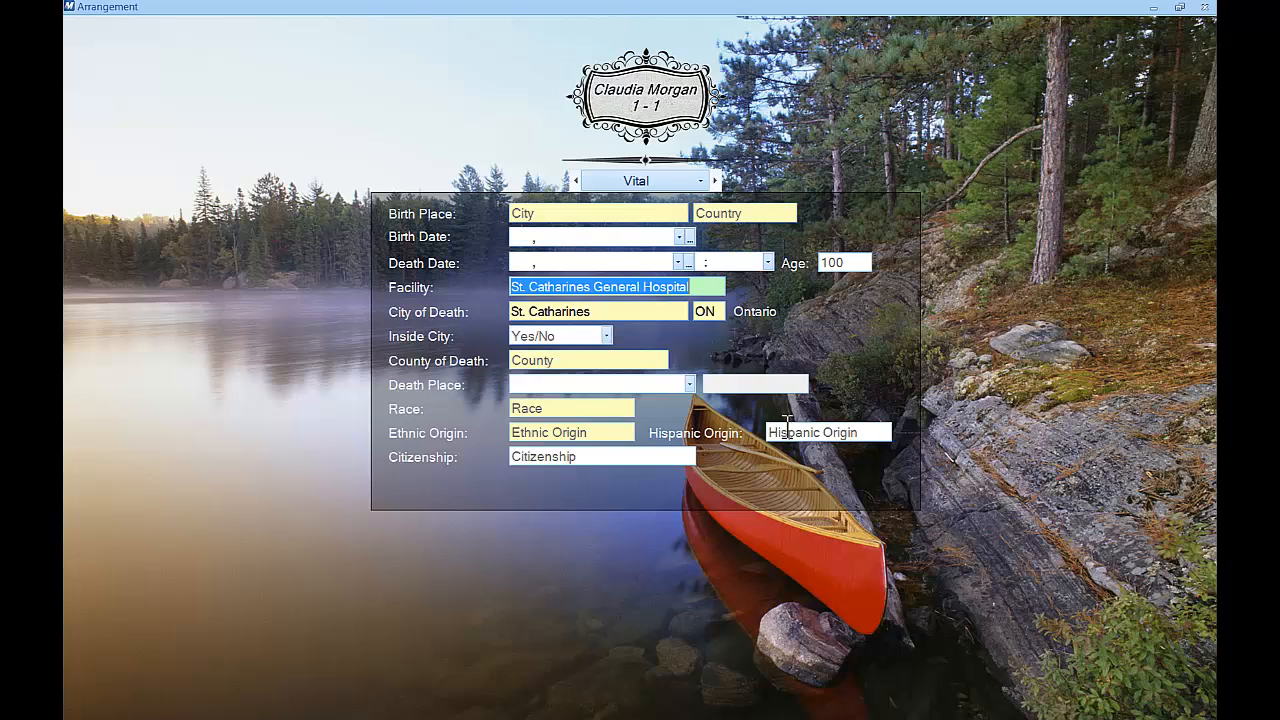
left_click(715, 180)
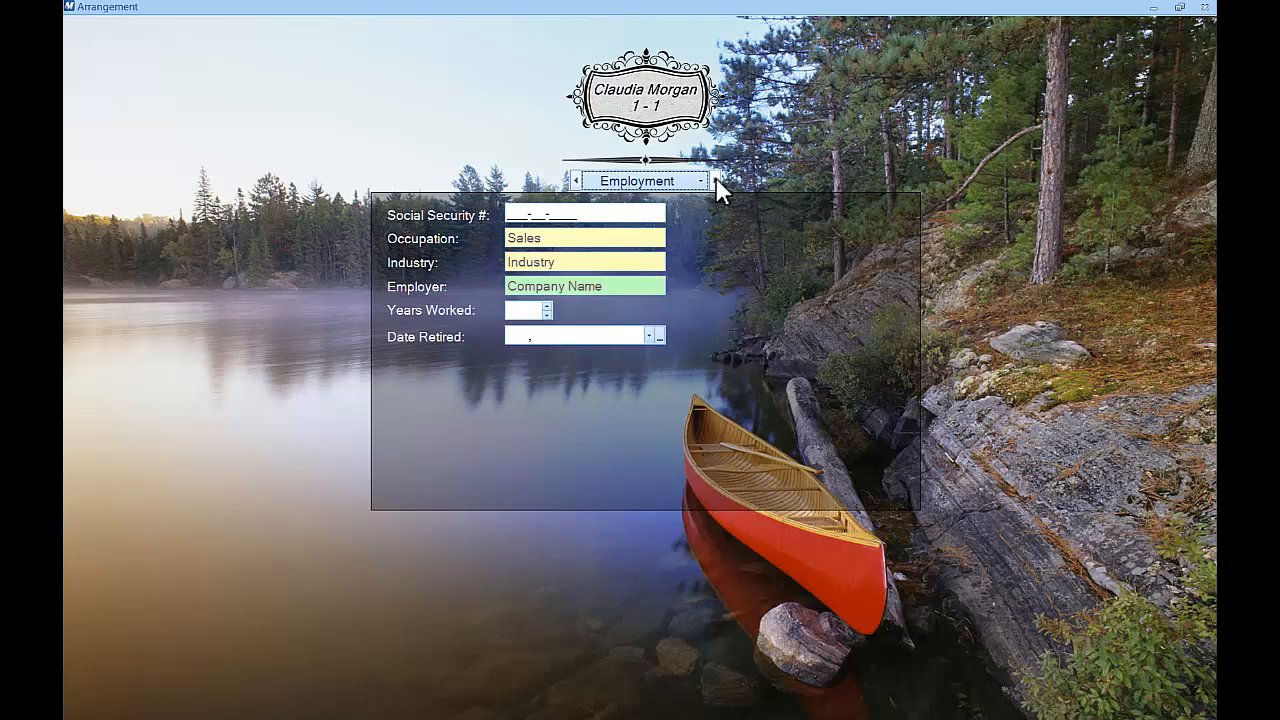
left_click(715, 180)
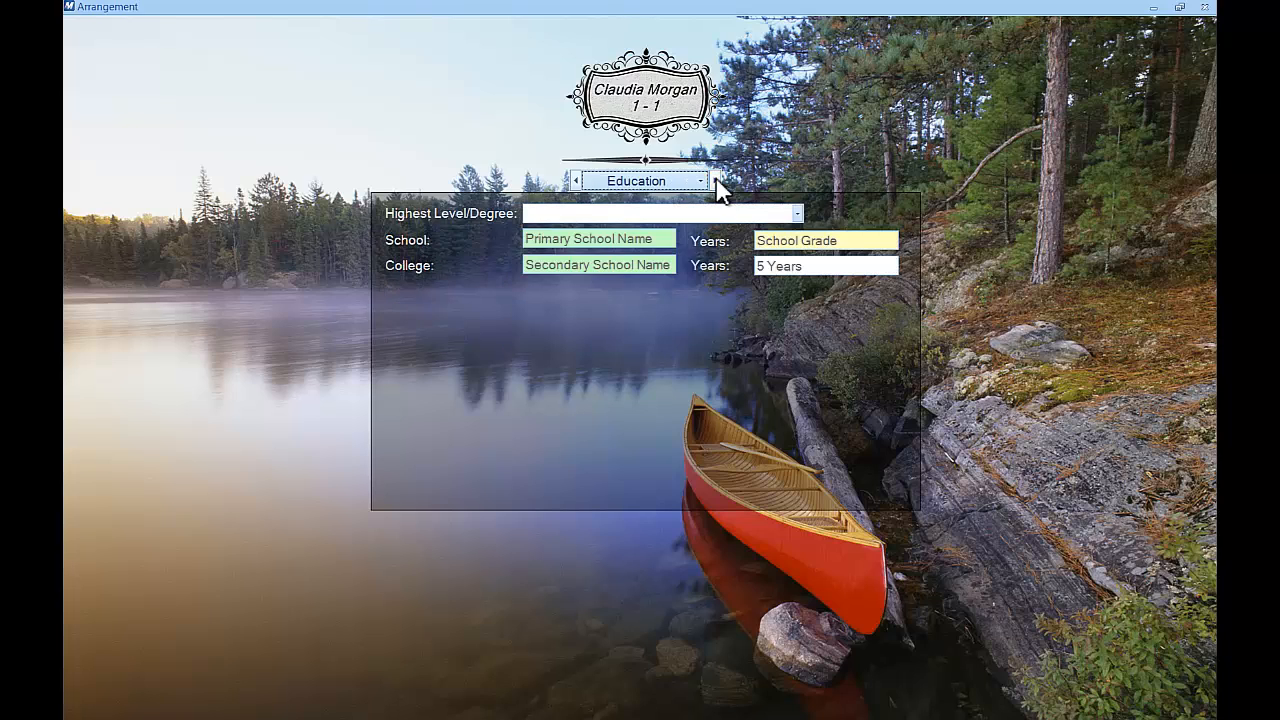
left_click(715, 180)
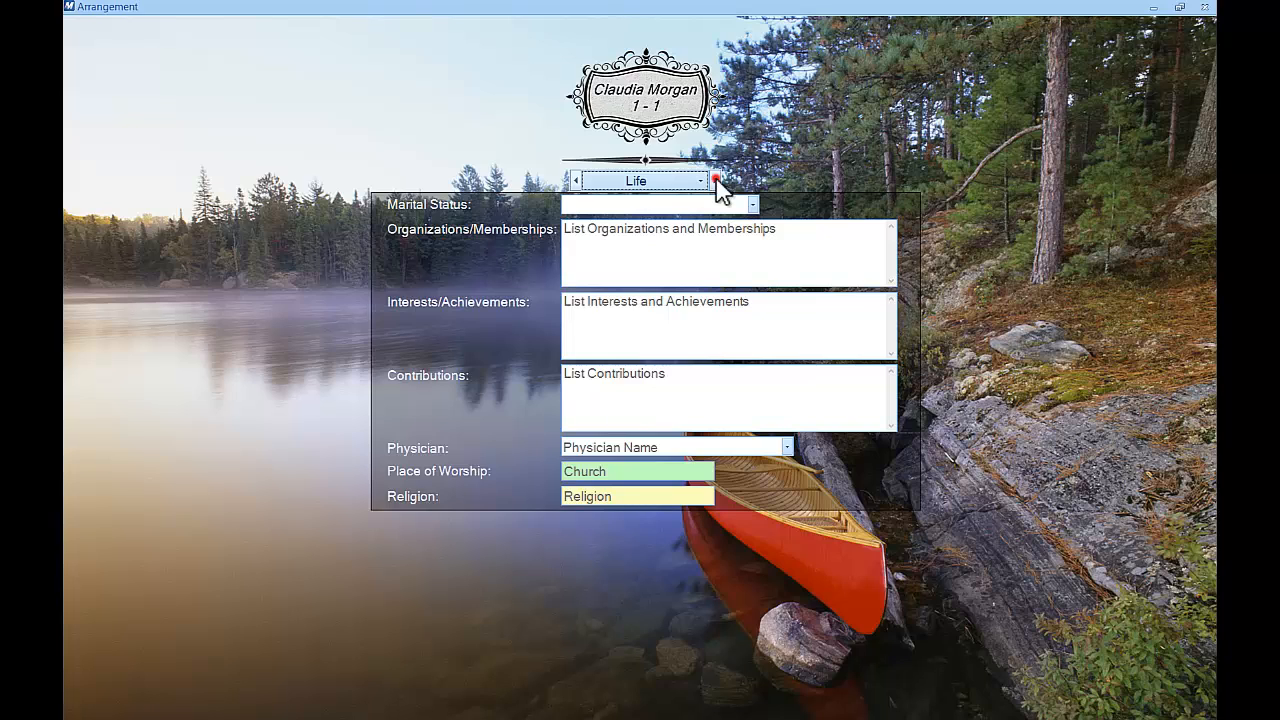
left_click(715, 180)
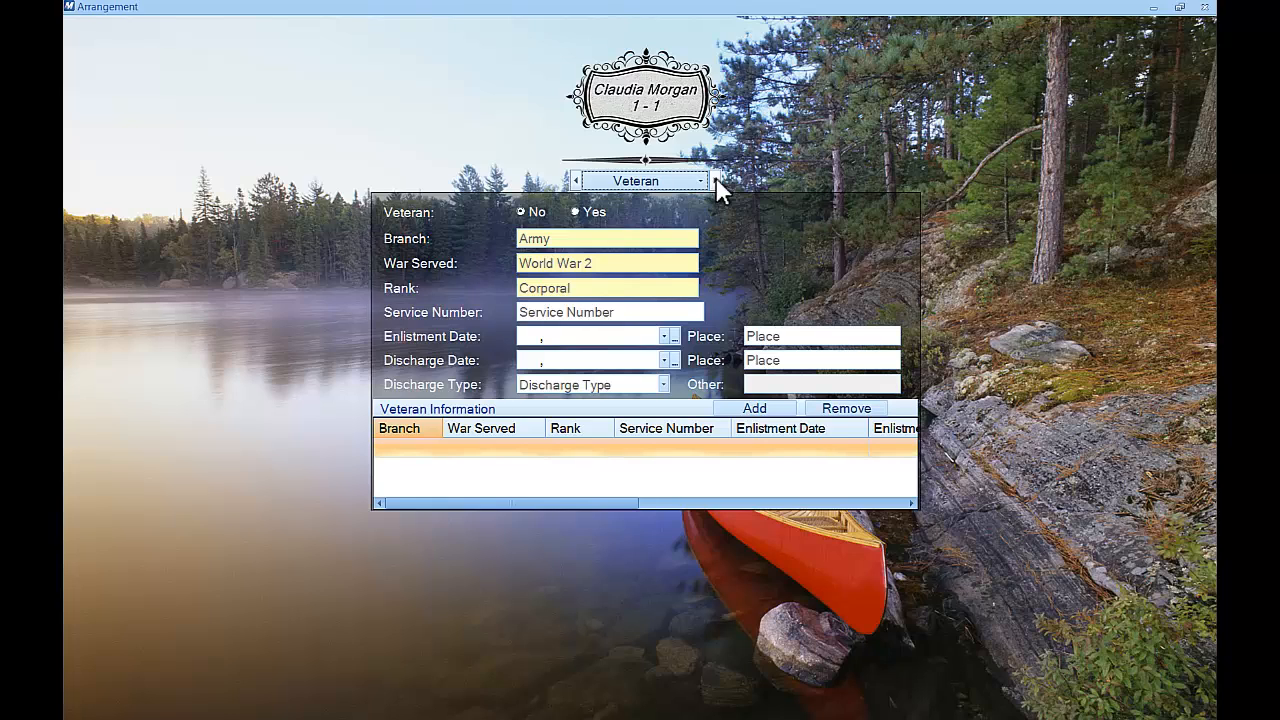
Mark the deceased as a veteran with a November 11 discharge date, then go to Family
left_click(575, 213)
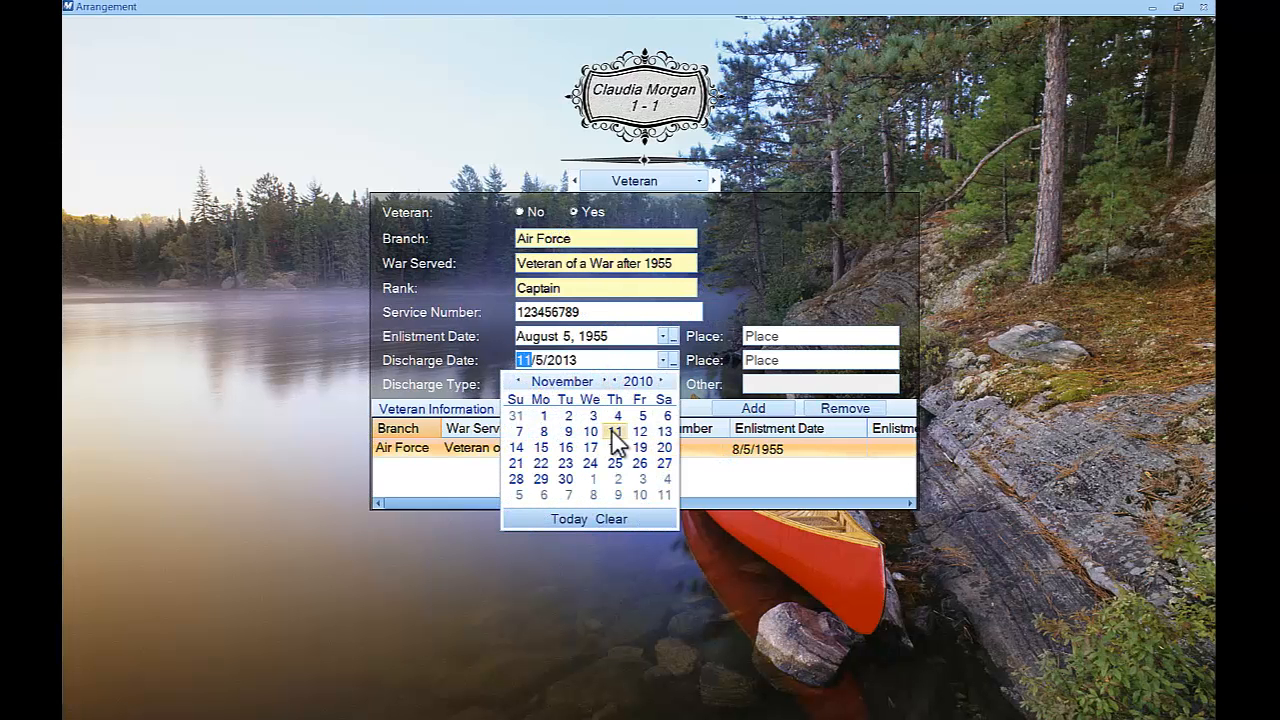
left_click(612, 432)
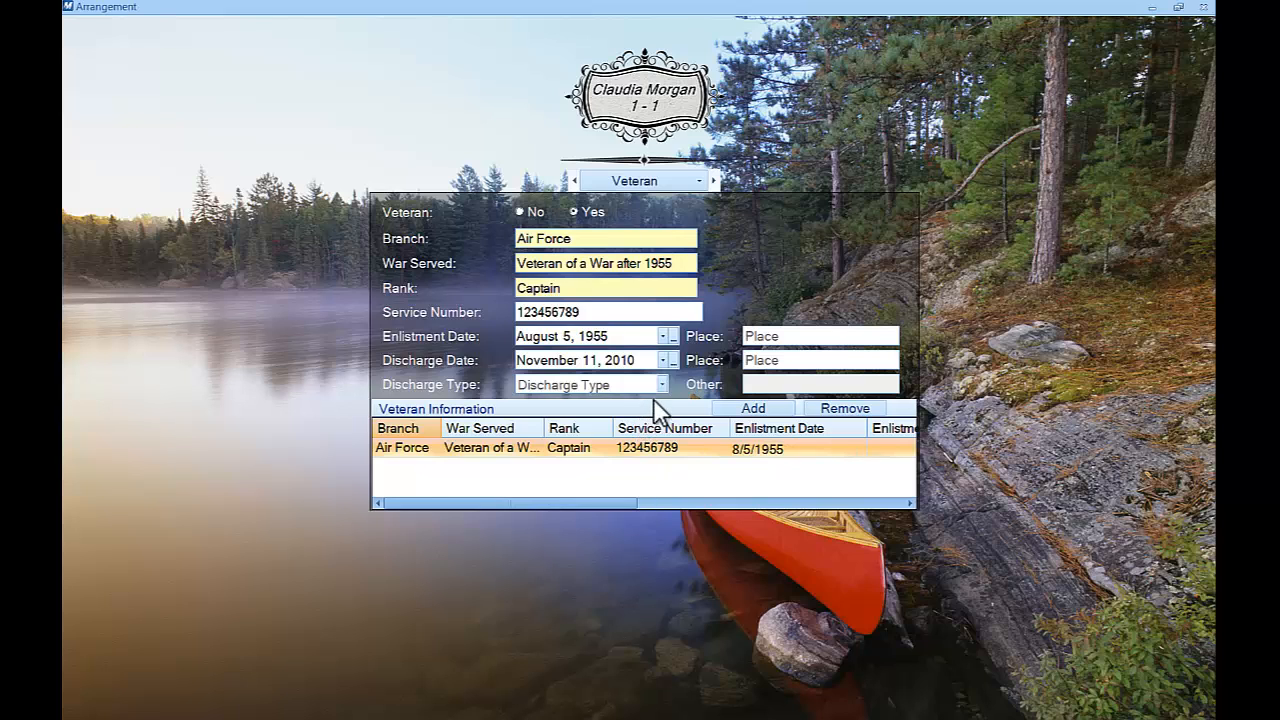
left_click(711, 181)
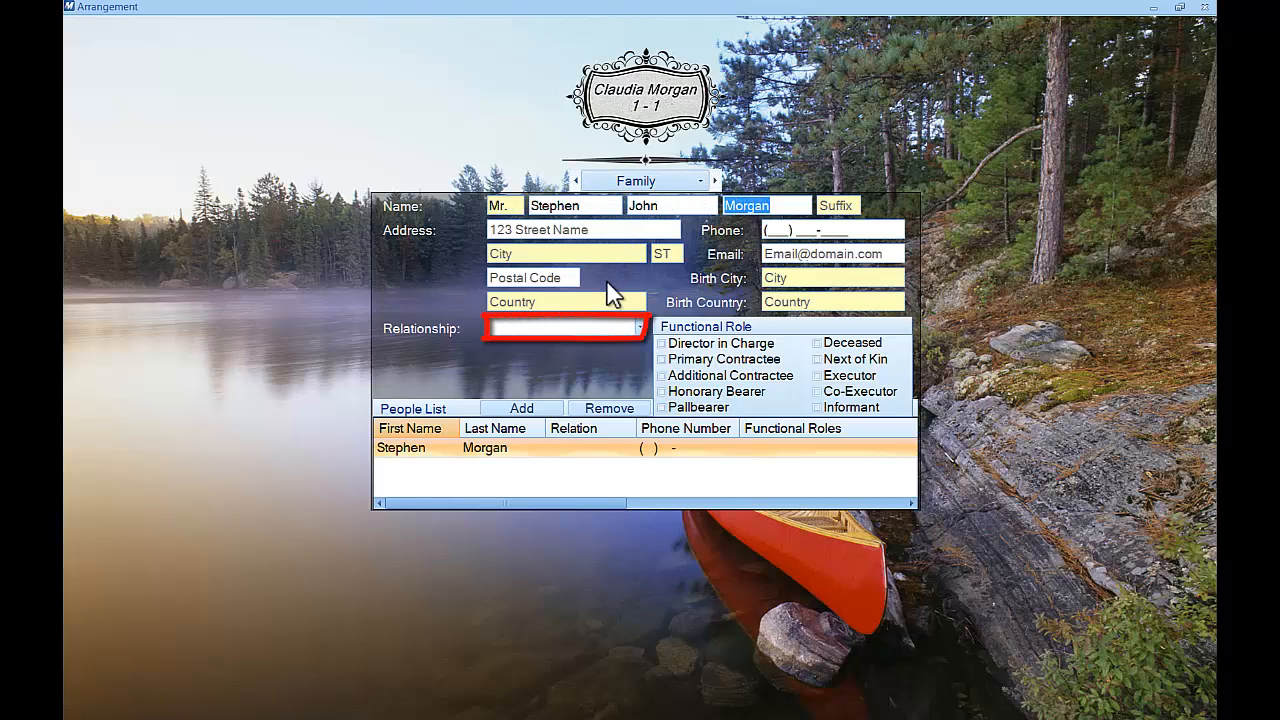
Add the family member as Spouse, informant and primary contractee, then go to Disposition
left_click(630, 327)
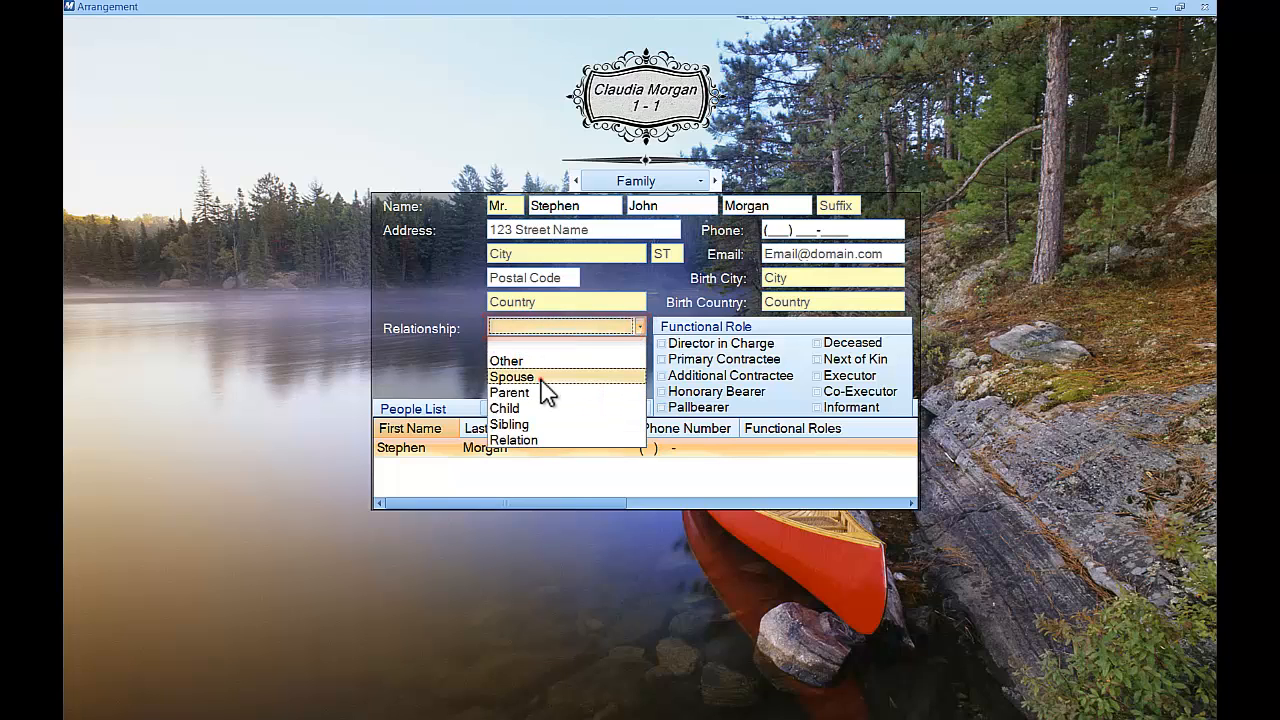
left_click(541, 380)
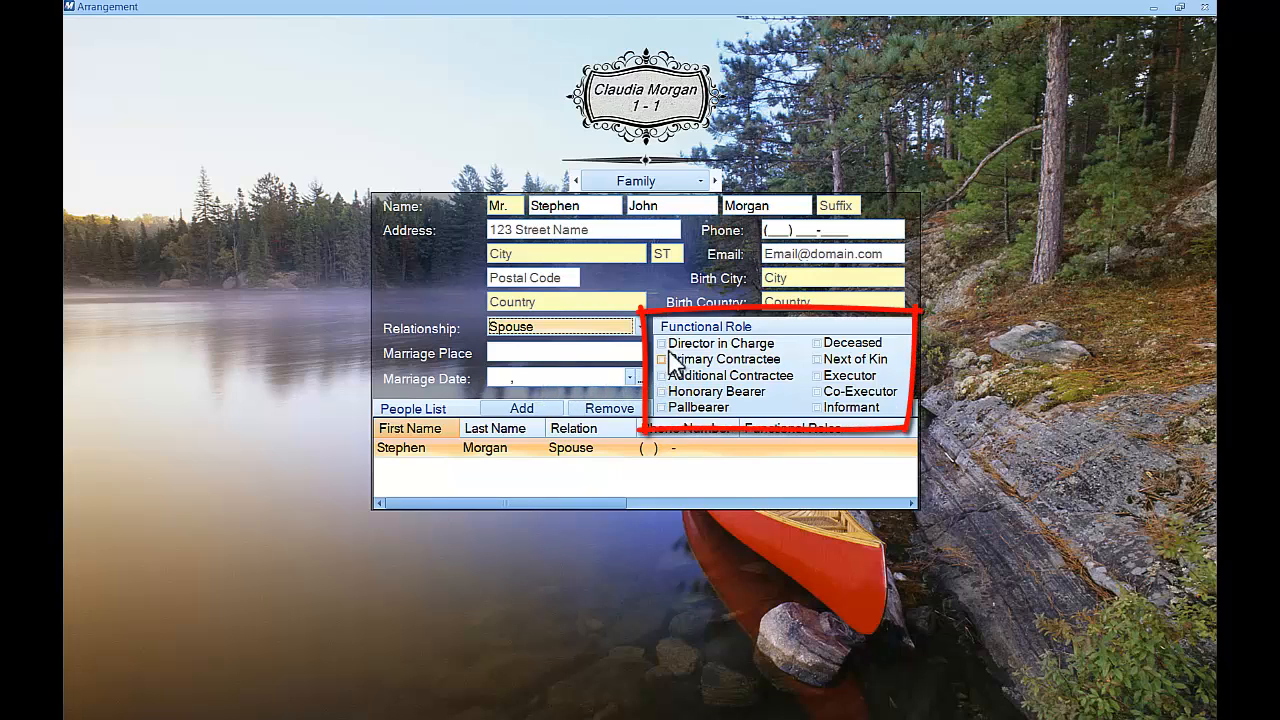
left_click(820, 407)
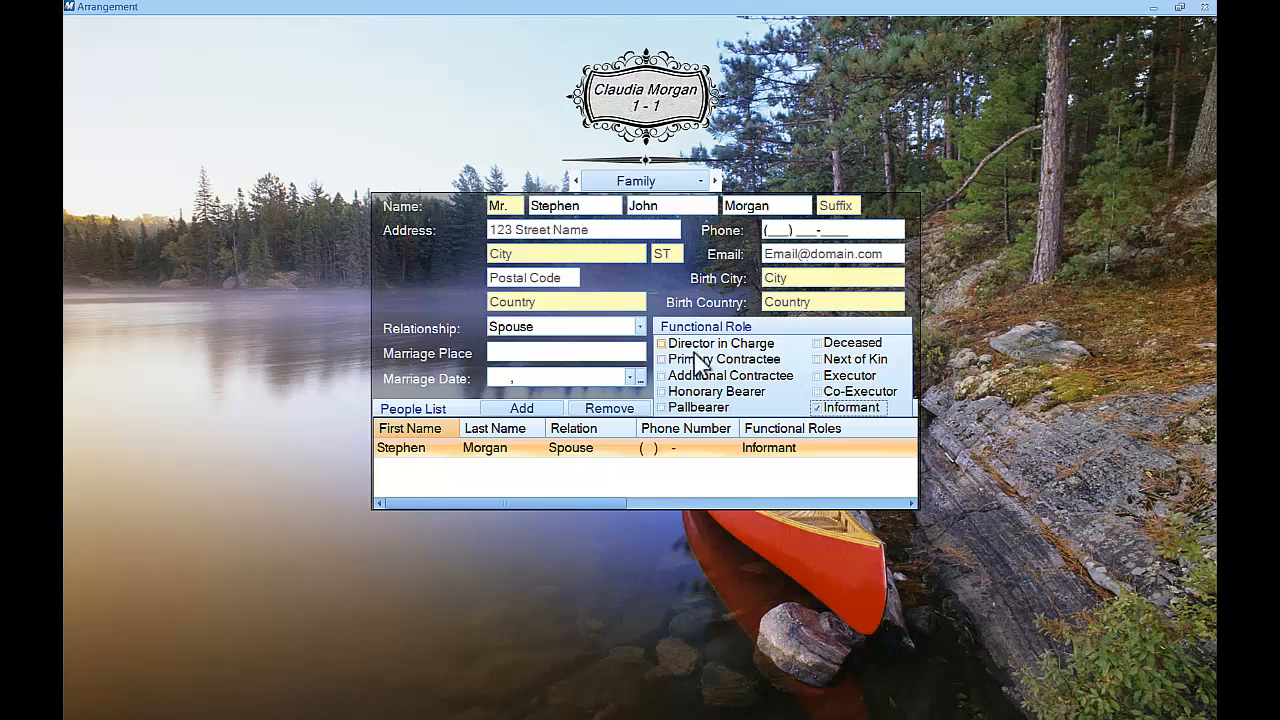
left_click(662, 359)
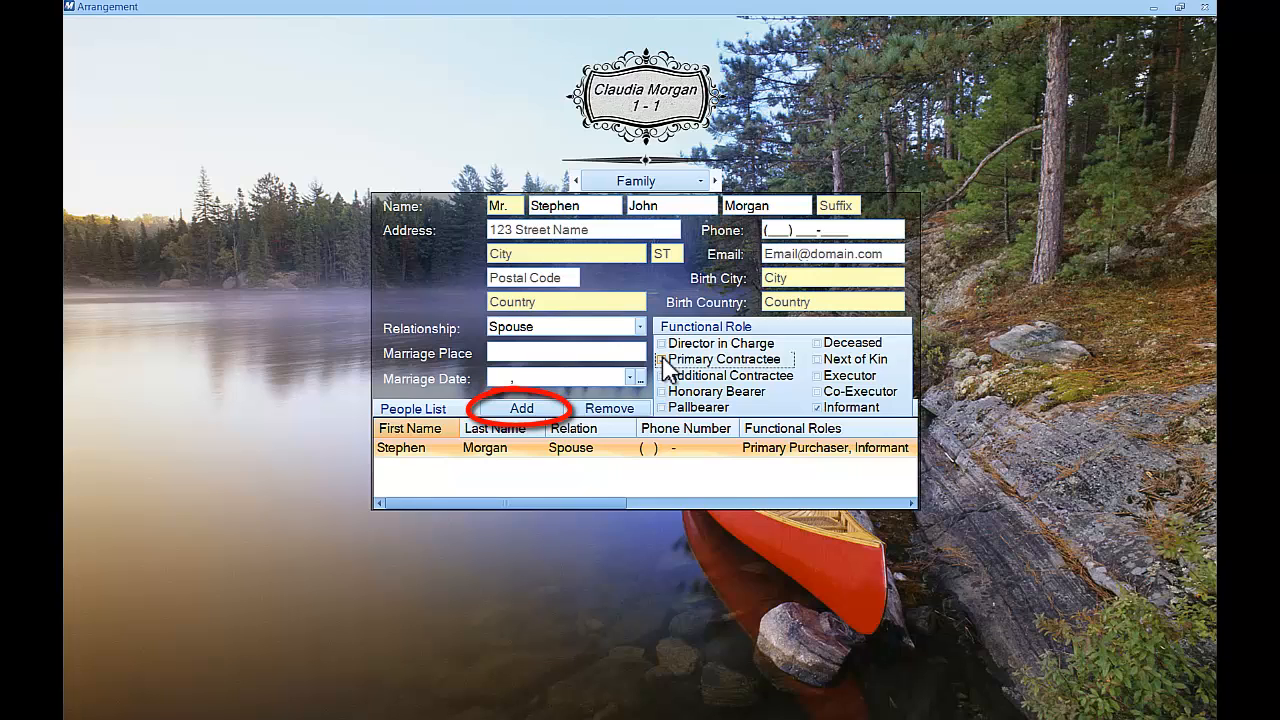
left_click(520, 409)
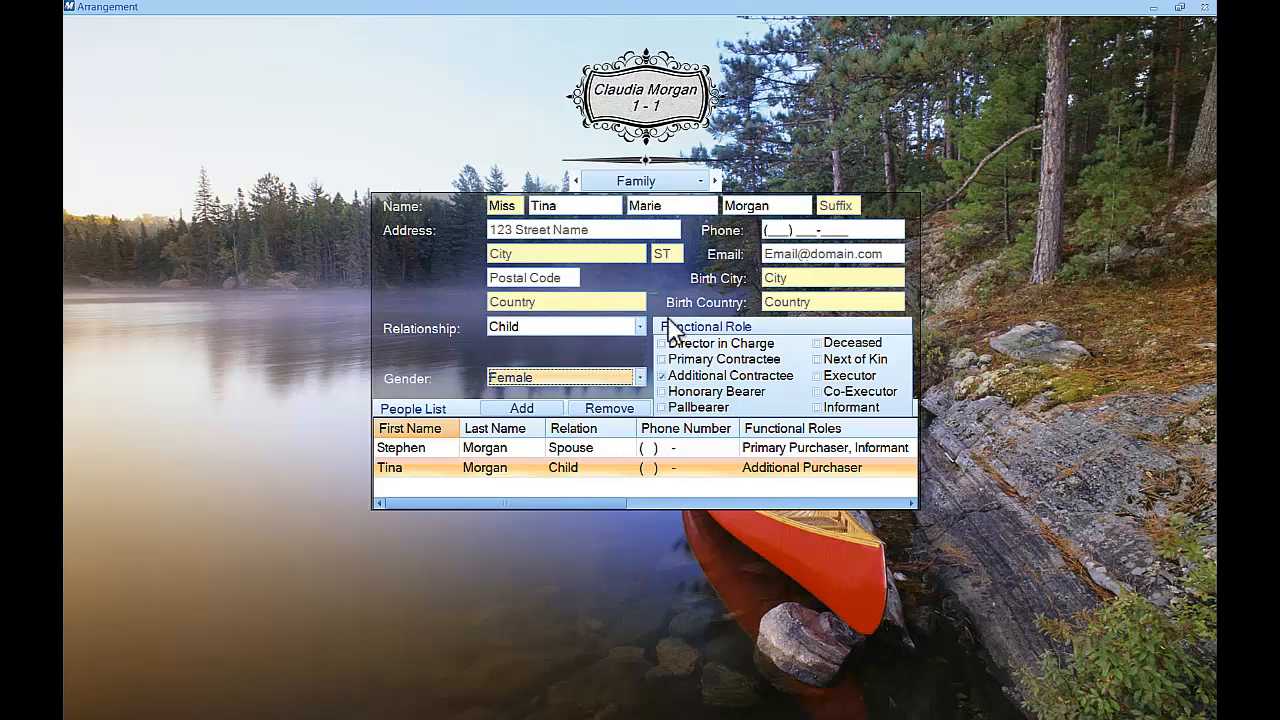
left_click(716, 181)
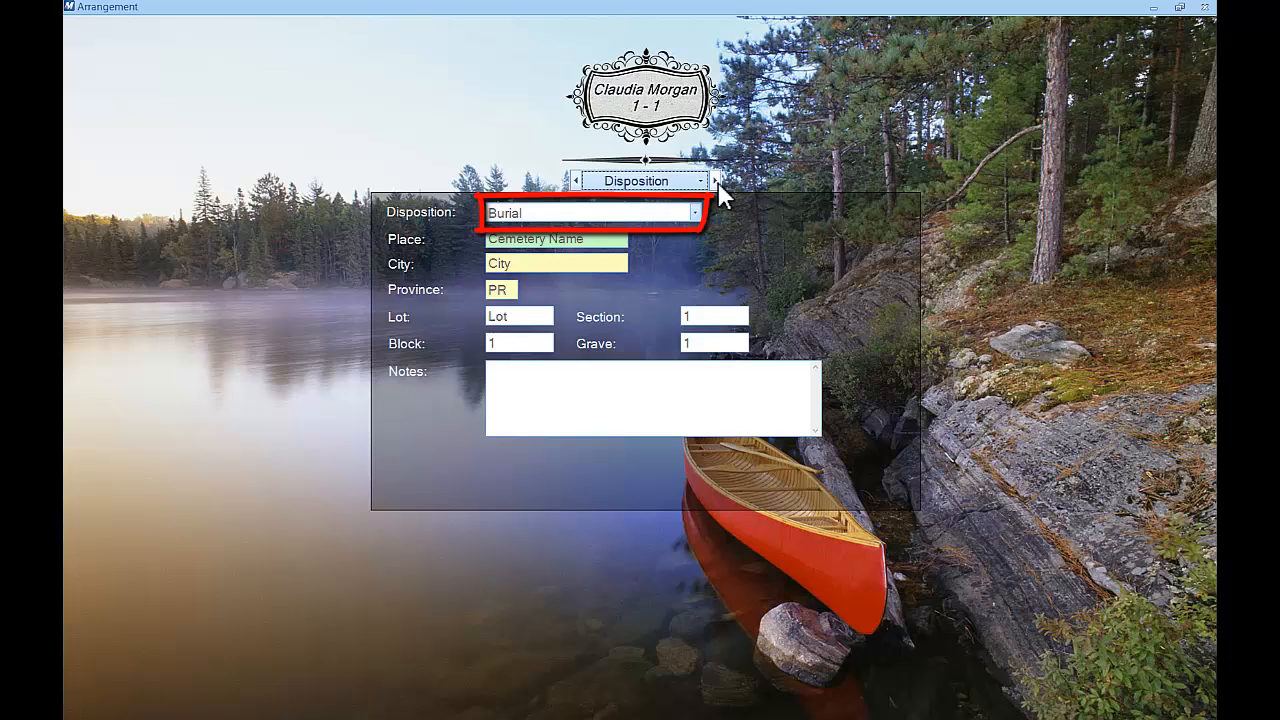
Set disposition to Burial with Federal Cemetery as the burial place
left_click(694, 213)
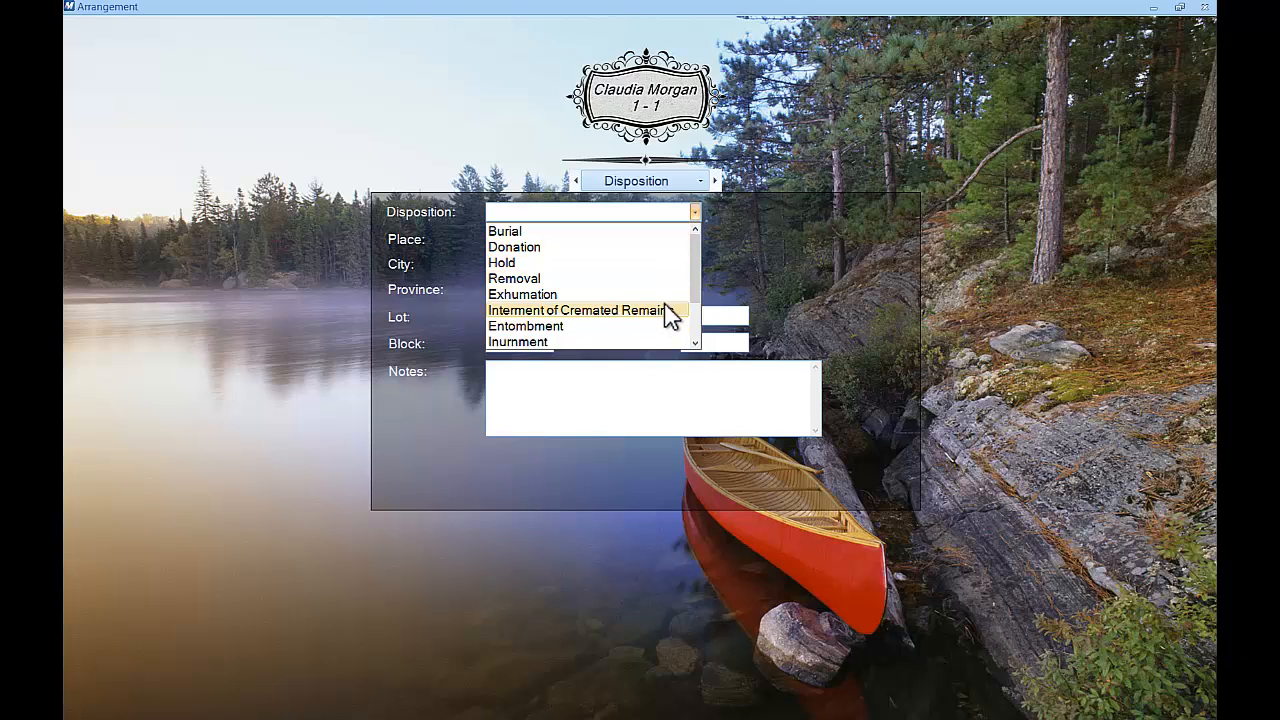
left_click(652, 230)
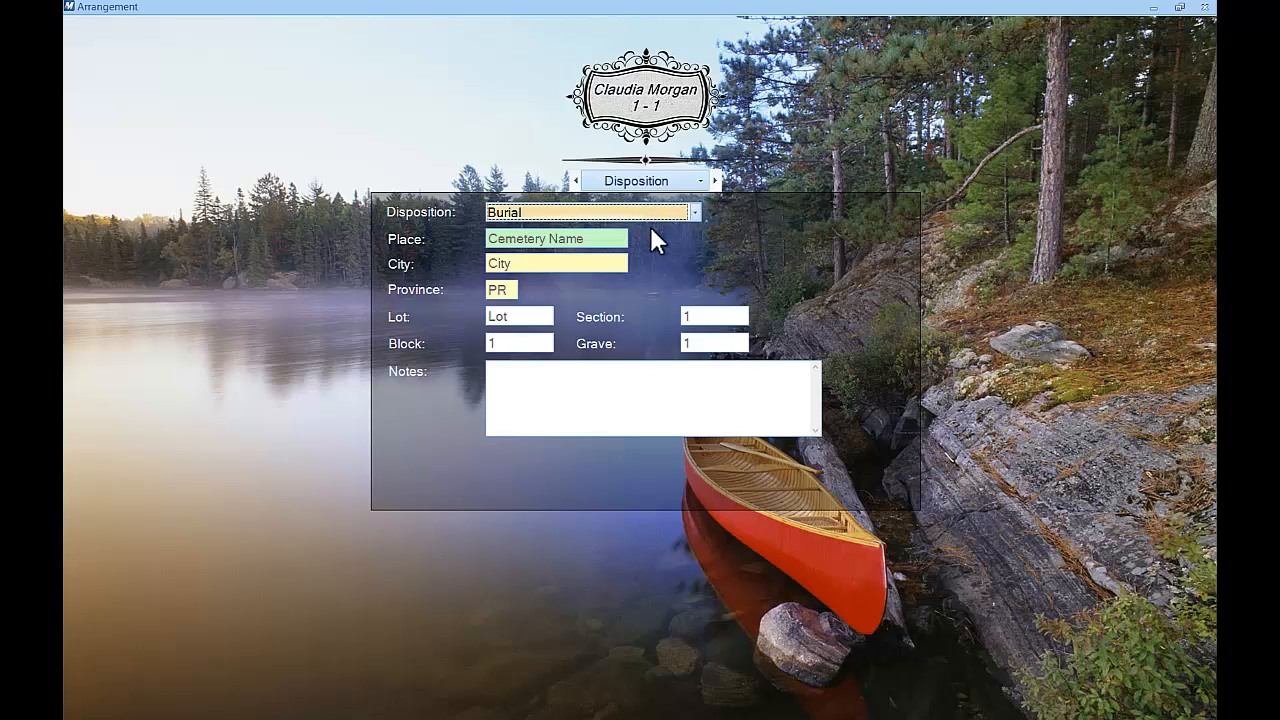
left_click(616, 240)
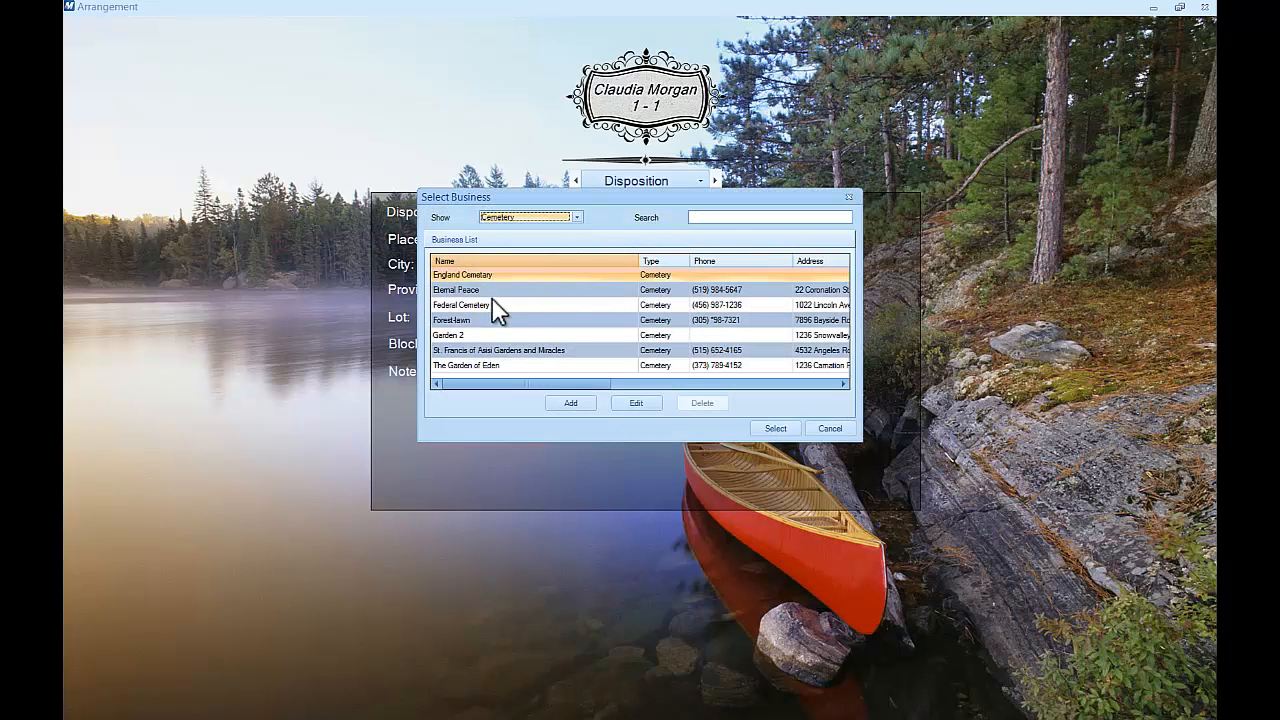
double_click(486, 305)
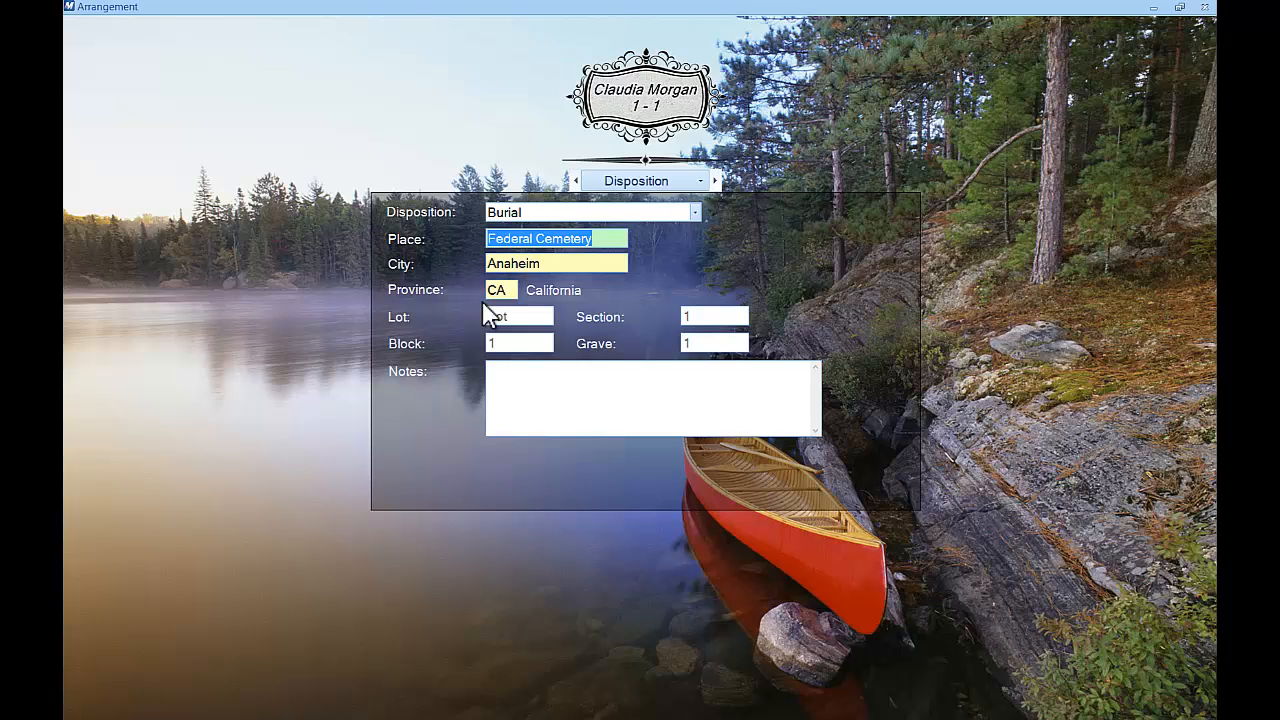
Add a Church Service on October 31, 2013, 2:00–3:00 PM, located at Church
left_click(714, 181)
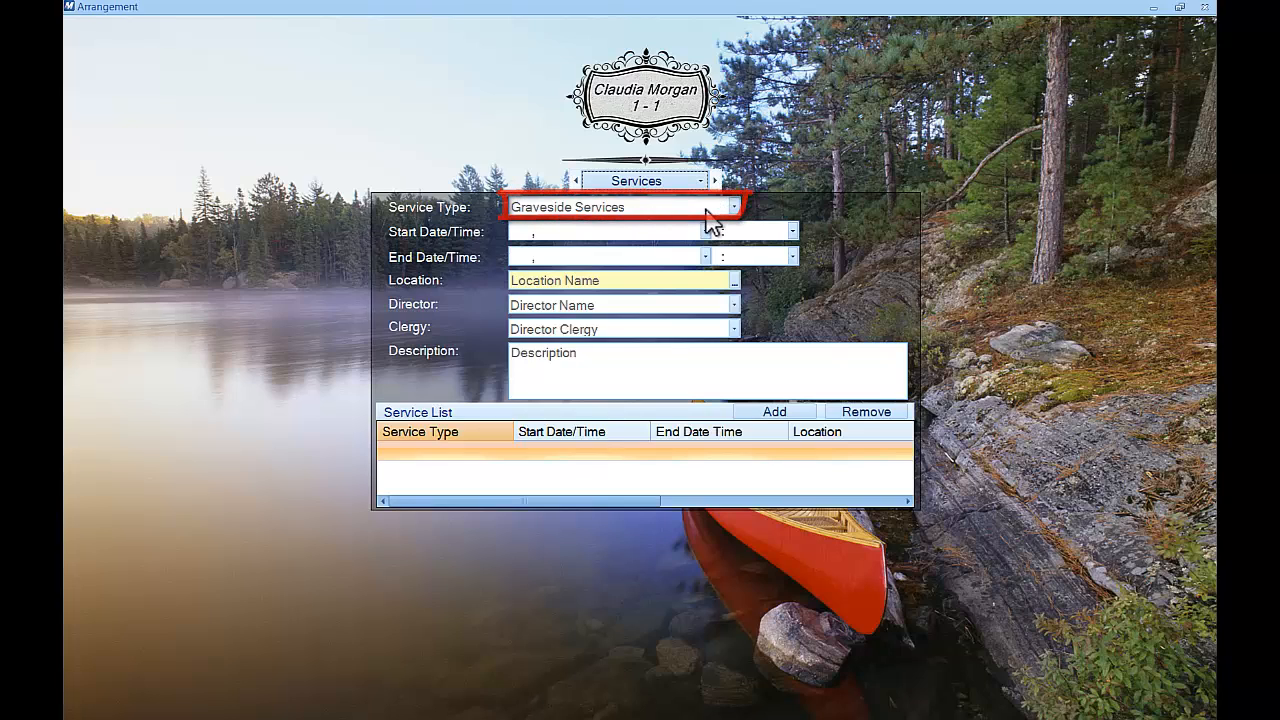
left_click(727, 208)
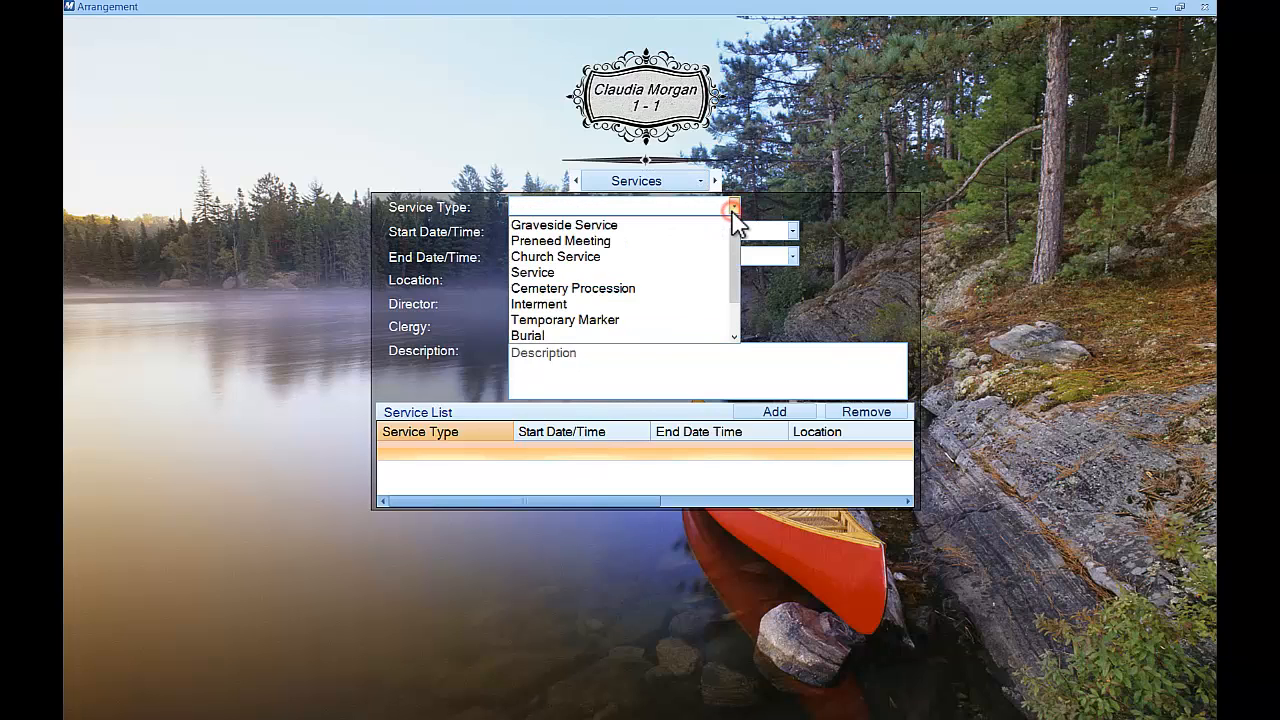
left_click(685, 256)
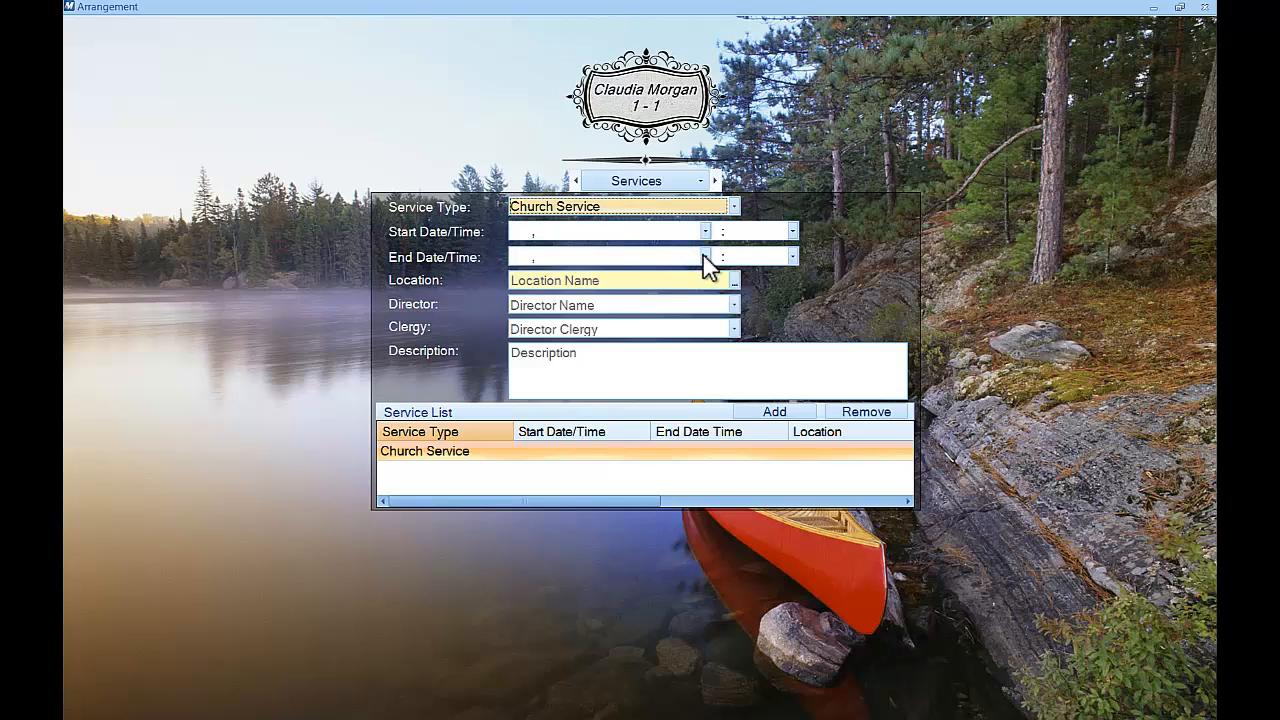
left_click(705, 231)
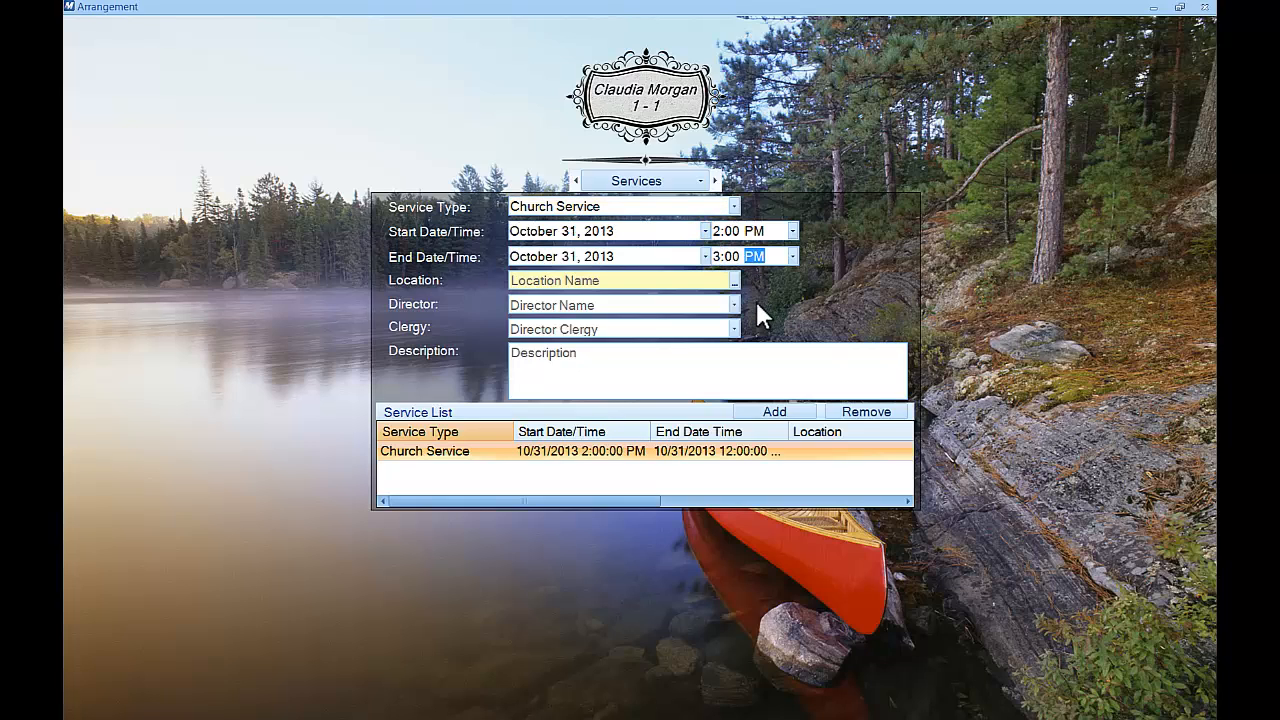
double_click(702, 283)
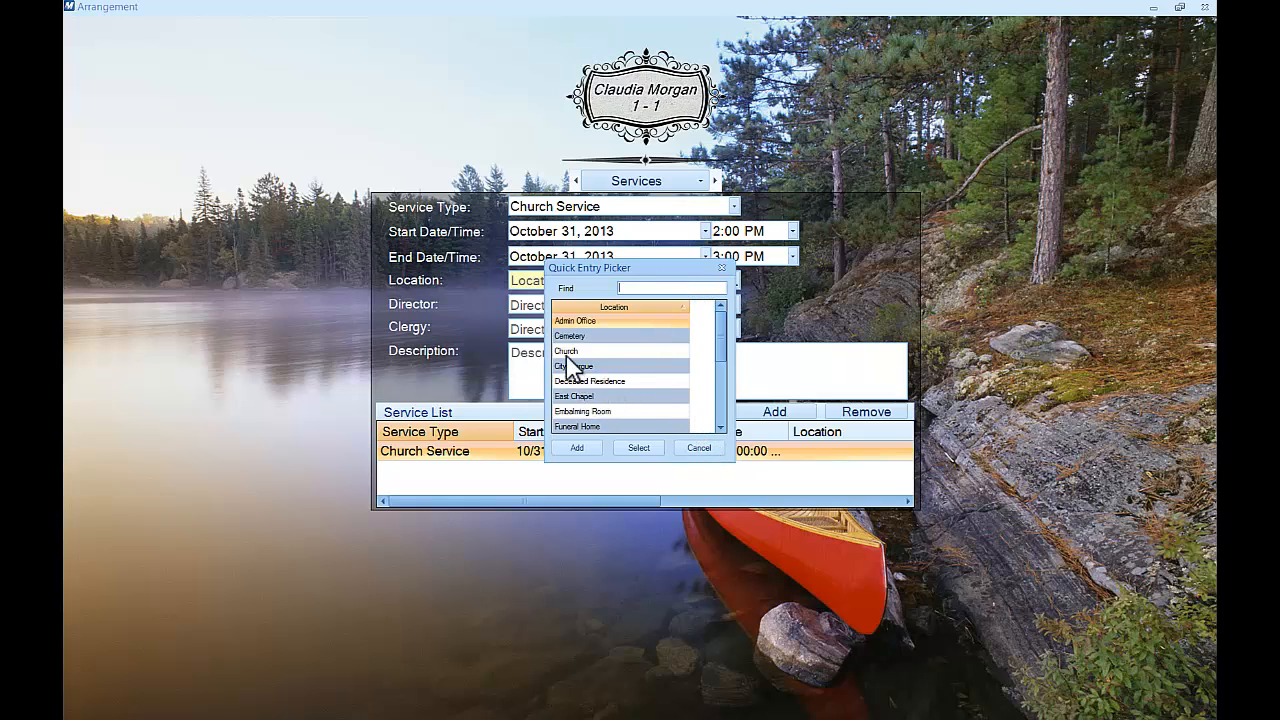
double_click(566, 351)
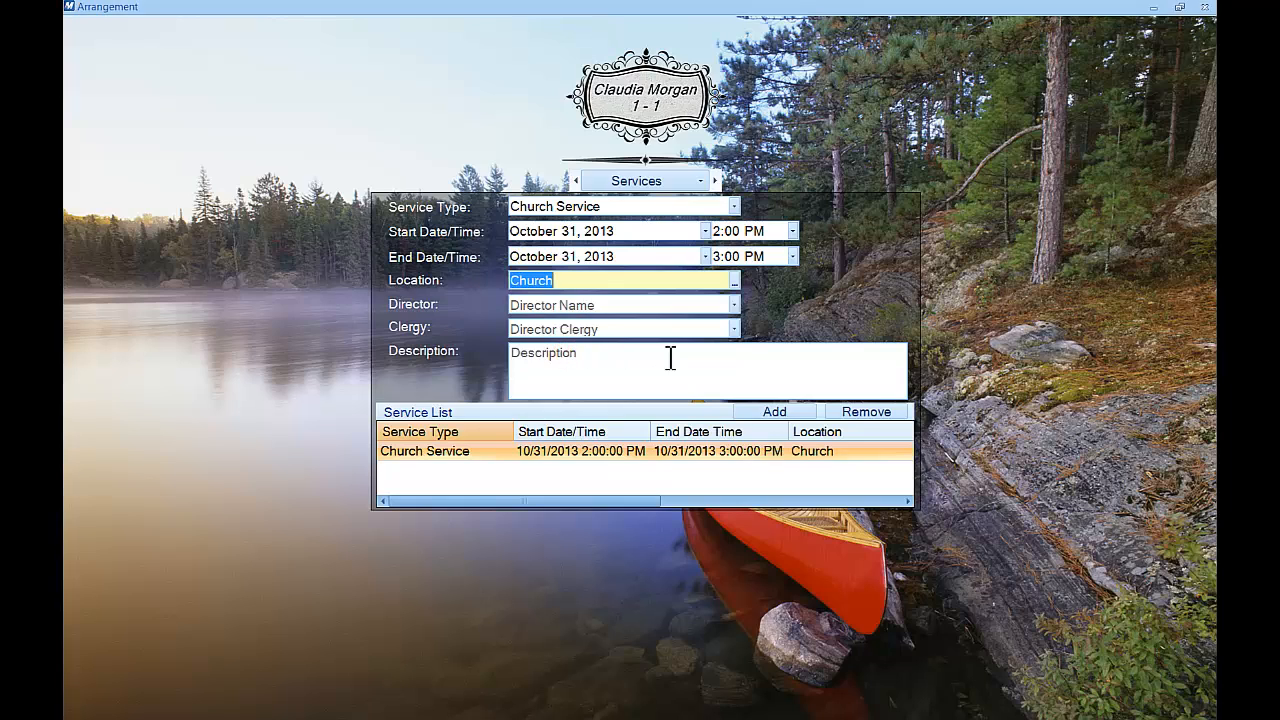
Set the service location to Grace Anglican Church and assign a funeral director and clergy
left_click(736, 283)
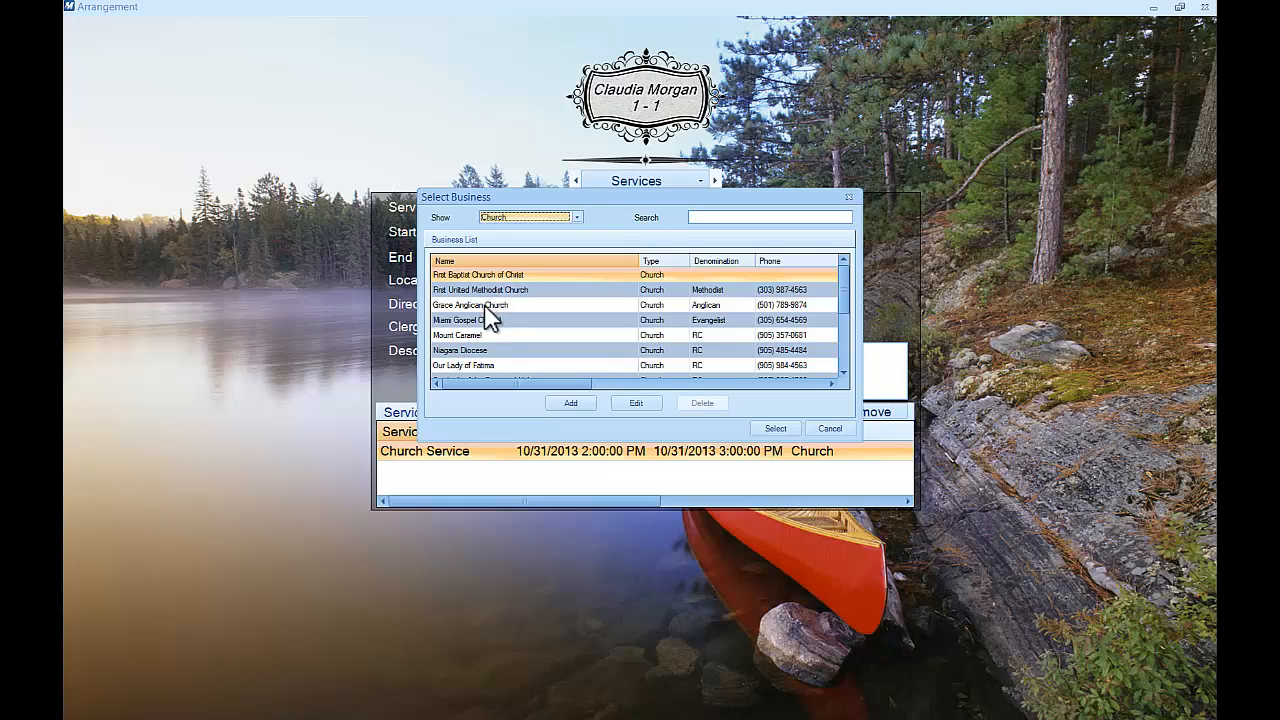
double_click(484, 306)
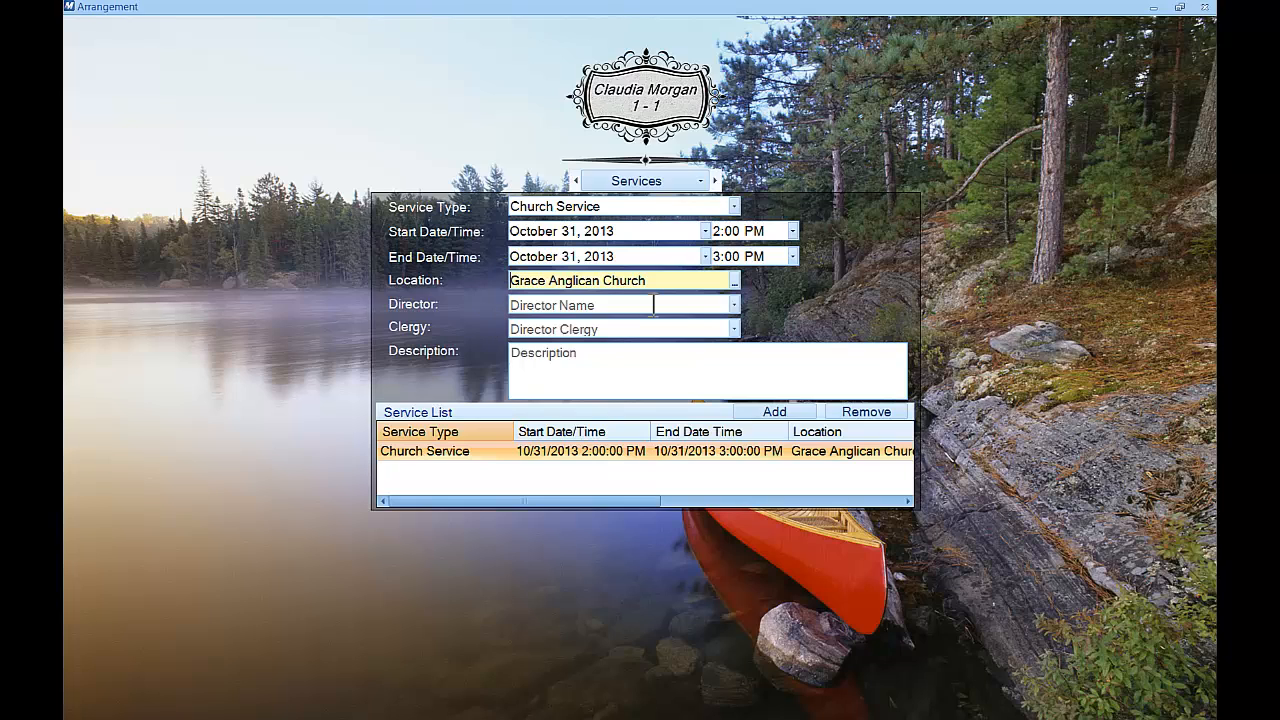
left_click(734, 303)
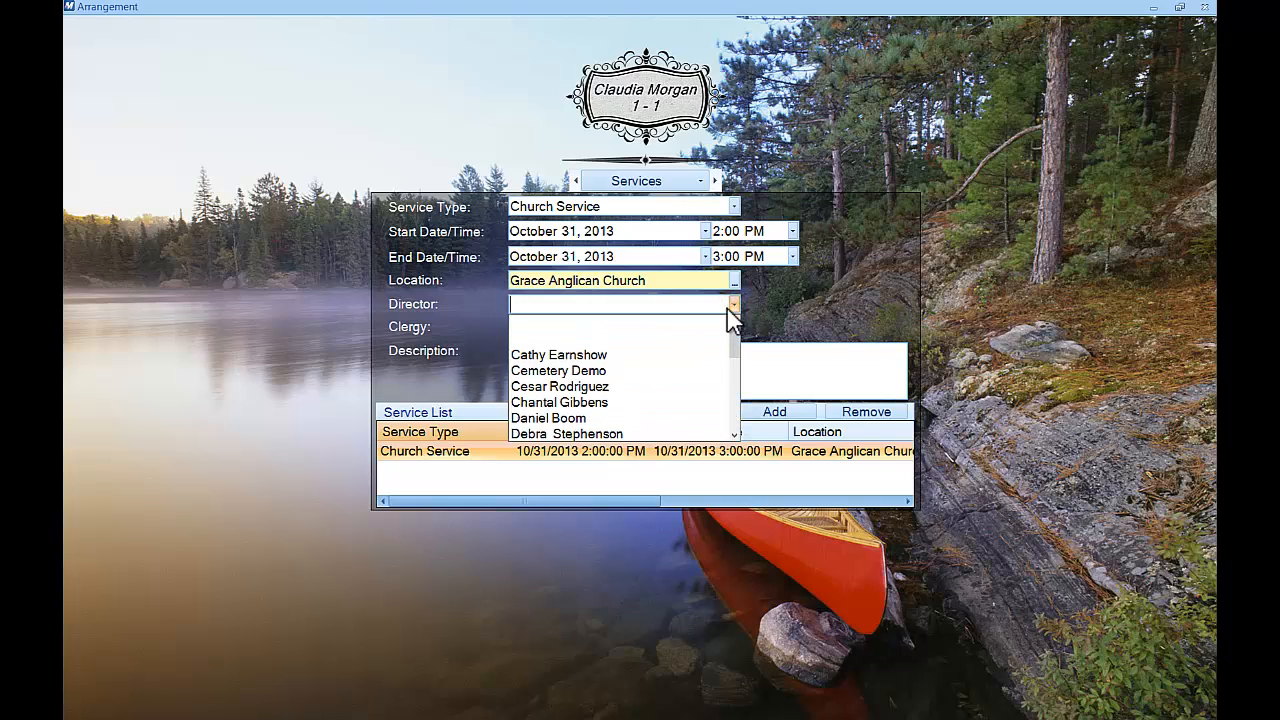
left_click(607, 386)
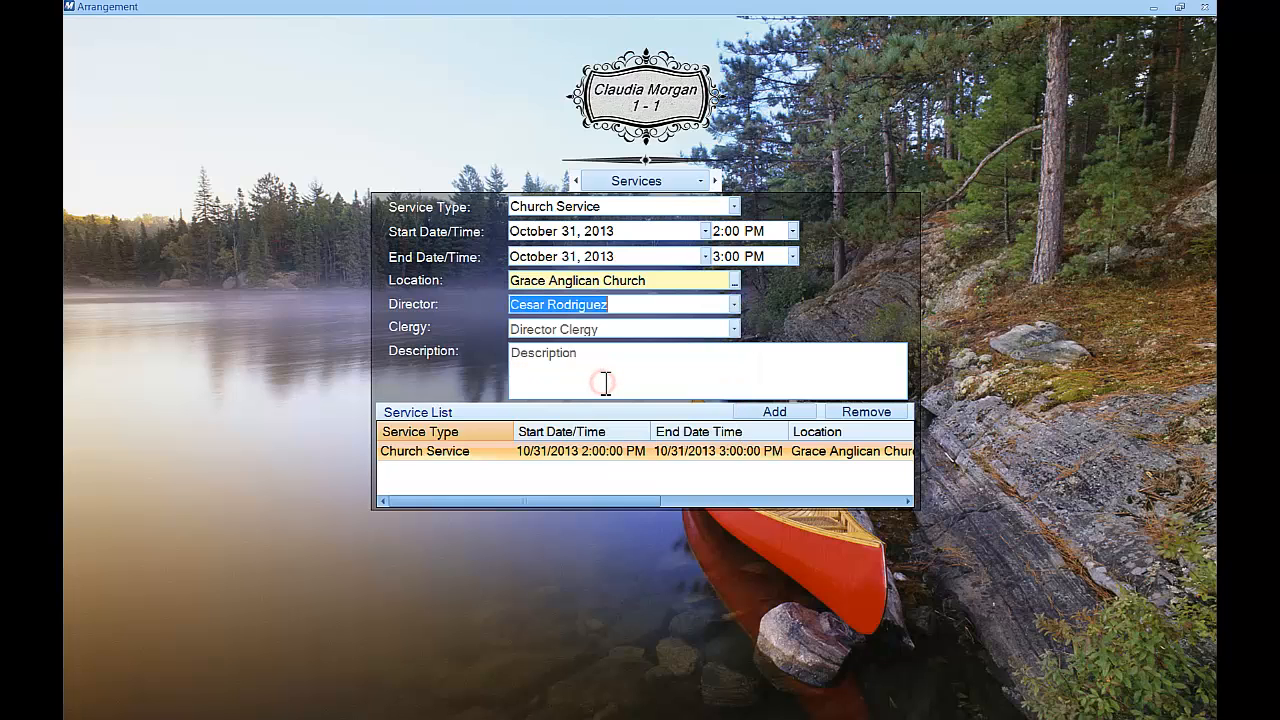
left_click(734, 328)
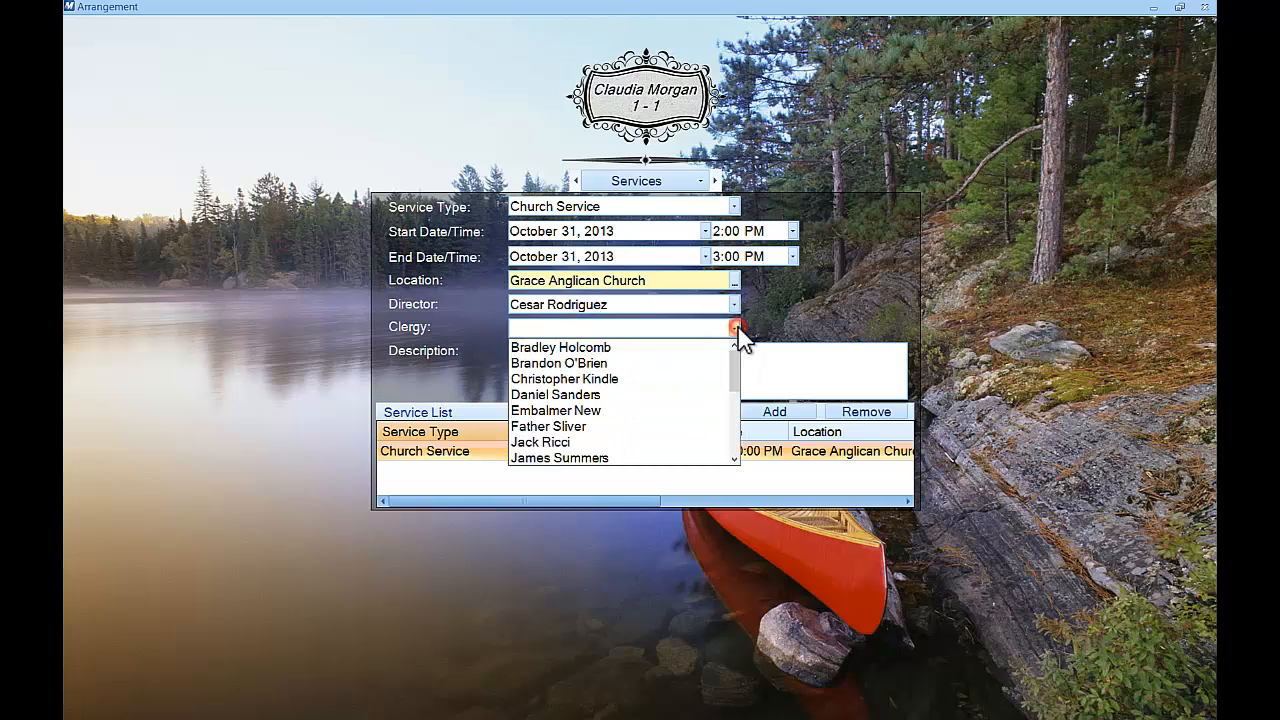
left_click(615, 378)
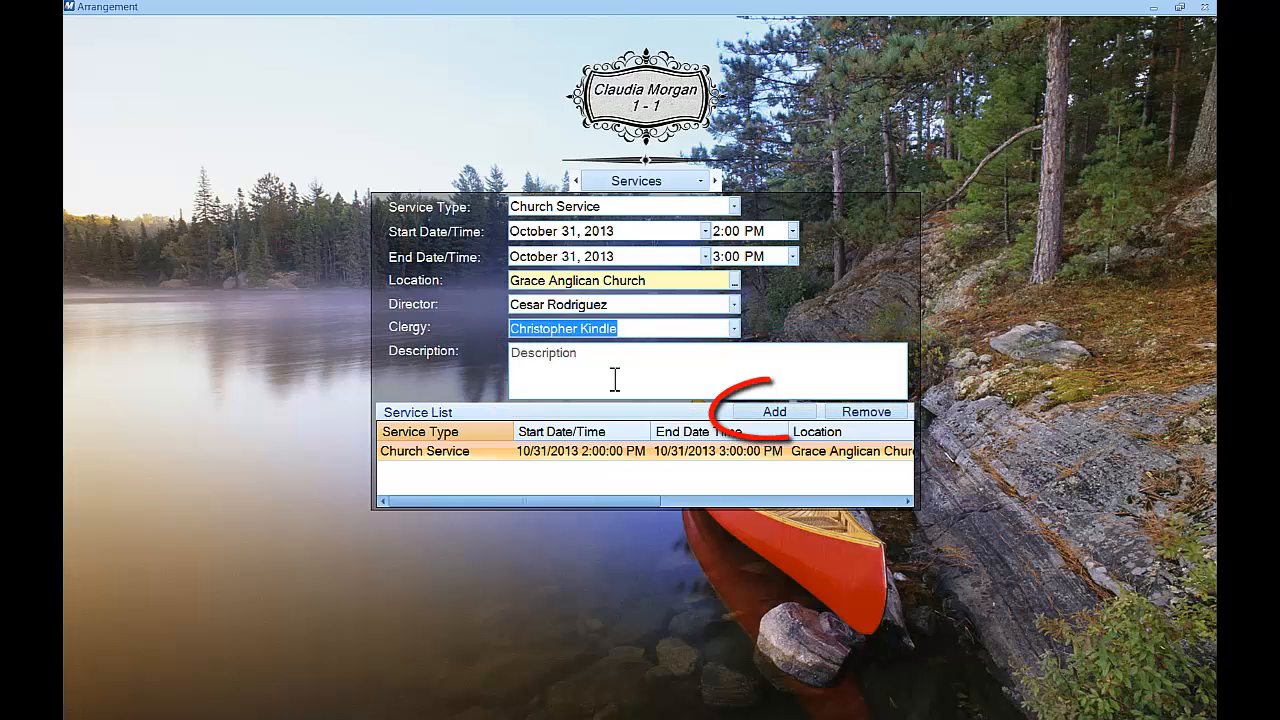
Add a new Graveside Service after the church service, then go to the blank Obituary page
left_click(806, 412)
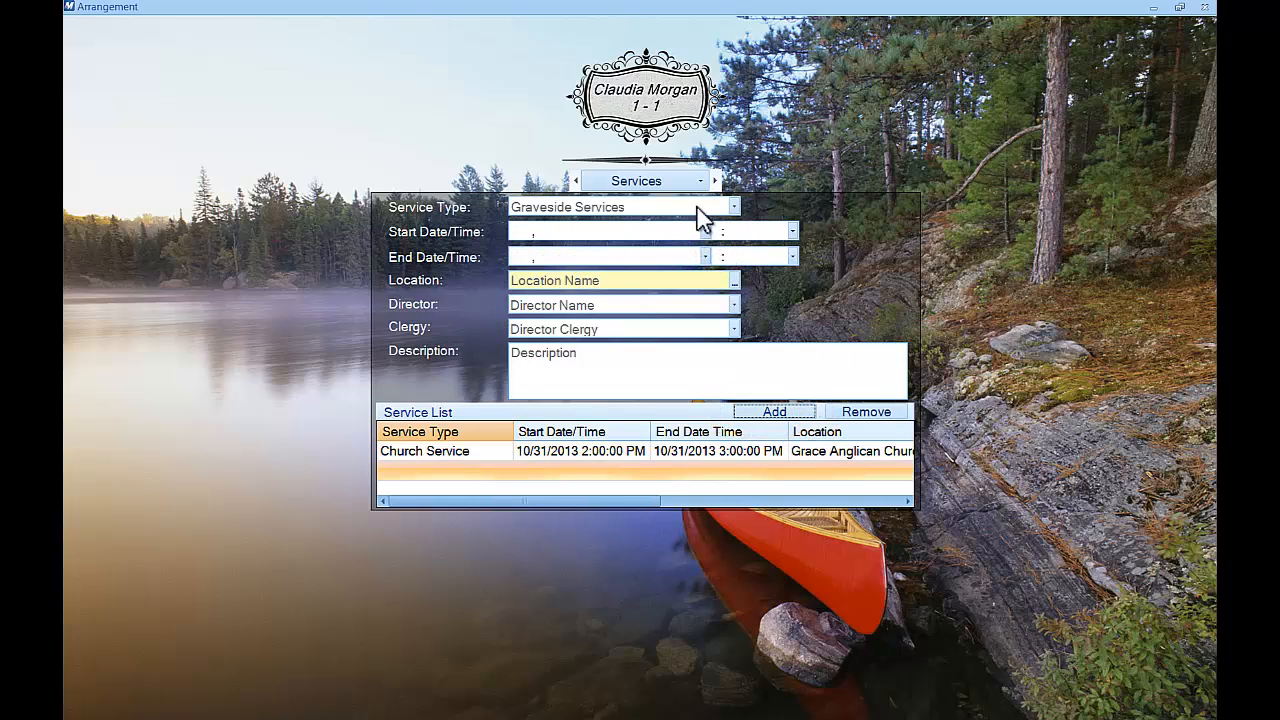
left_click(735, 206)
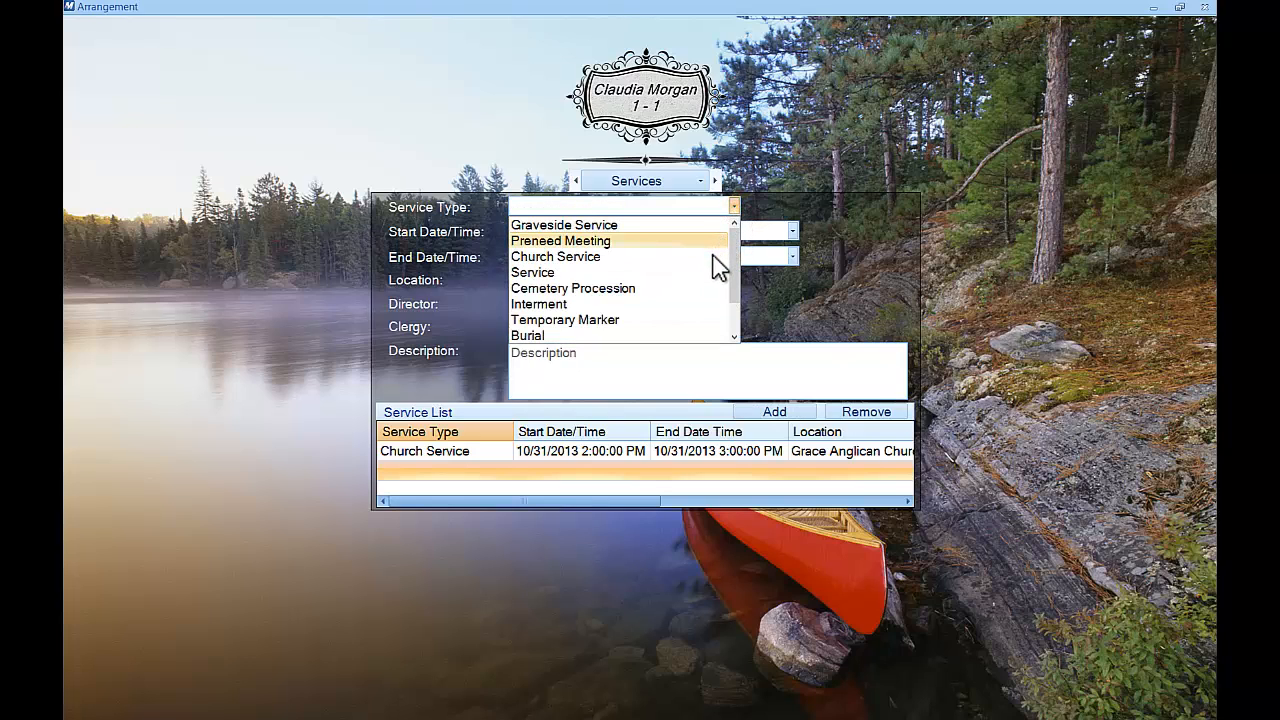
left_click(708, 224)
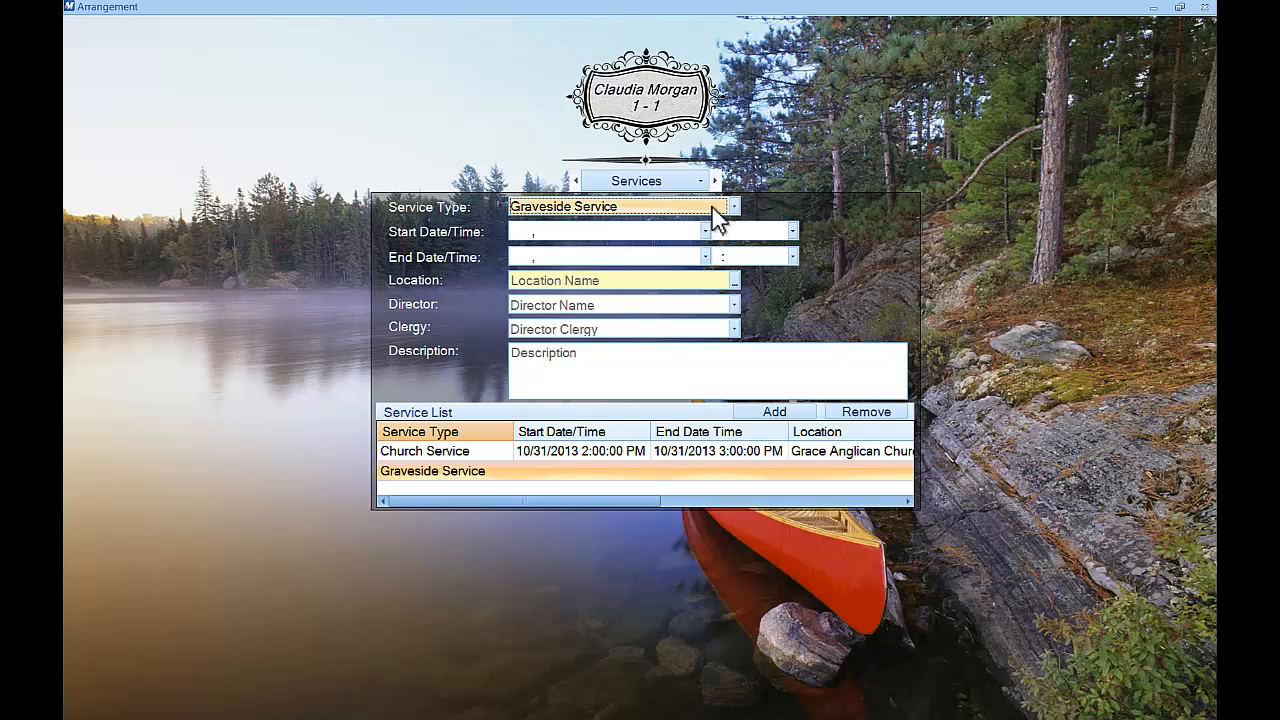
left_click(715, 181)
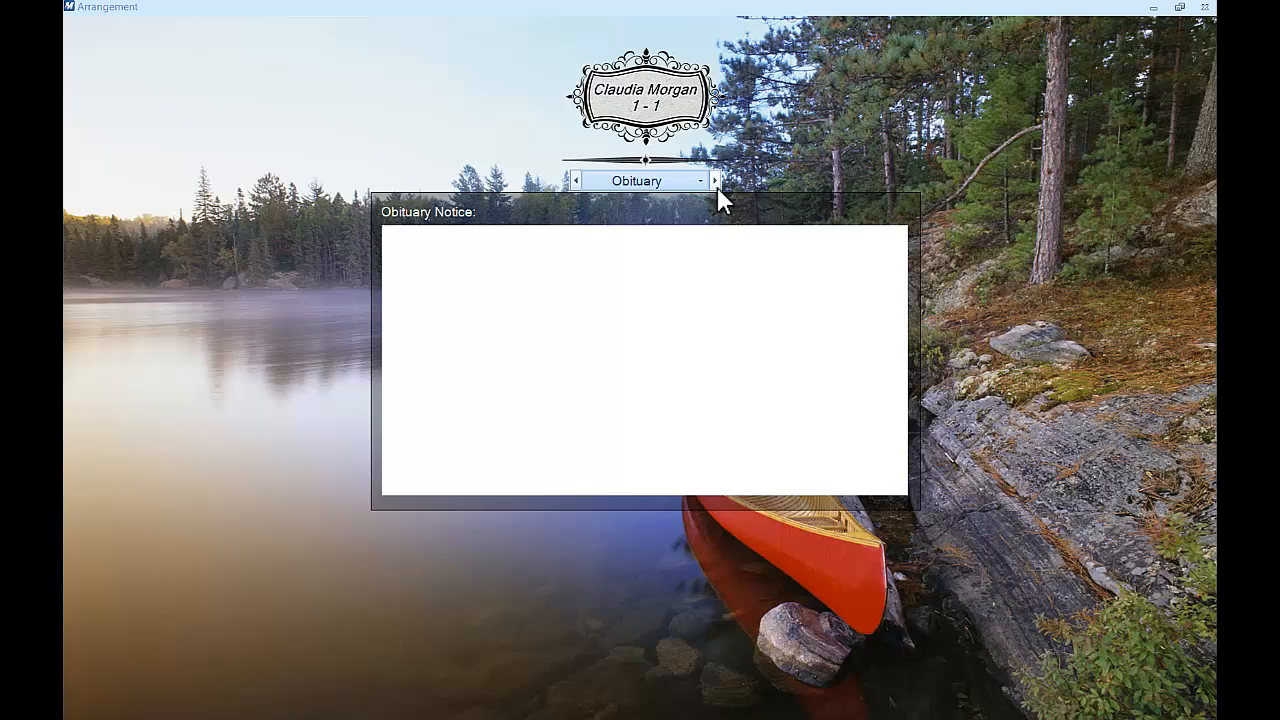
Move from the Obituary page to the Showroom casket listing with prices
left_click(716, 182)
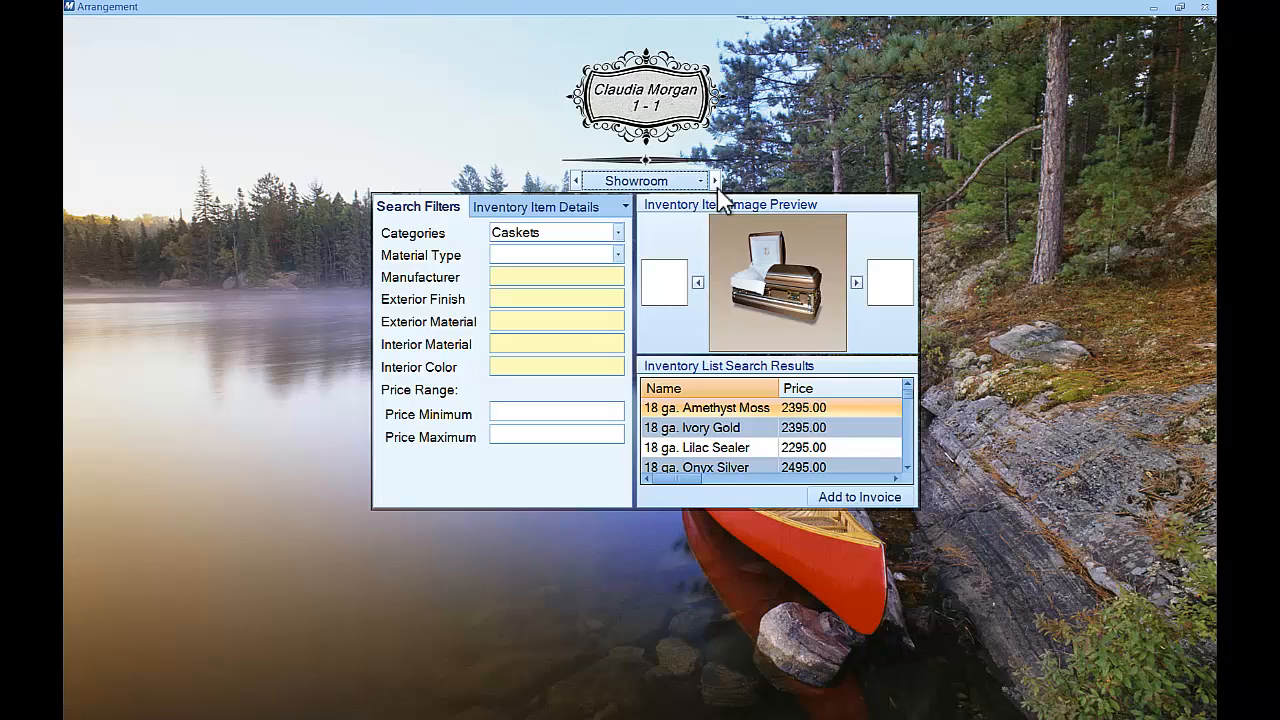
Keep Caskets as the inventory category and limit Material Type to Metal
left_click(619, 232)
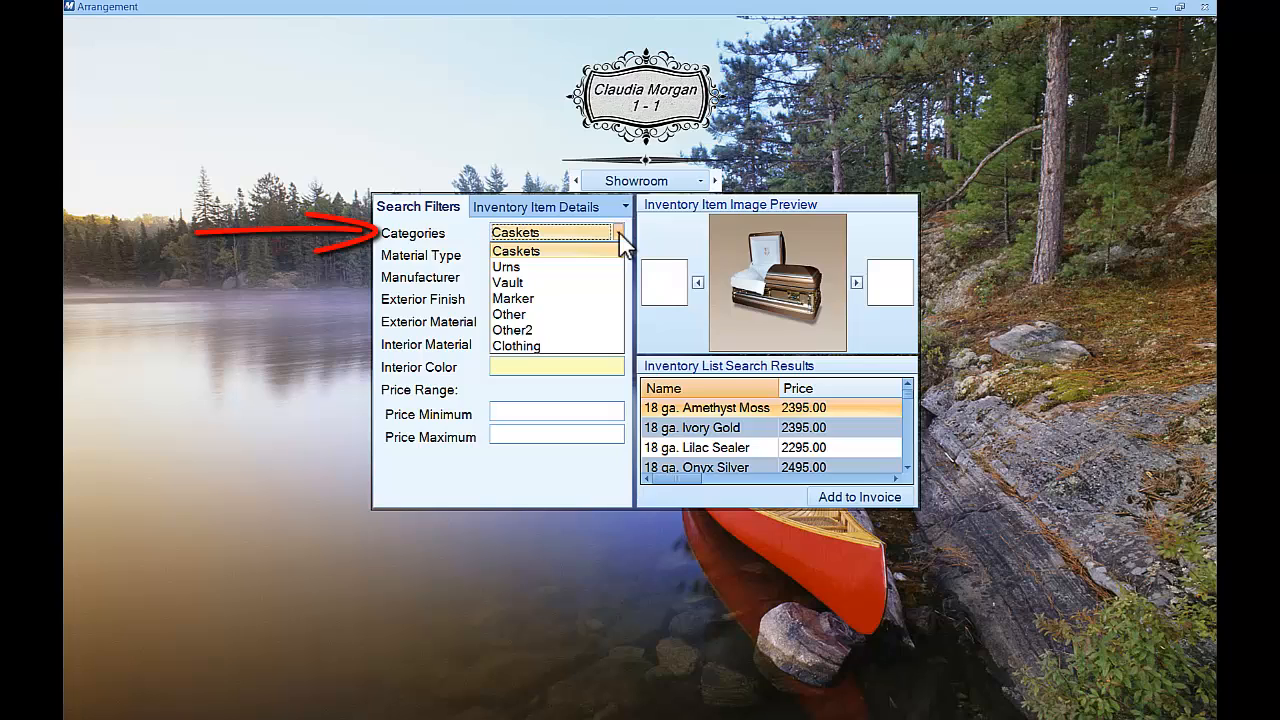
left_click(466, 242)
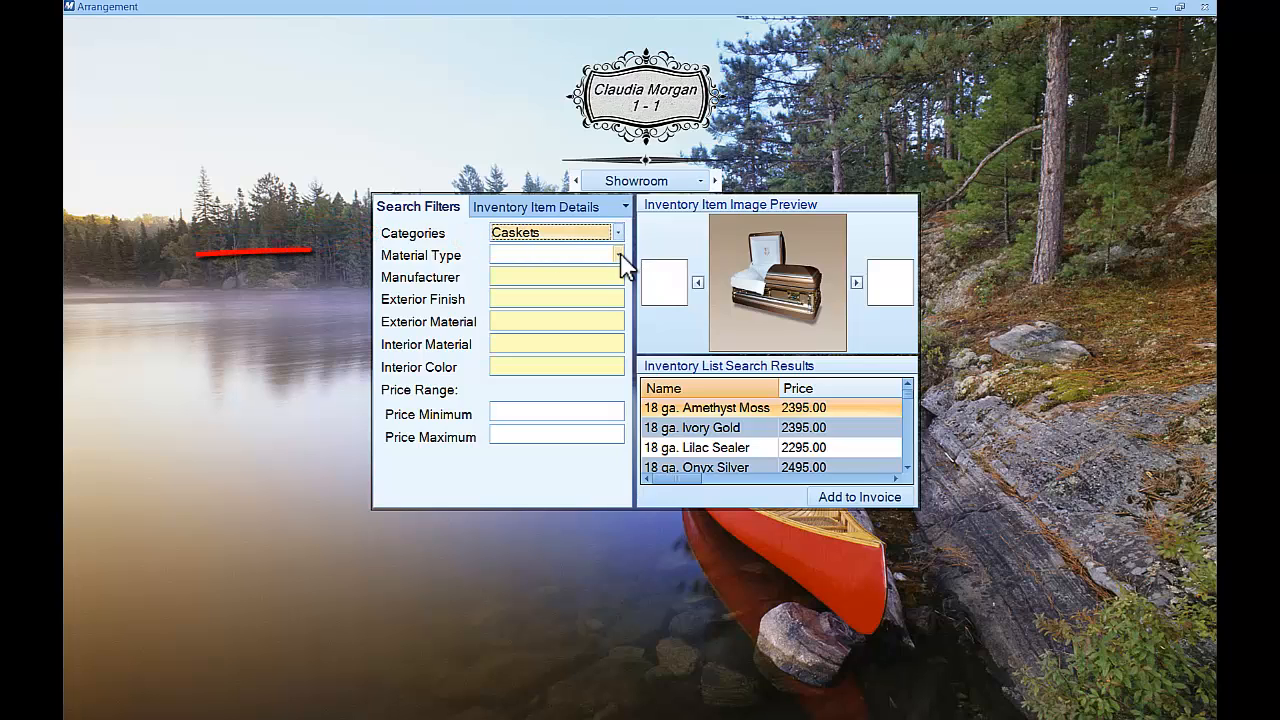
left_click(619, 255)
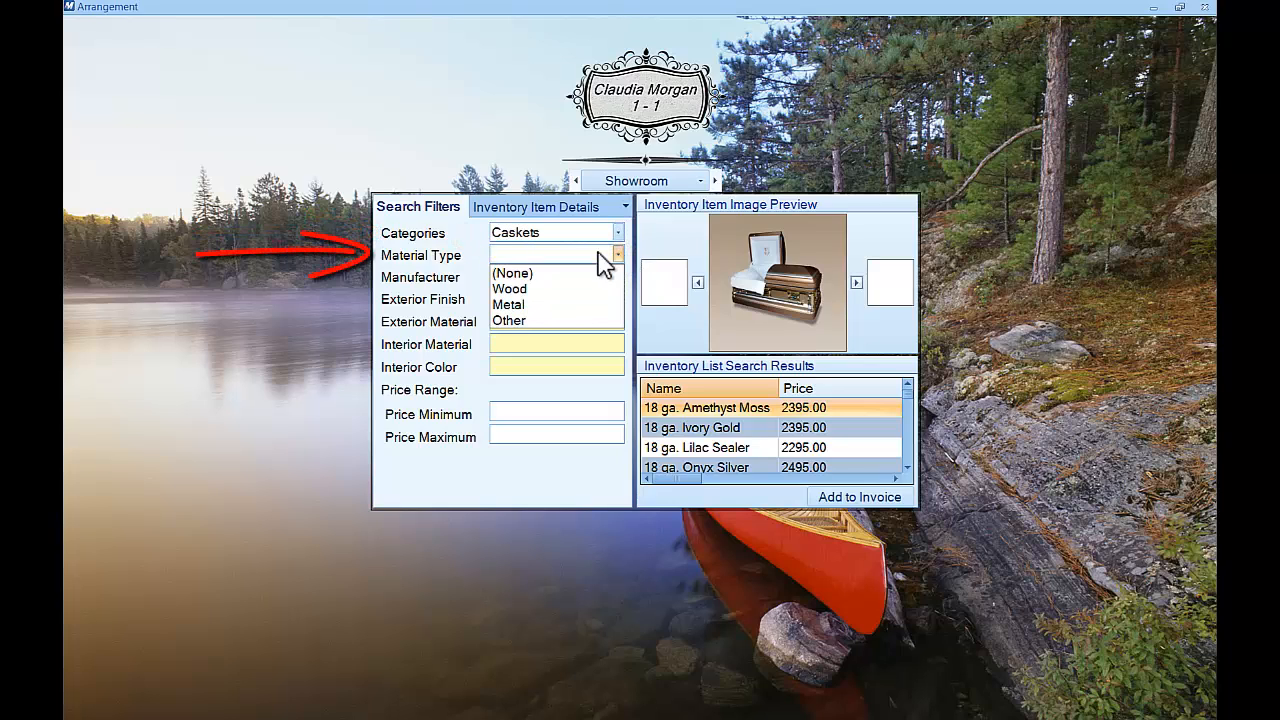
left_click(566, 300)
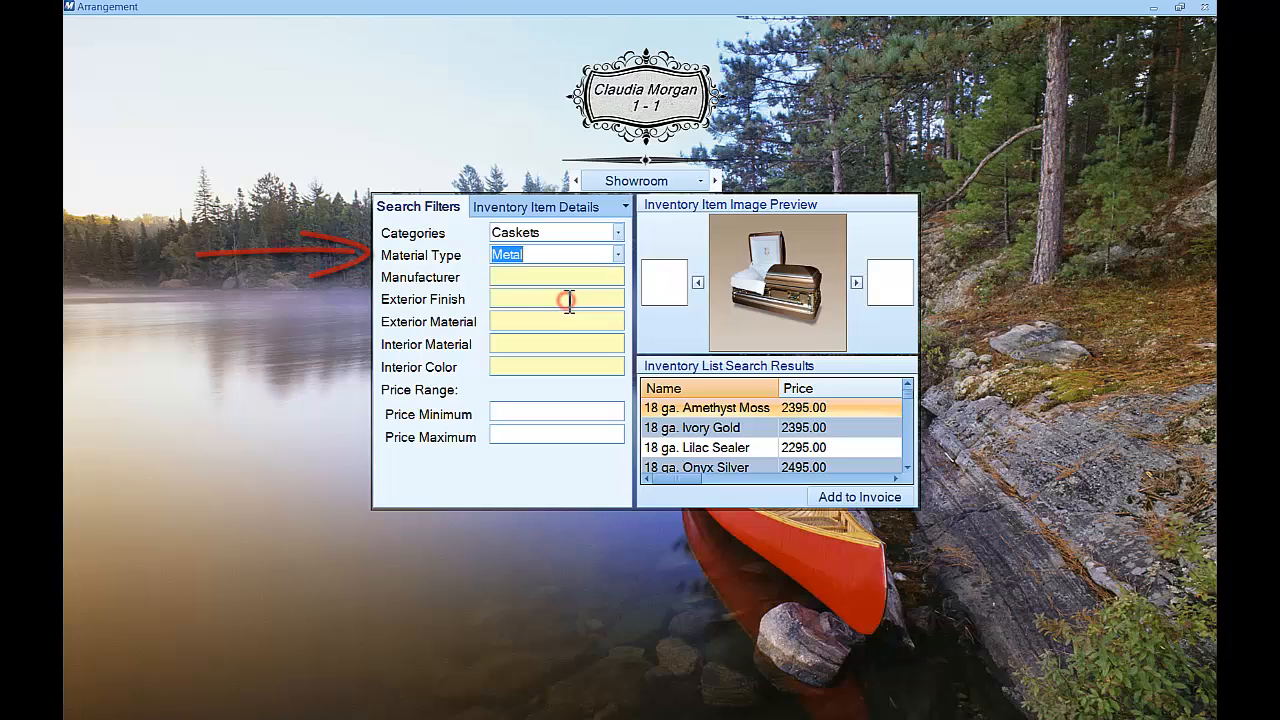
left_click(470, 276)
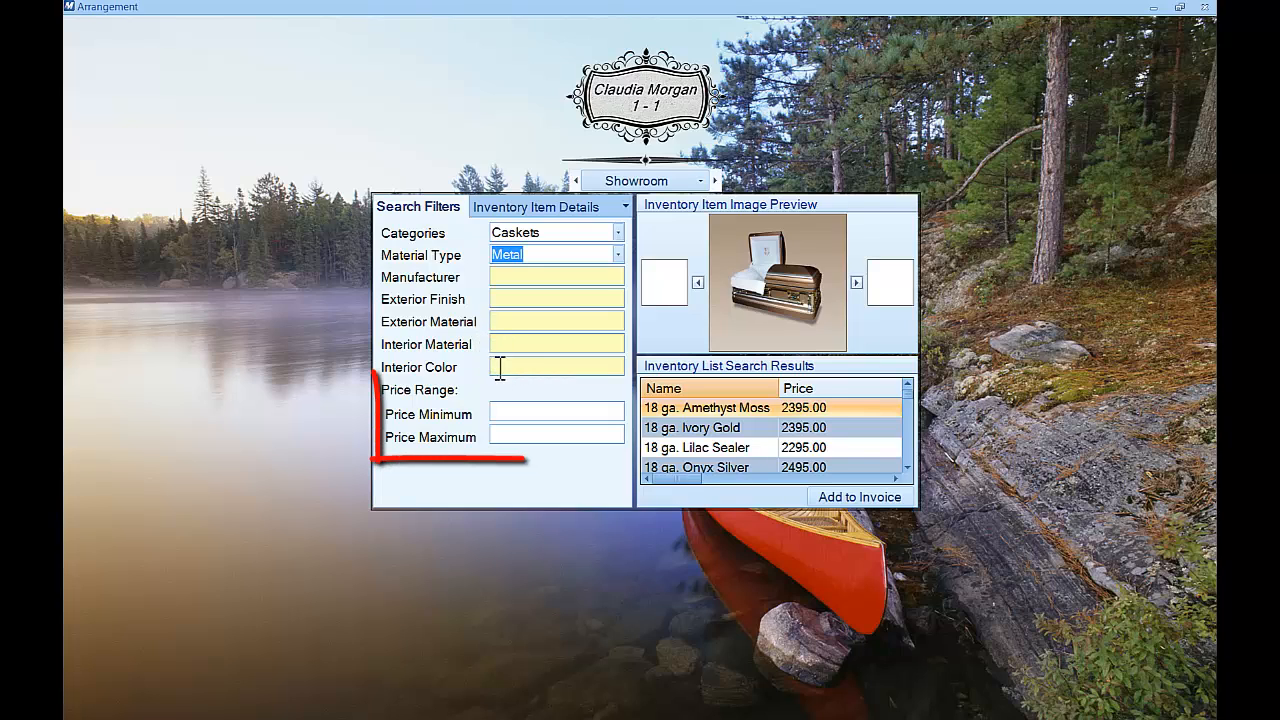
Set the price range to a 500 minimum and 2500 maximum
left_click(540, 411)
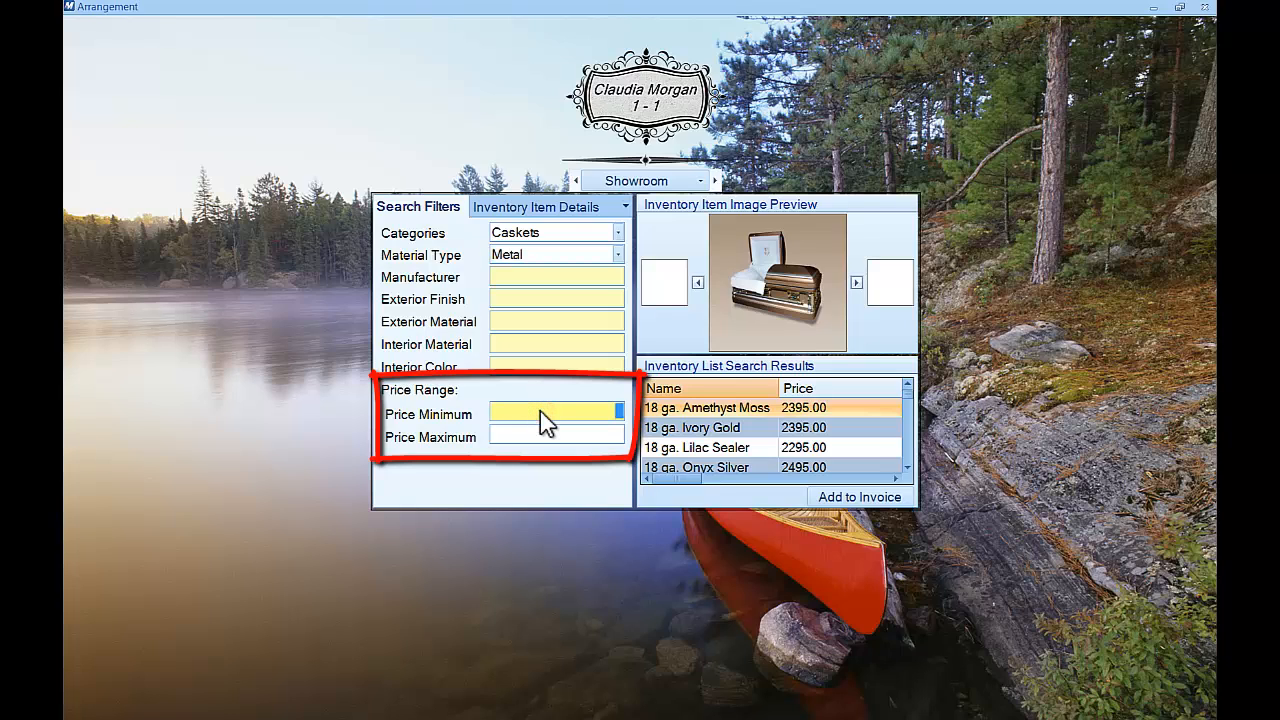
type("500")
key("Tab")
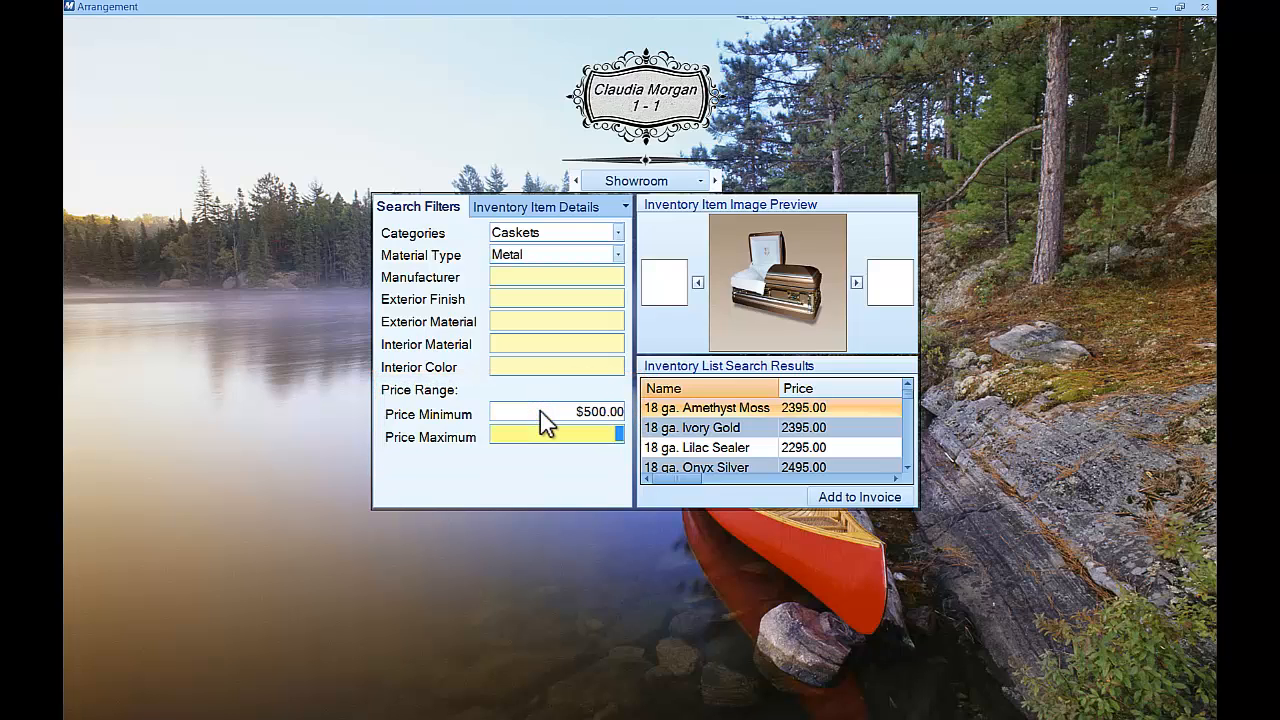
type("2500")
mouse_move(710, 428)
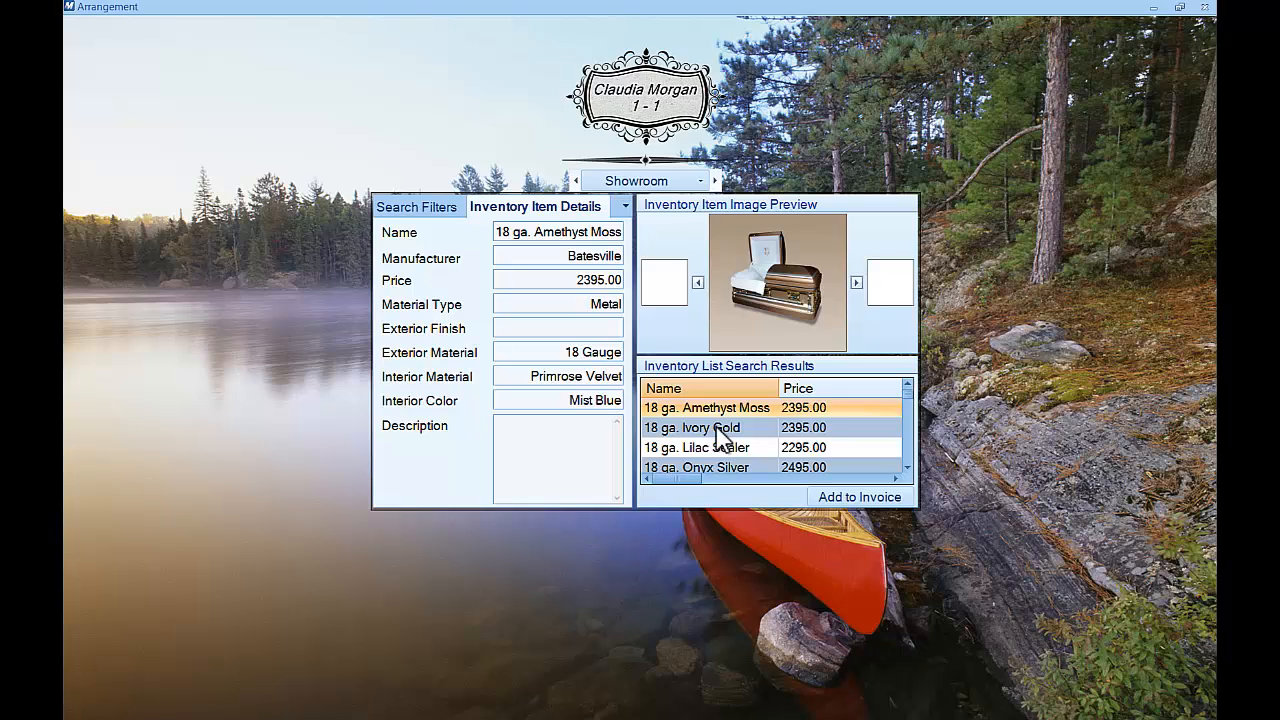
Look through Ivory Gold, Lilac Sealer and Sterling Rose, then invoice the 18 ga. Stardust casket at $2,295.00
left_click(715, 436)
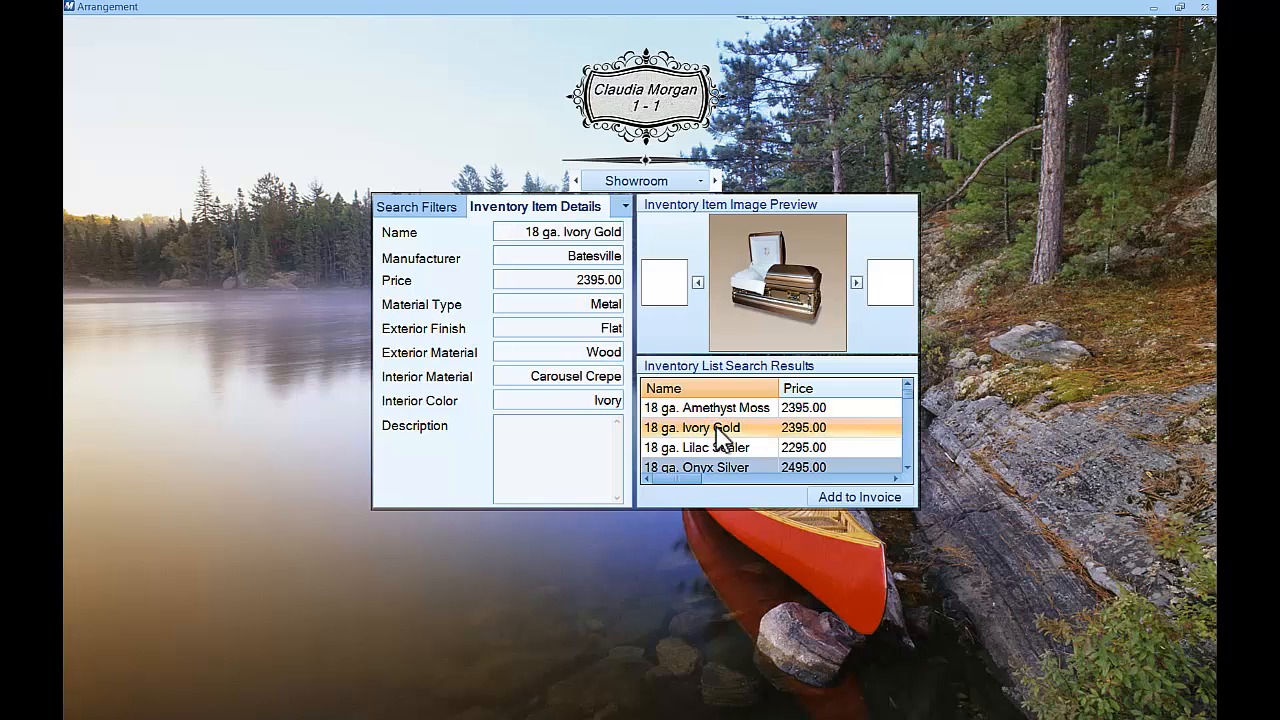
left_click(720, 448)
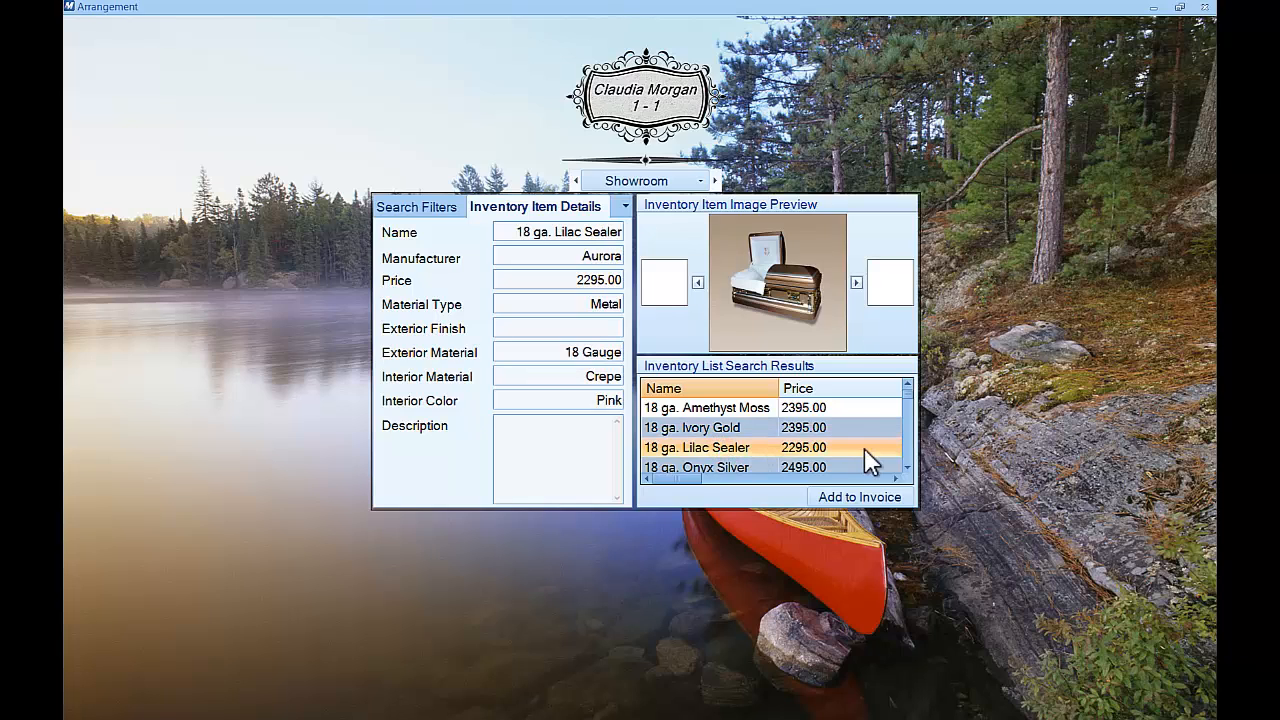
scroll(830, 466, "down", 1)
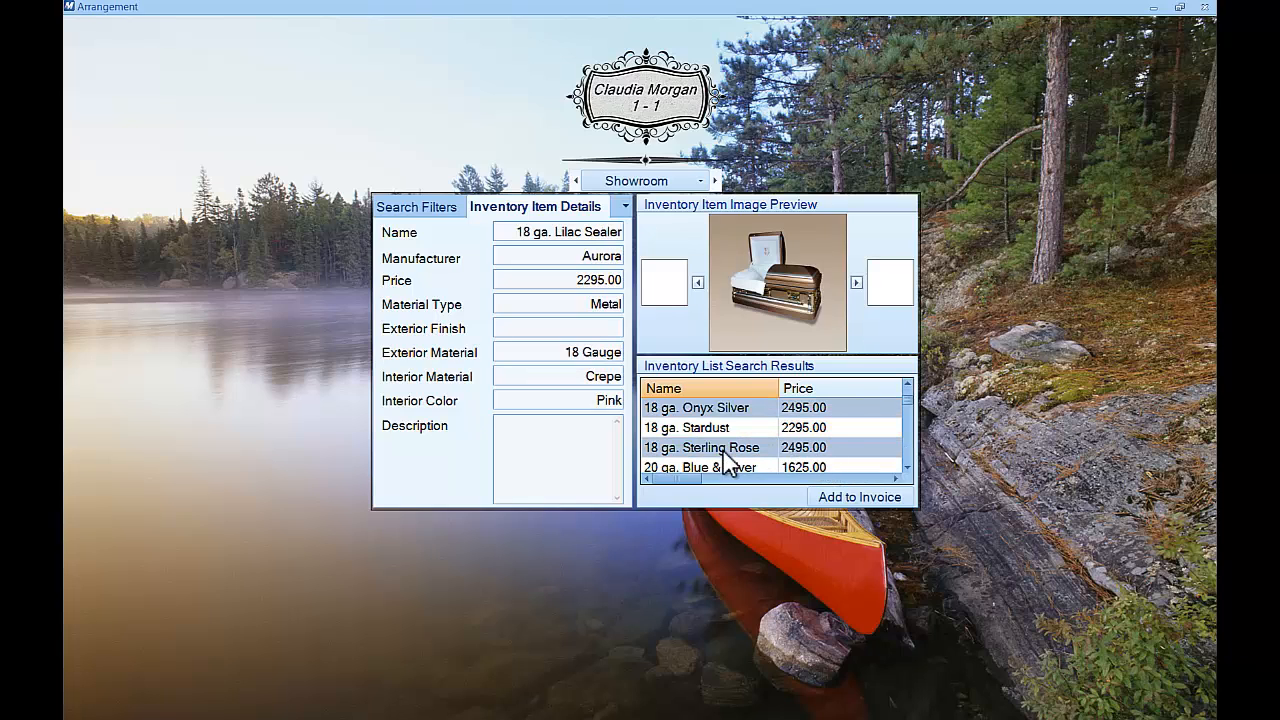
left_click(725, 450)
left_click(722, 430)
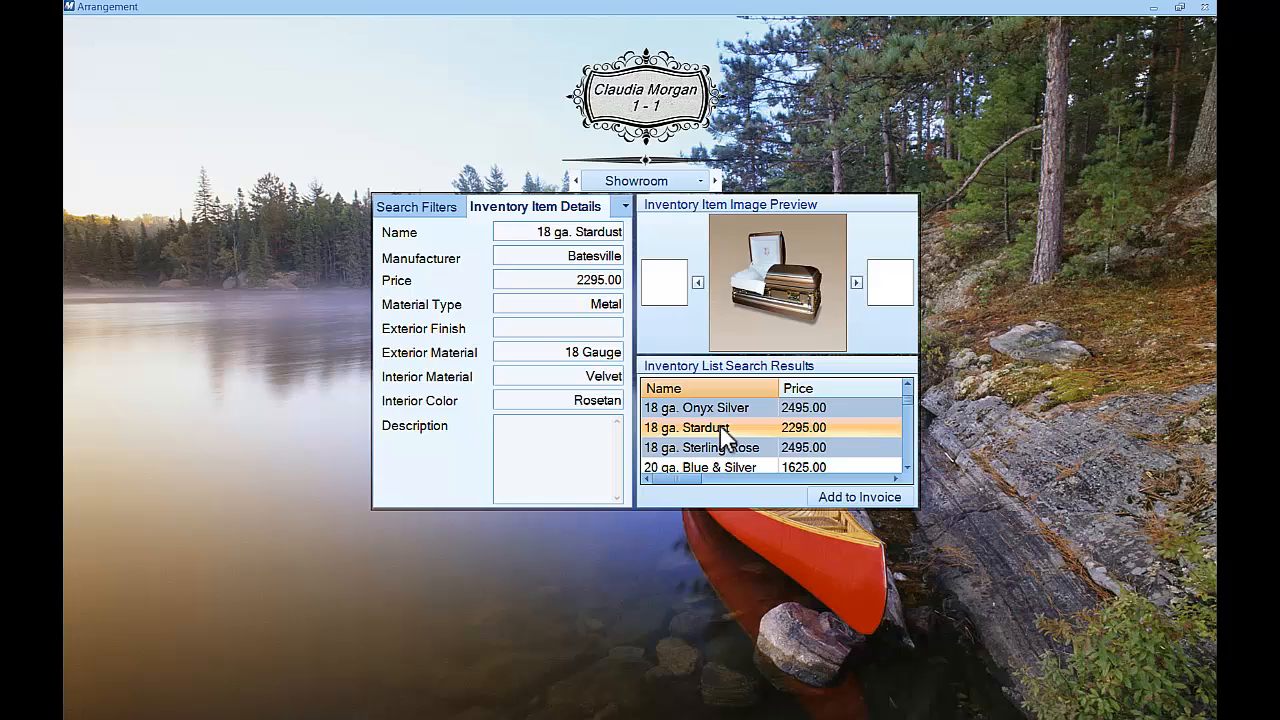
mouse_move(753, 343)
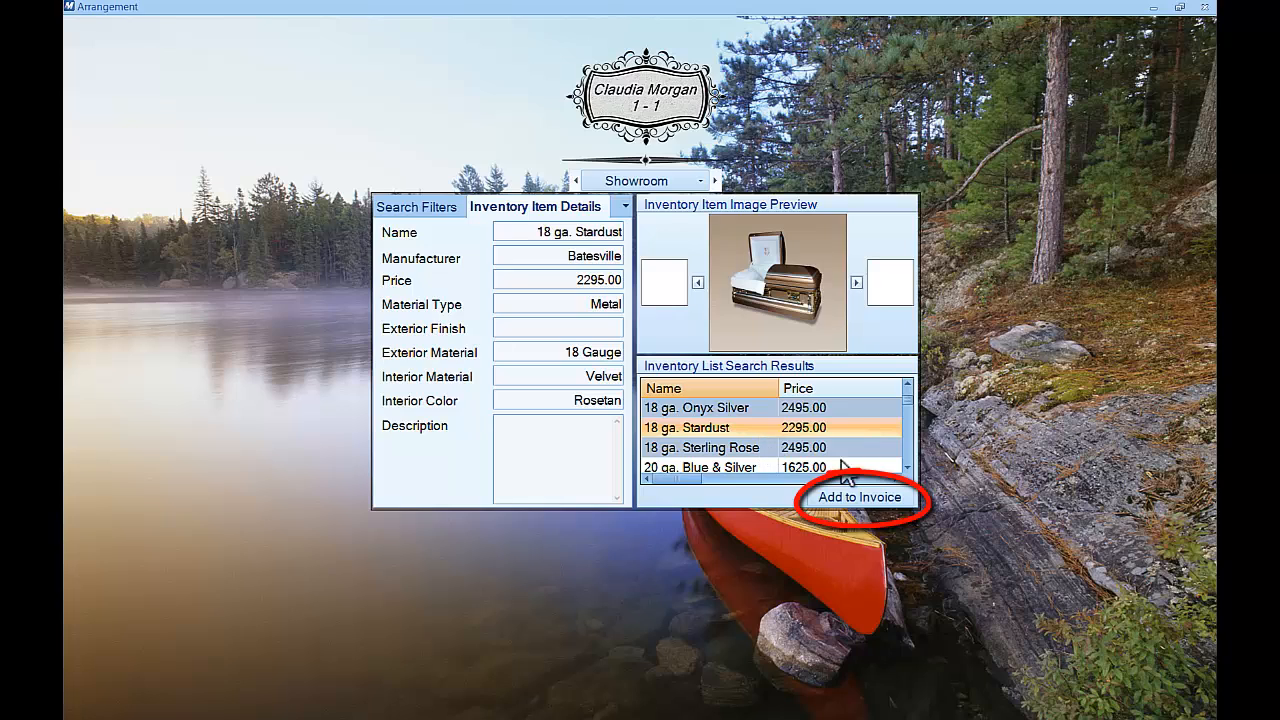
left_click(903, 499)
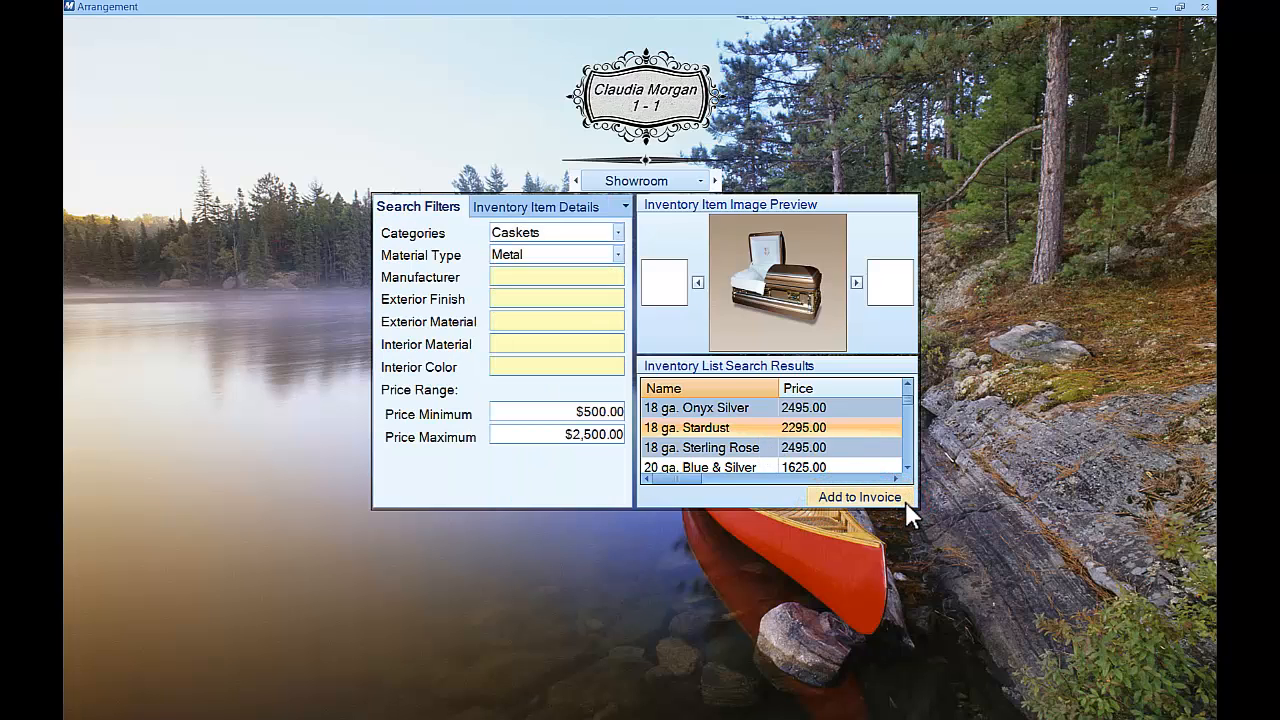
Switch the showroom search to Markers and add Custom Bronze at 2000.00 to the invoice
left_click(907, 499)
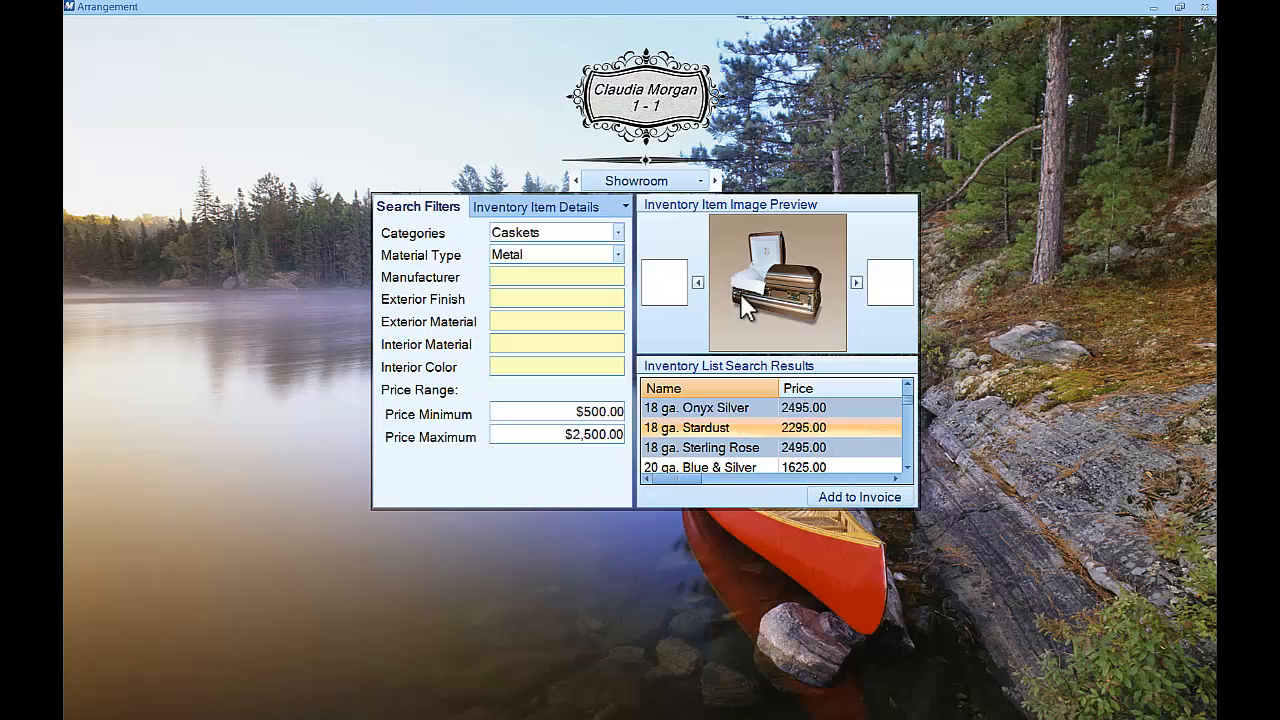
left_click(617, 235)
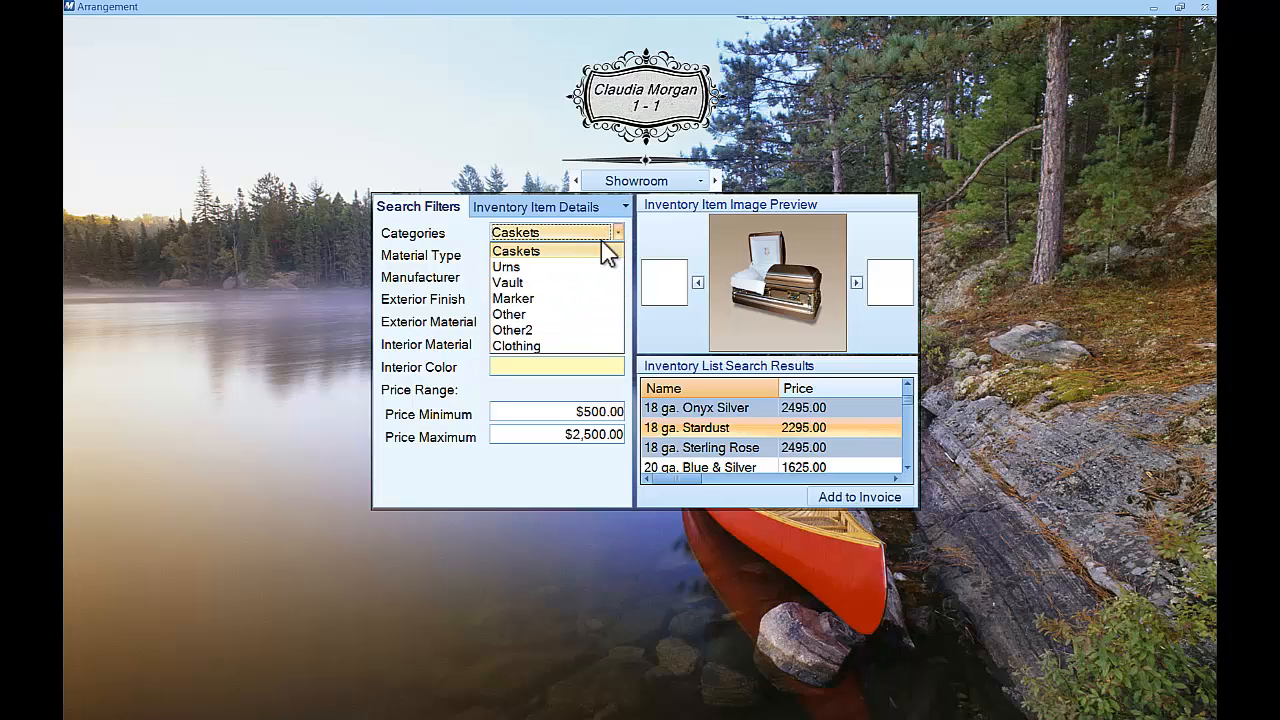
left_click(542, 298)
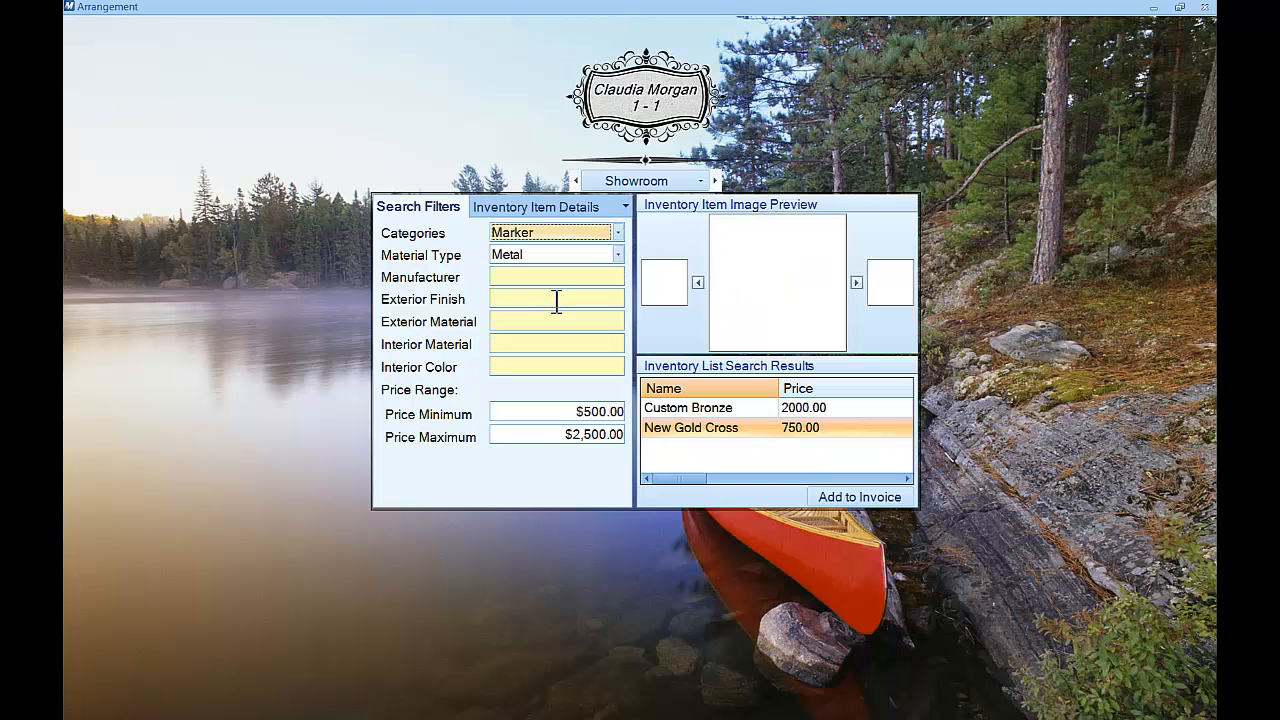
left_click(712, 408)
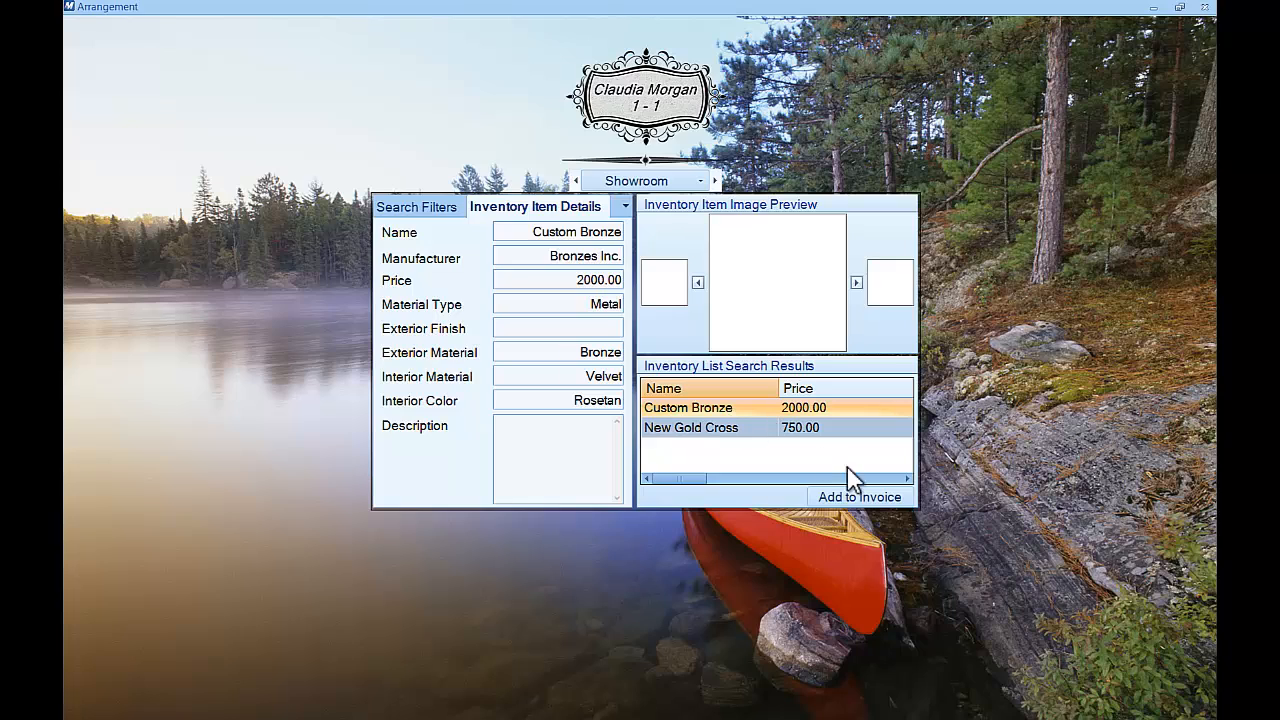
left_click(903, 496)
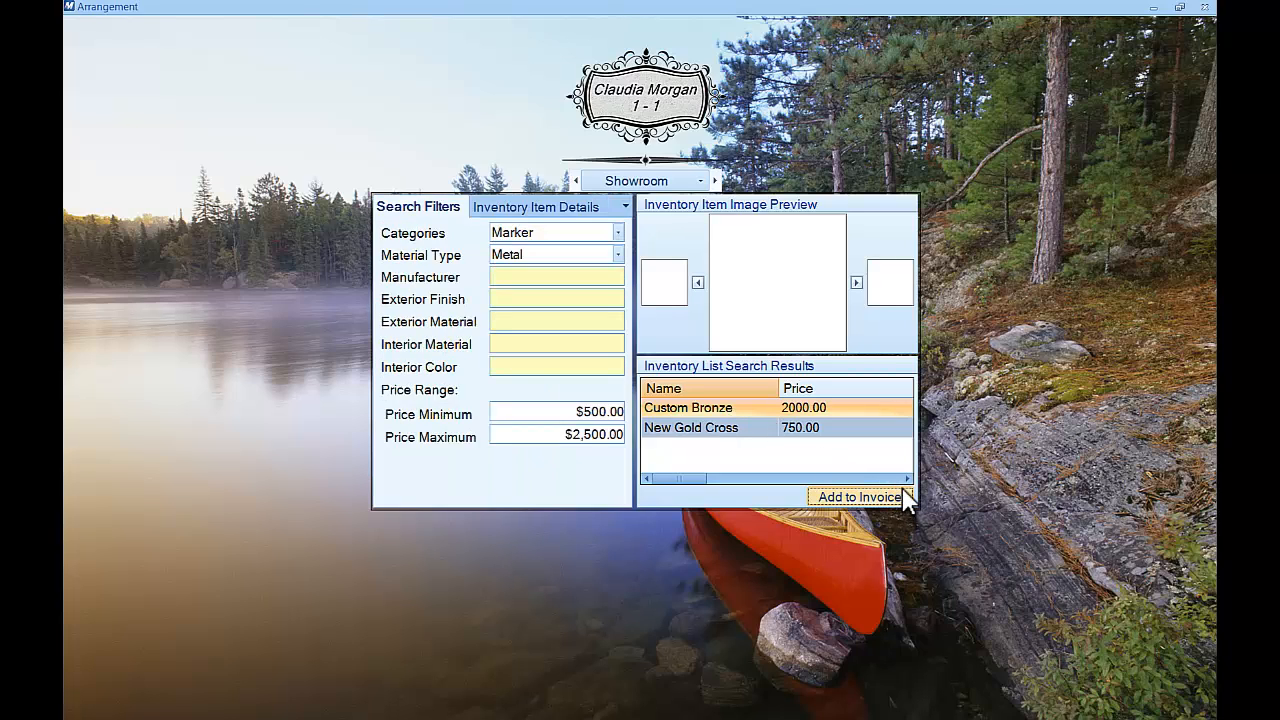
Switch to the Financials page to see the Stardust and Custom Bronze lines totalling $4,295.00
mouse_move(821, 292)
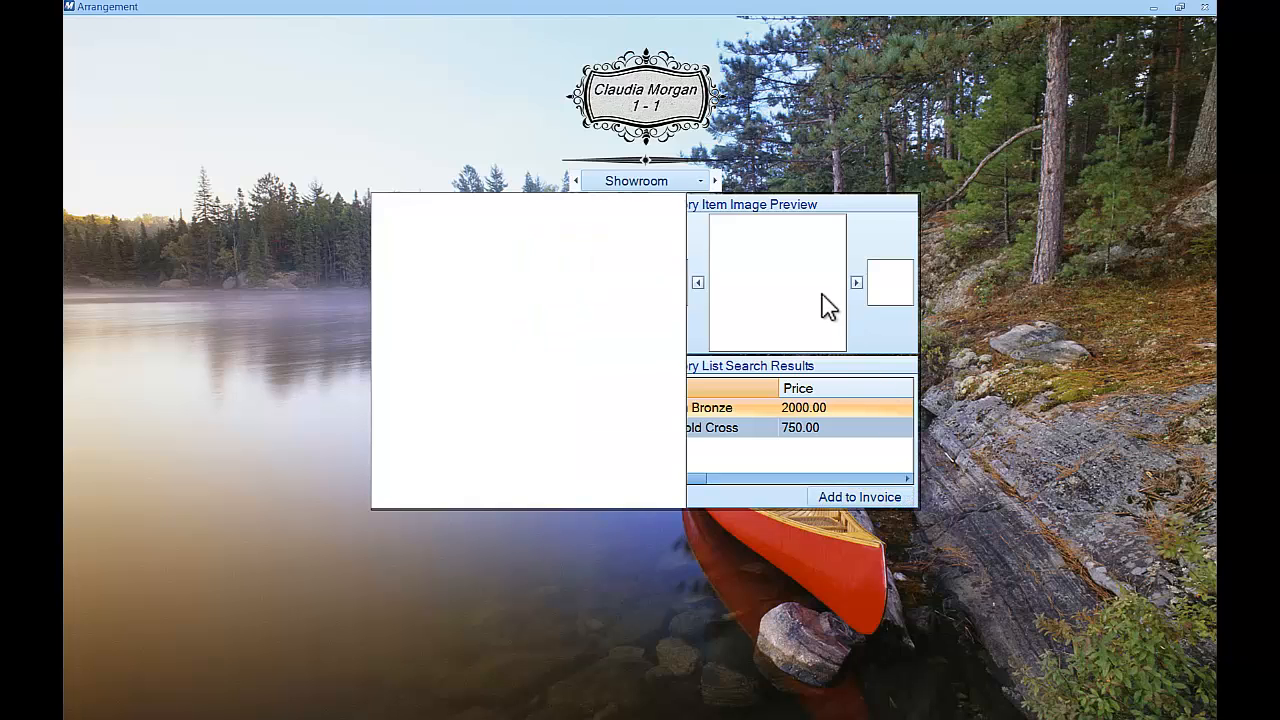
left_click(715, 180)
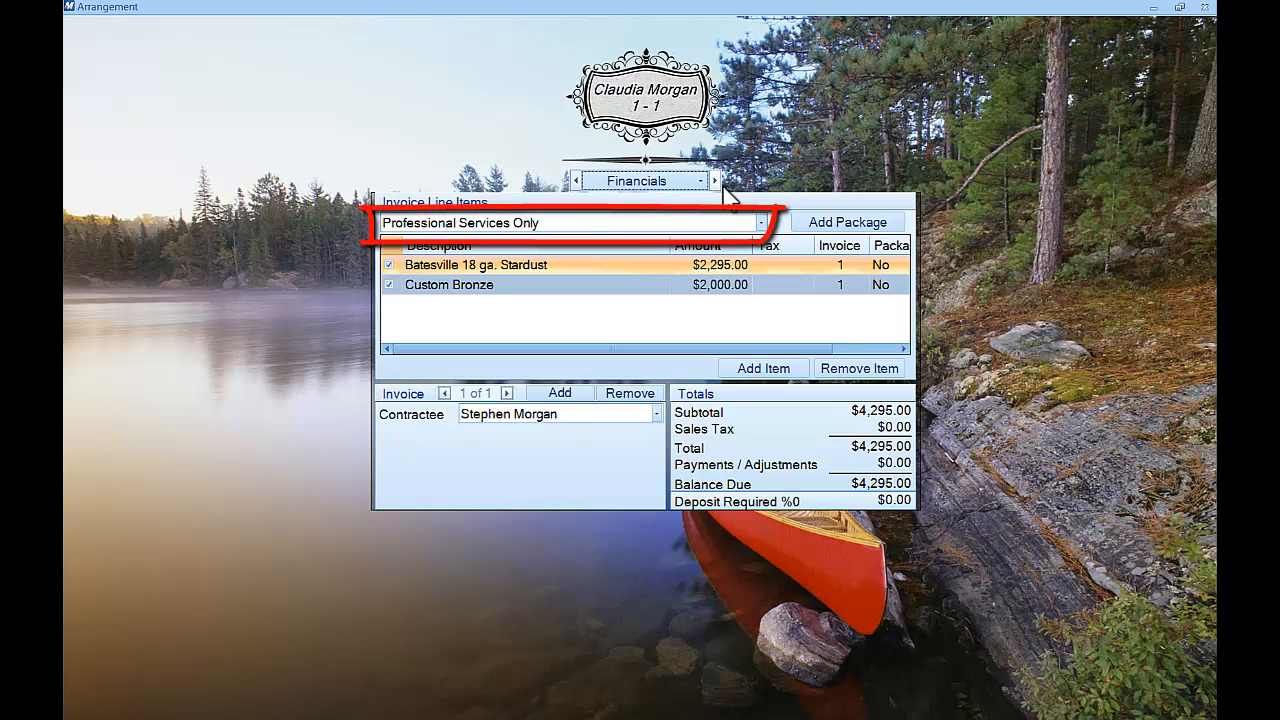
Add the Adult Detailed Demo package's service lines, bringing the balance due to $11,305.15
left_click(760, 224)
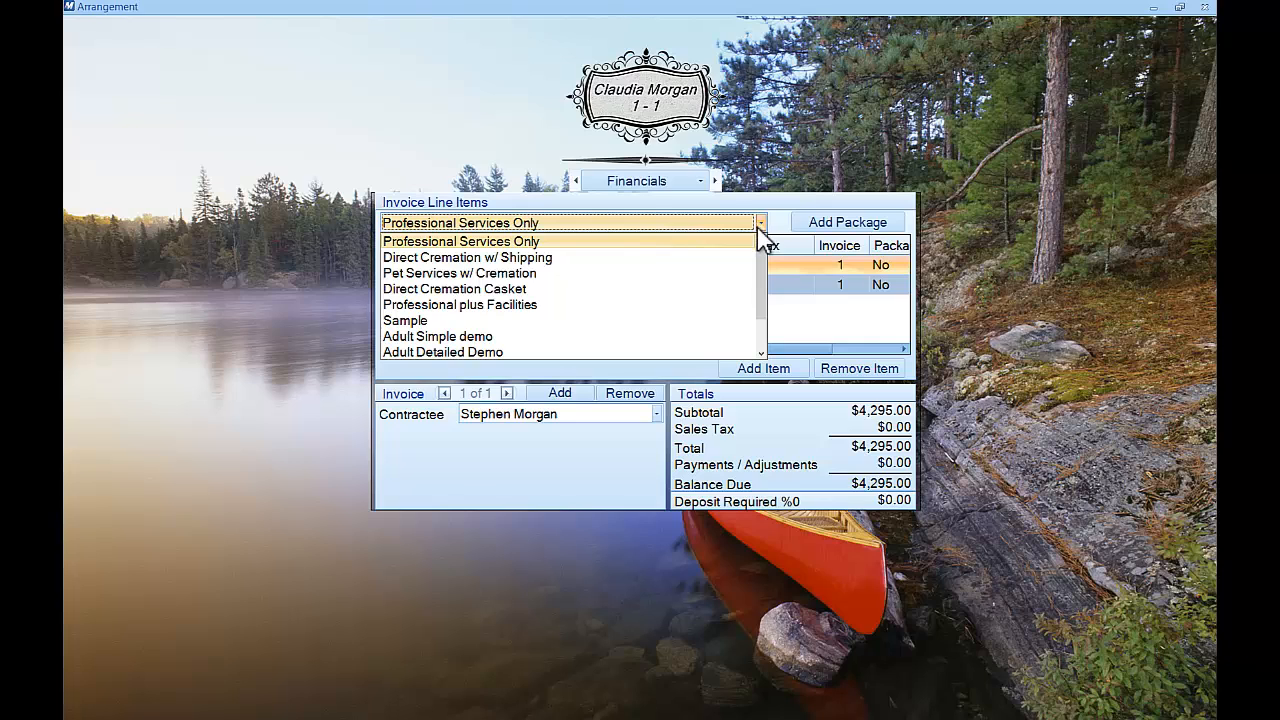
left_click_drag(761, 259, 766, 300)
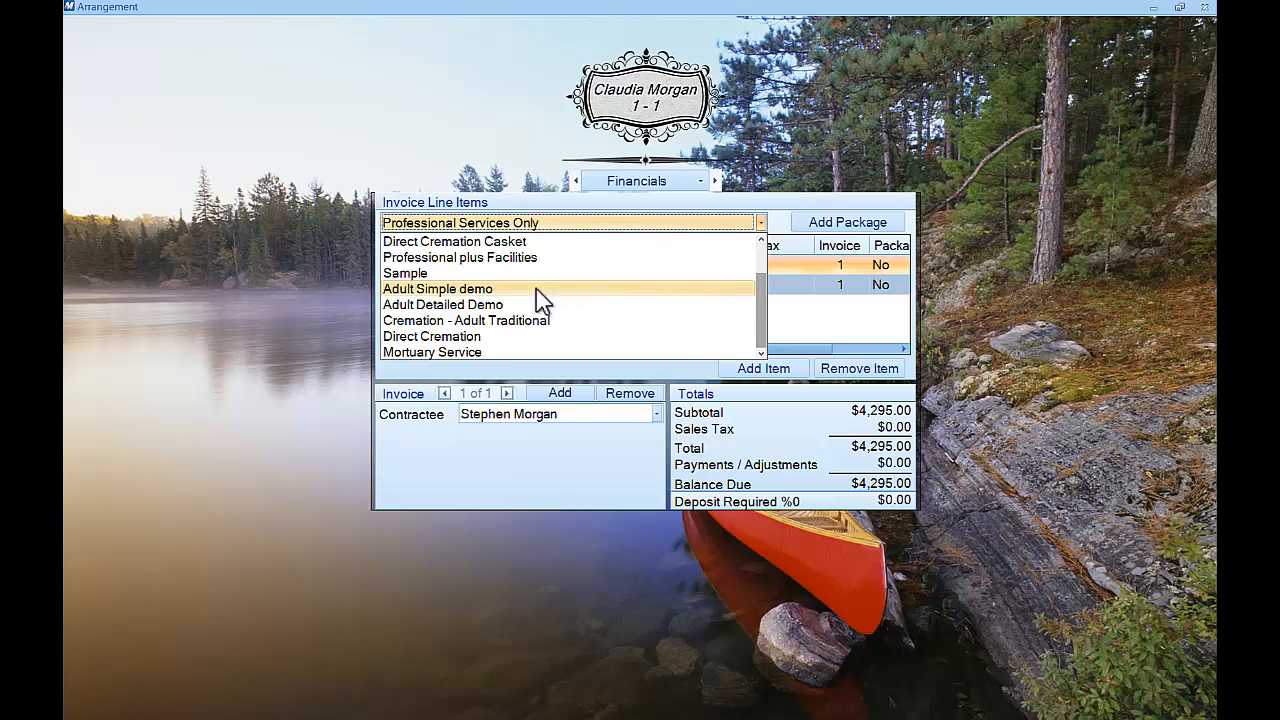
left_click(466, 310)
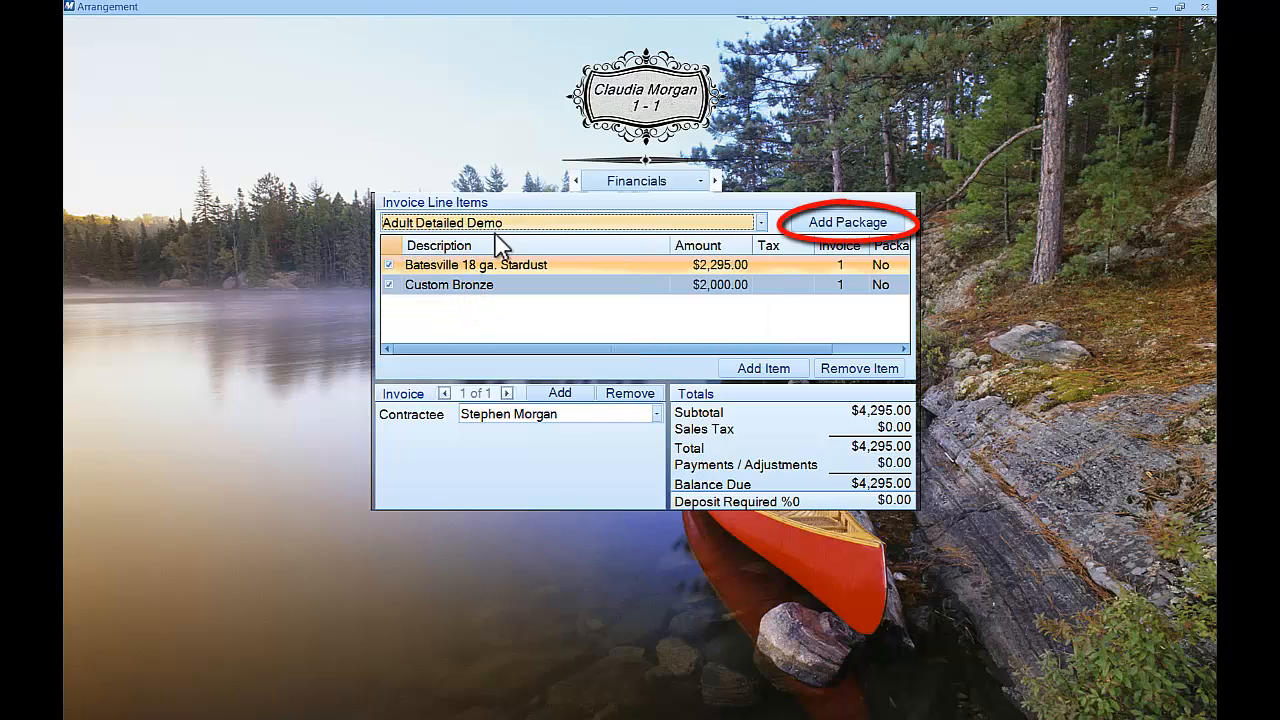
left_click(899, 226)
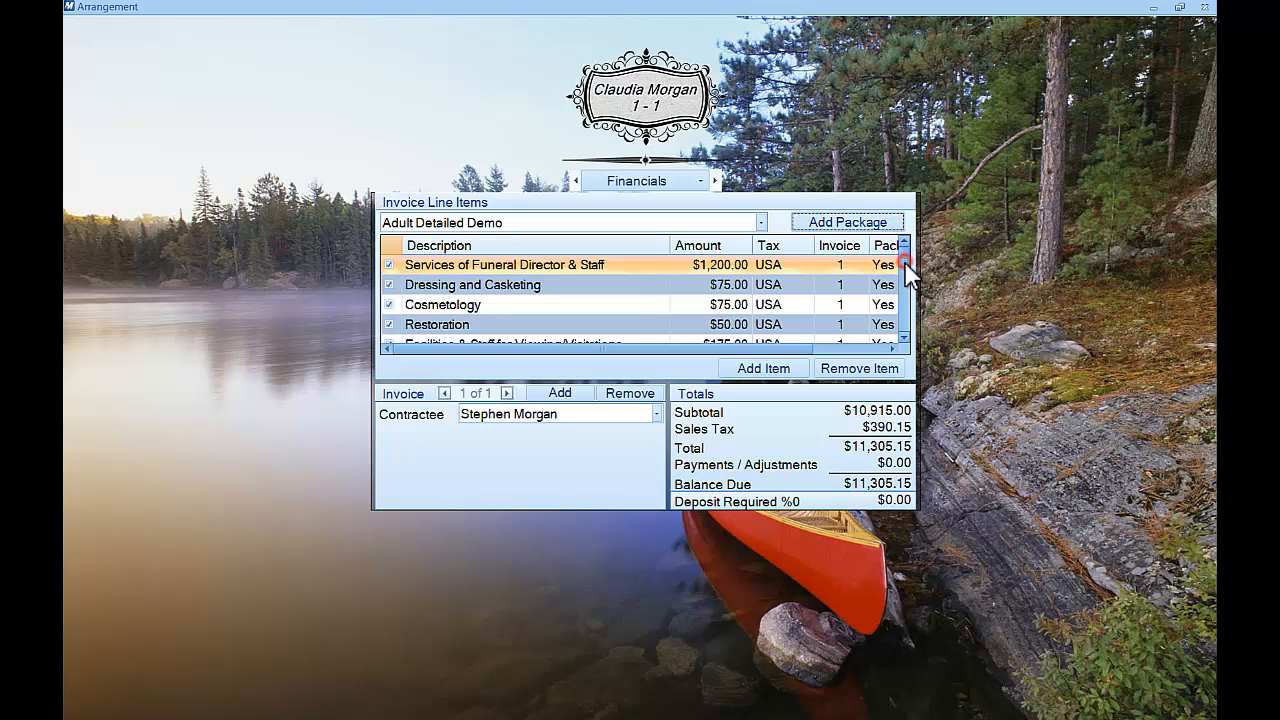
left_click_drag(905, 262, 915, 295)
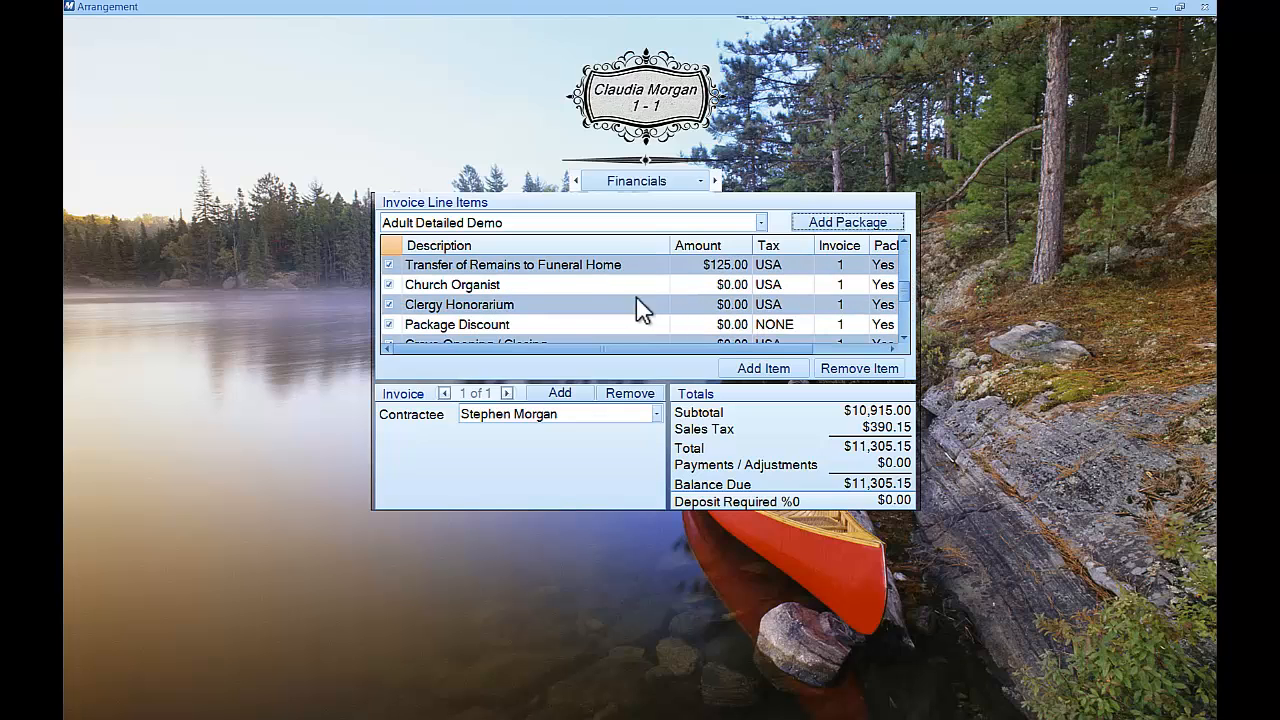
Edit the Church Organist line to a $100.00 amount with tax code NONE
left_click(522, 282)
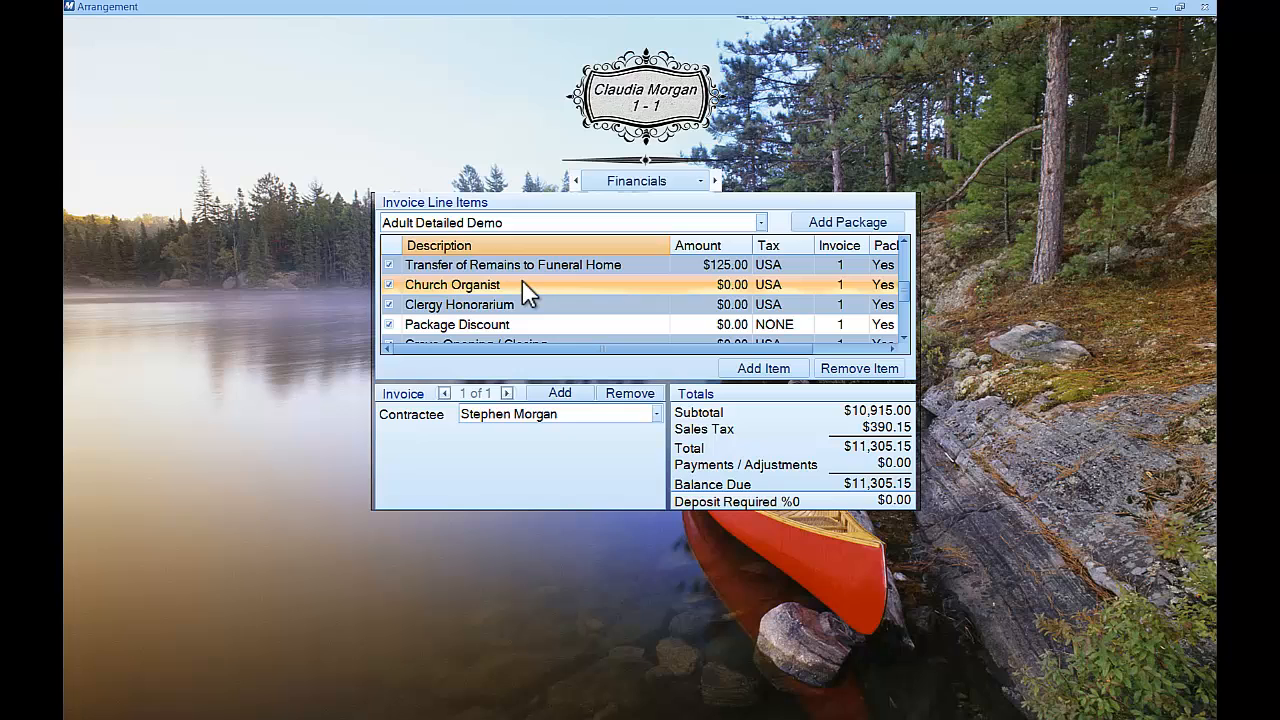
double_click(522, 282)
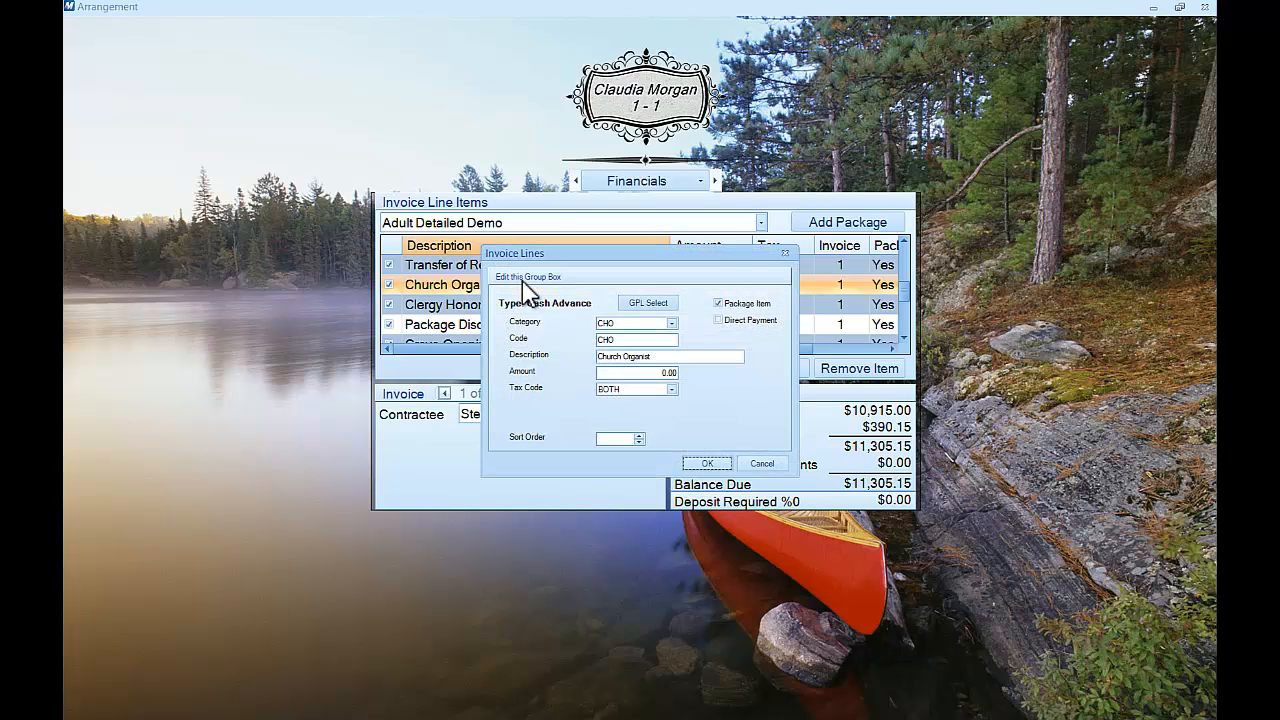
left_click(664, 373)
type("100")
left_click(672, 389)
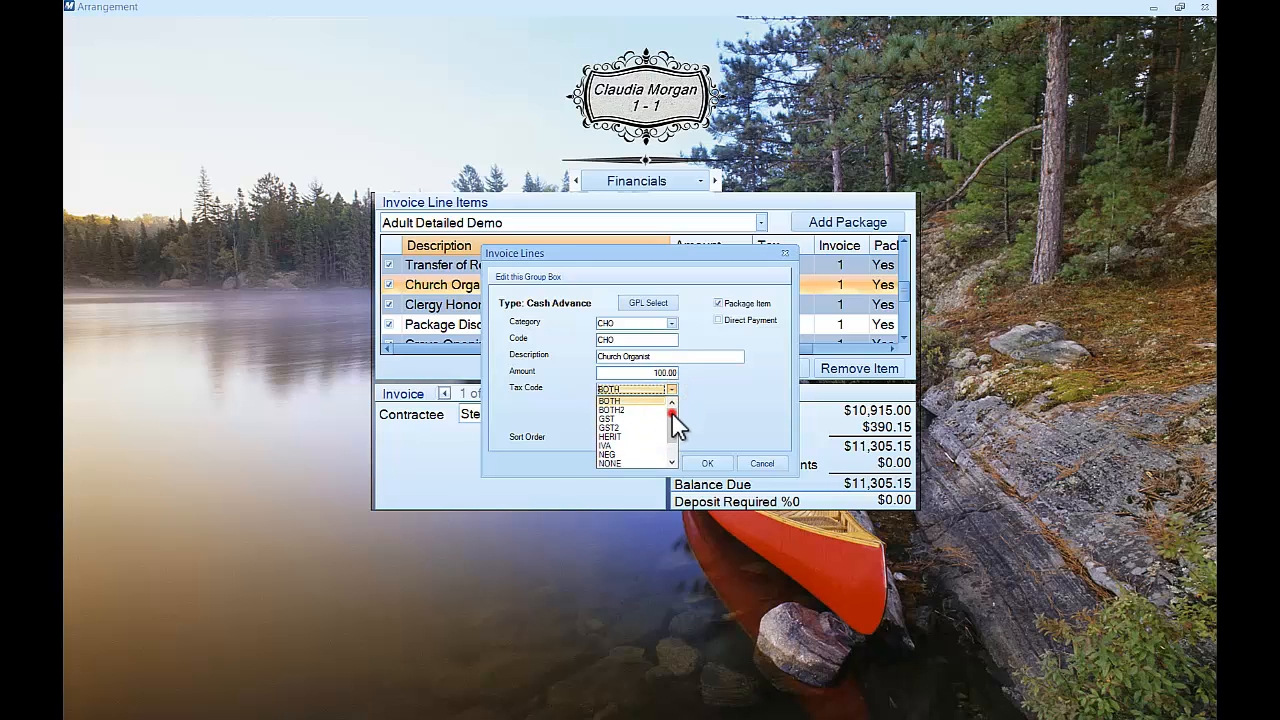
left_click_drag(670, 412, 675, 429)
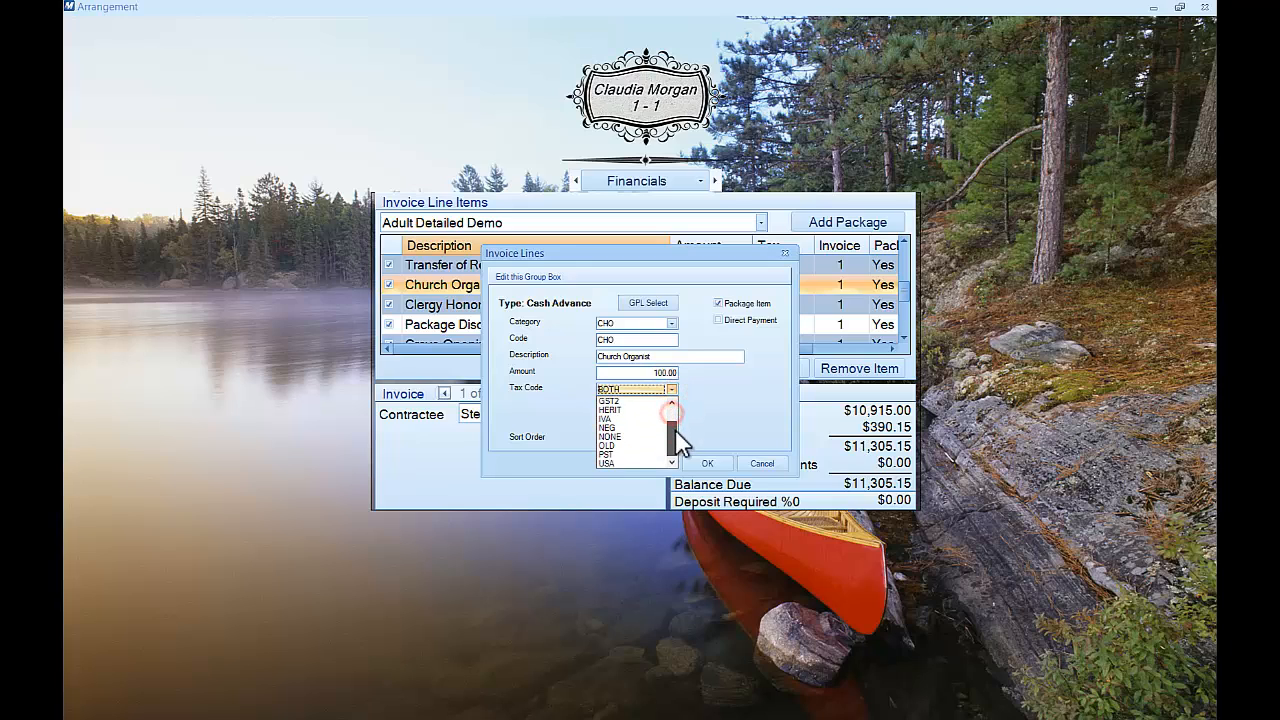
left_click(622, 437)
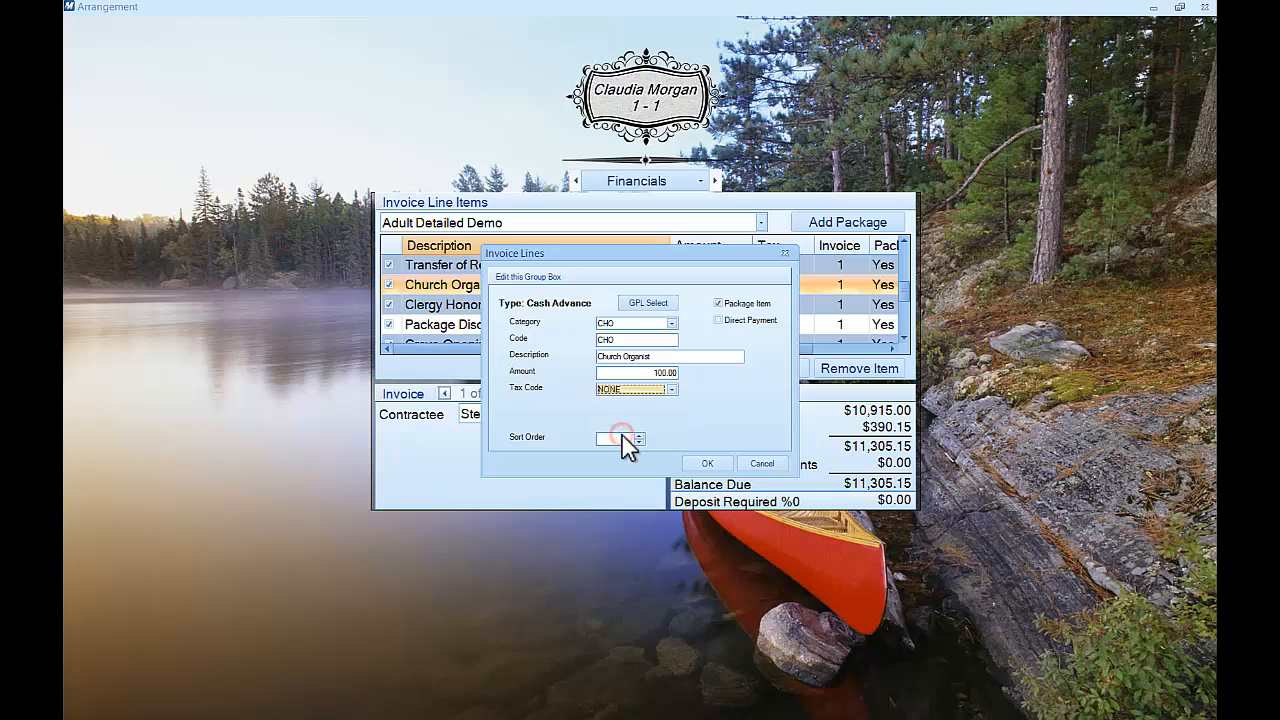
left_click(706, 463)
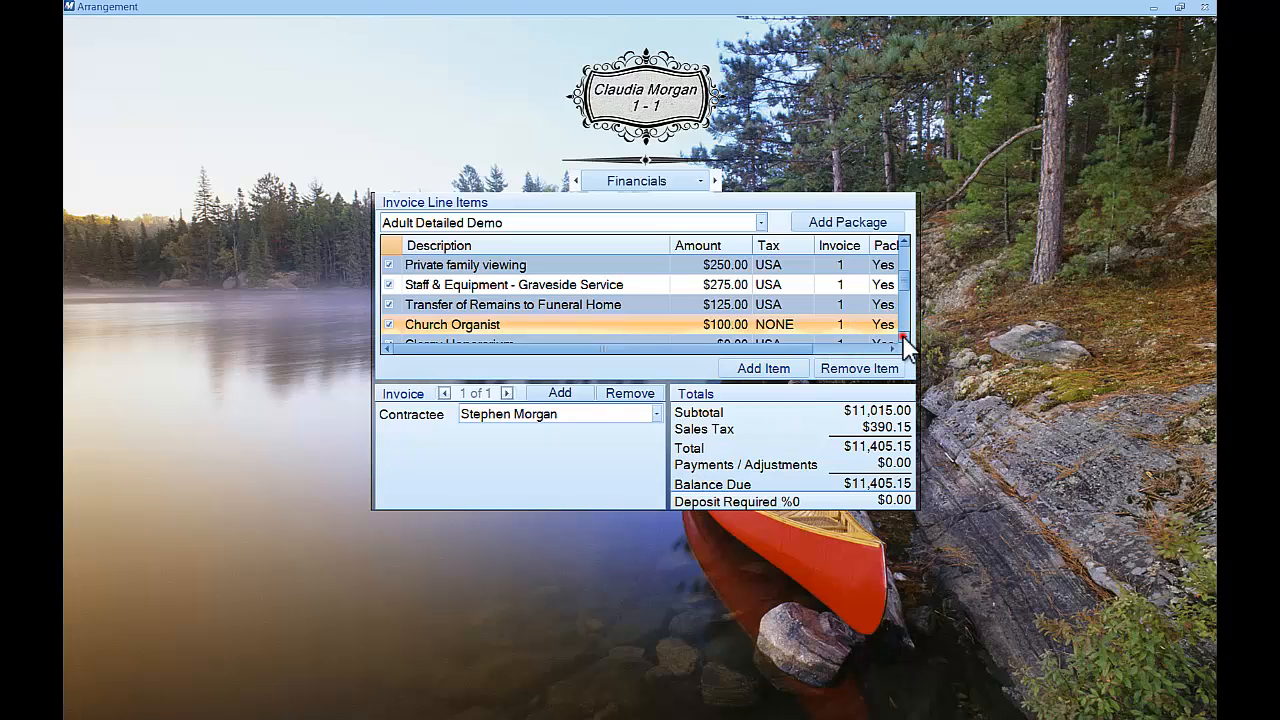
Remove the $0.00 Package Discount line from the invoice
scroll(904, 340, "down", 2)
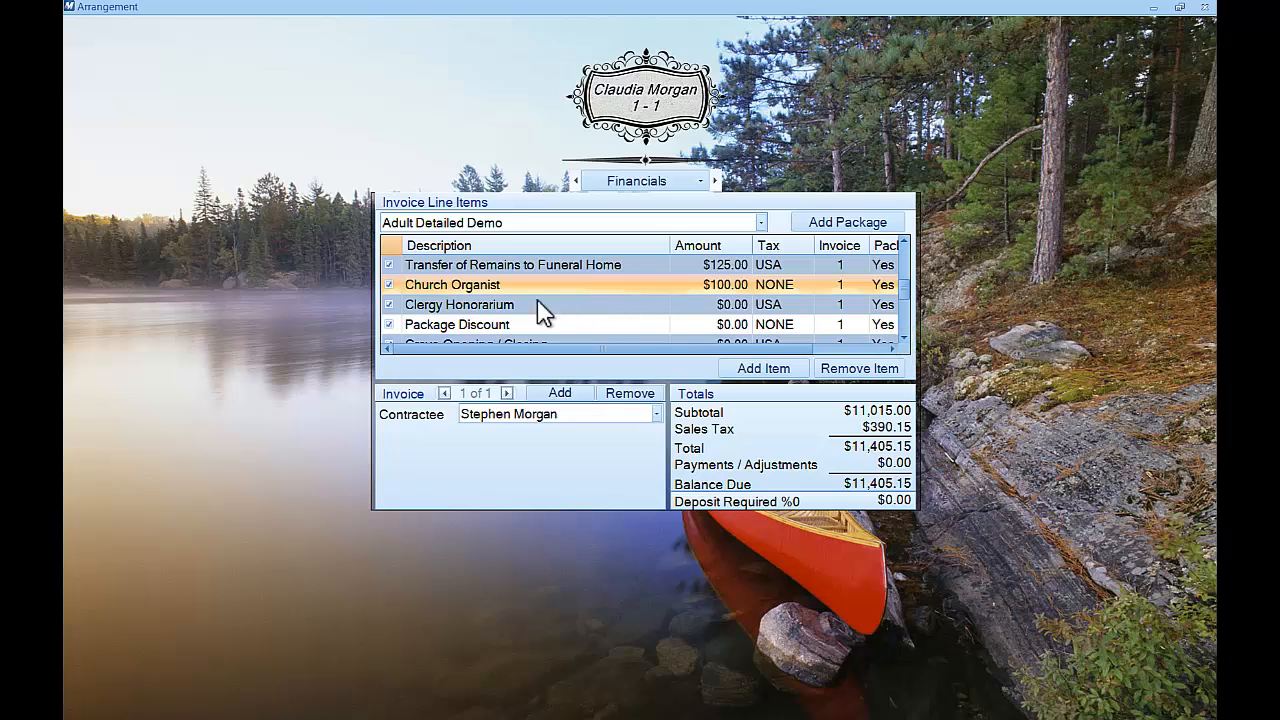
left_click(458, 326)
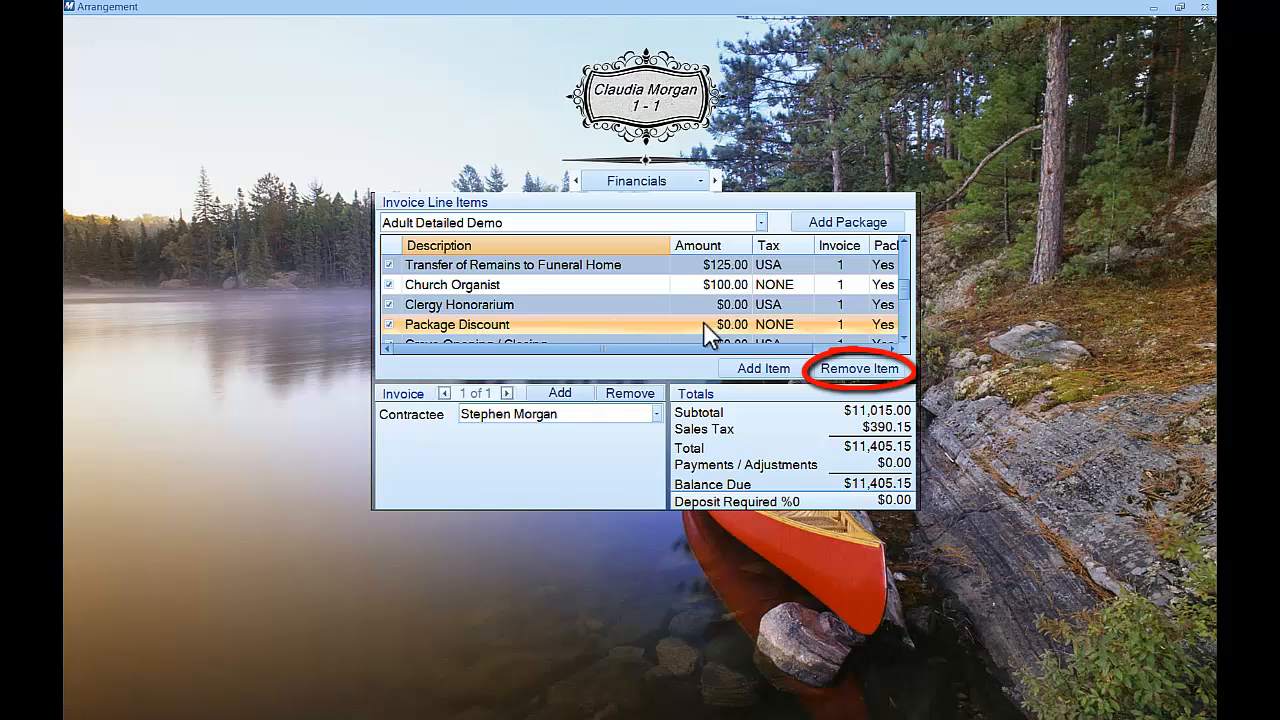
left_click(858, 370)
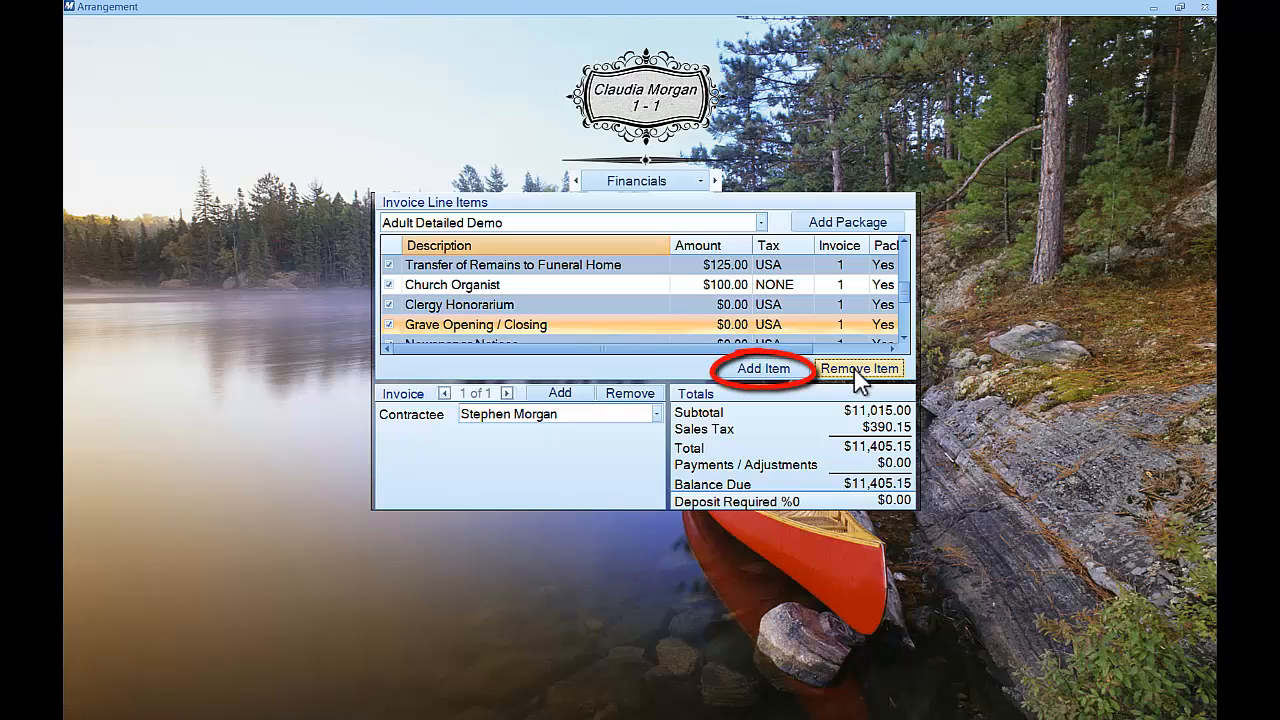
Add the CD2 Prompt Payment Discount from the price list's Discounts items to the invoice
left_click(795, 370)
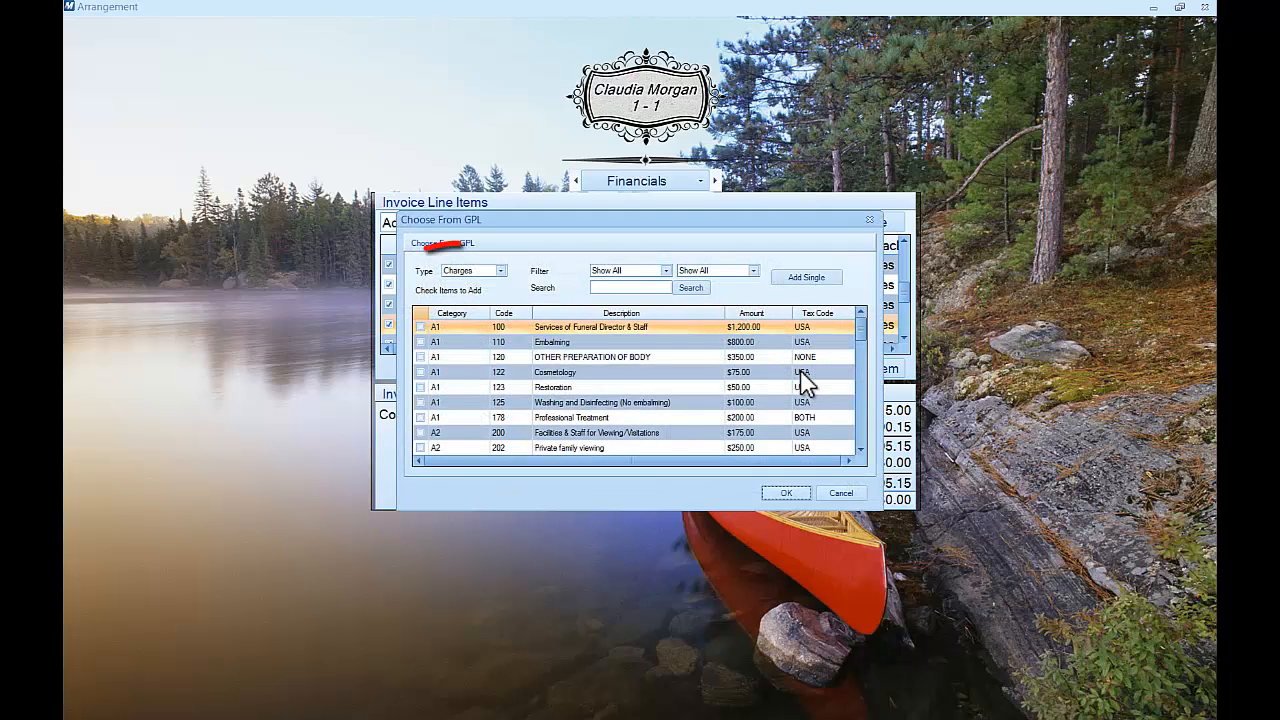
left_click(501, 271)
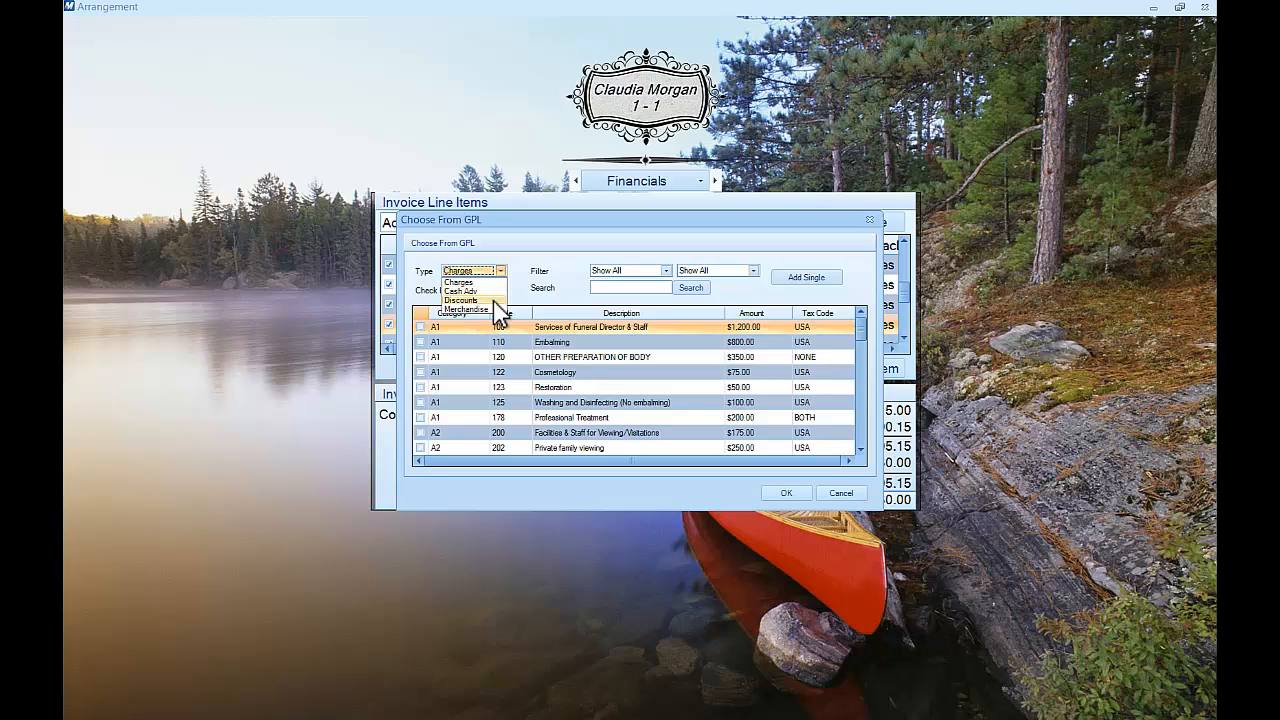
left_click(485, 300)
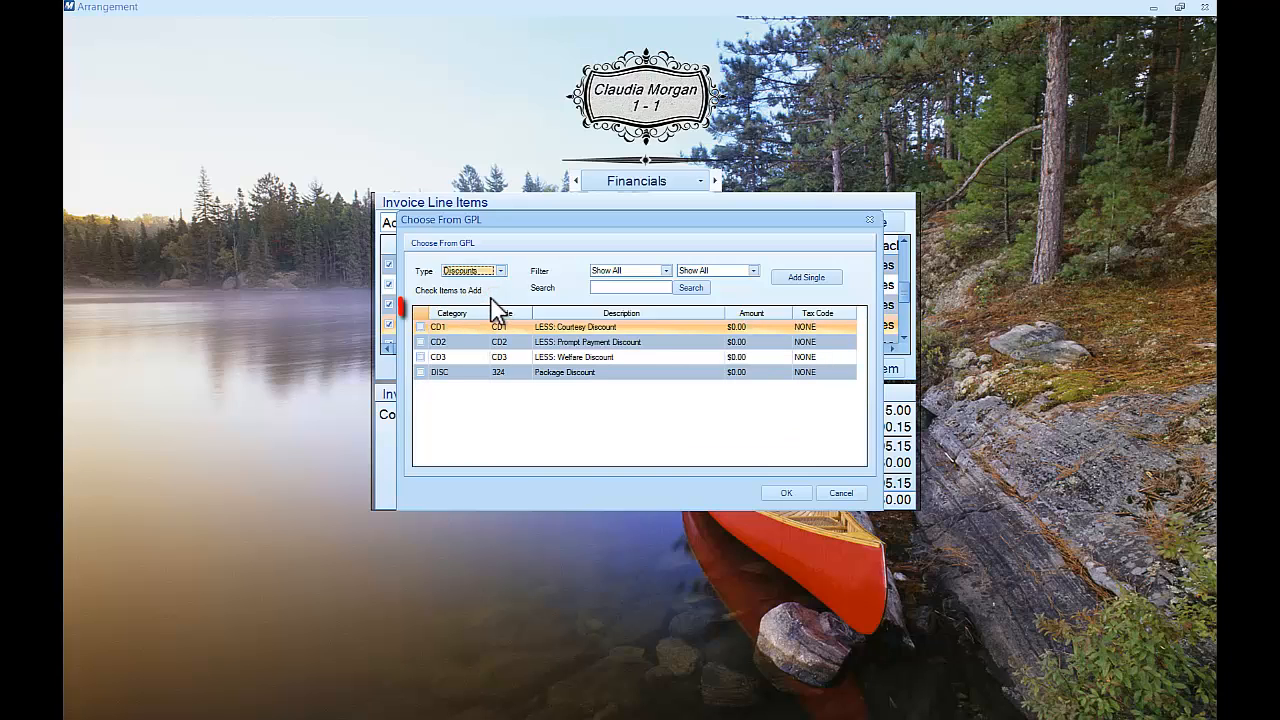
left_click(420, 342)
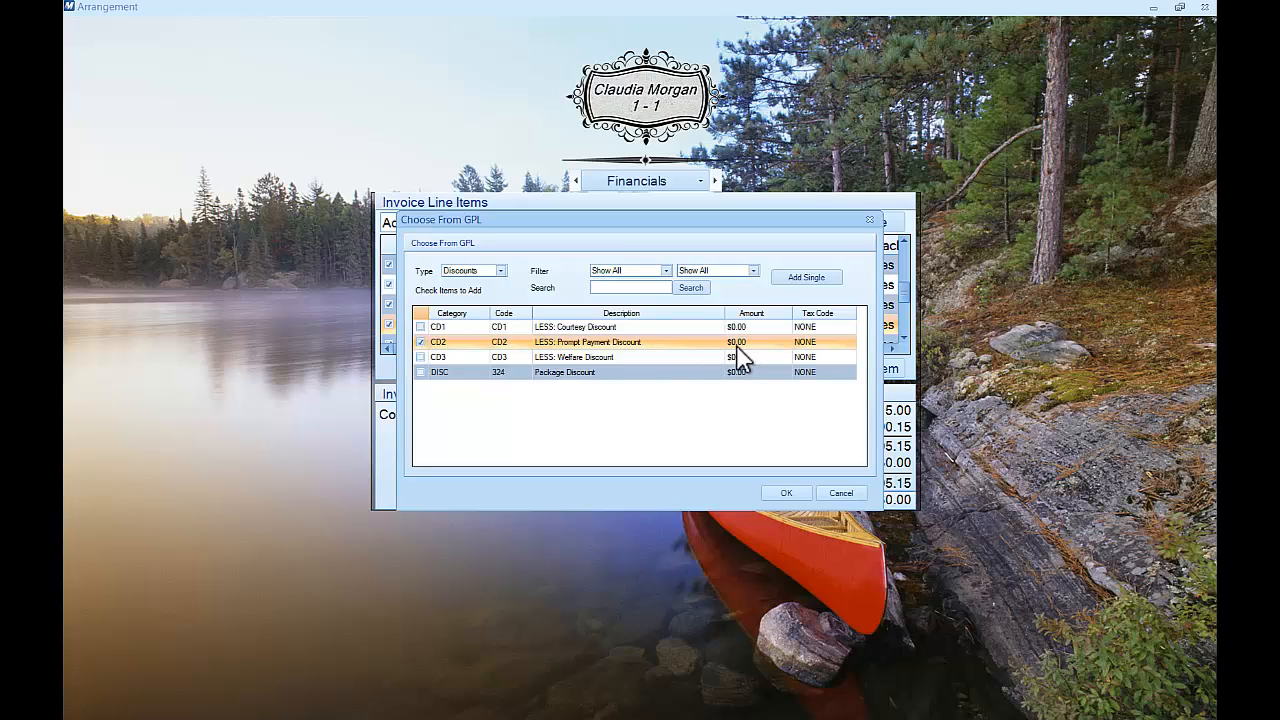
left_click(791, 496)
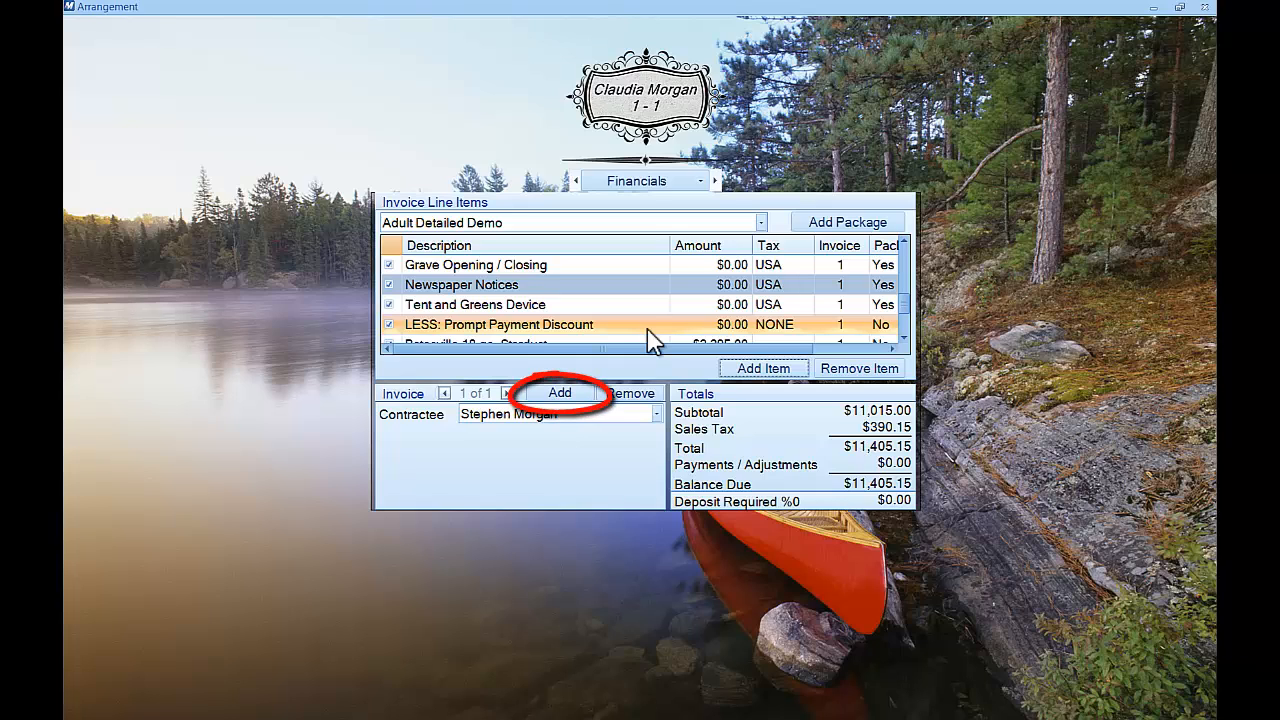
left_click(658, 414)
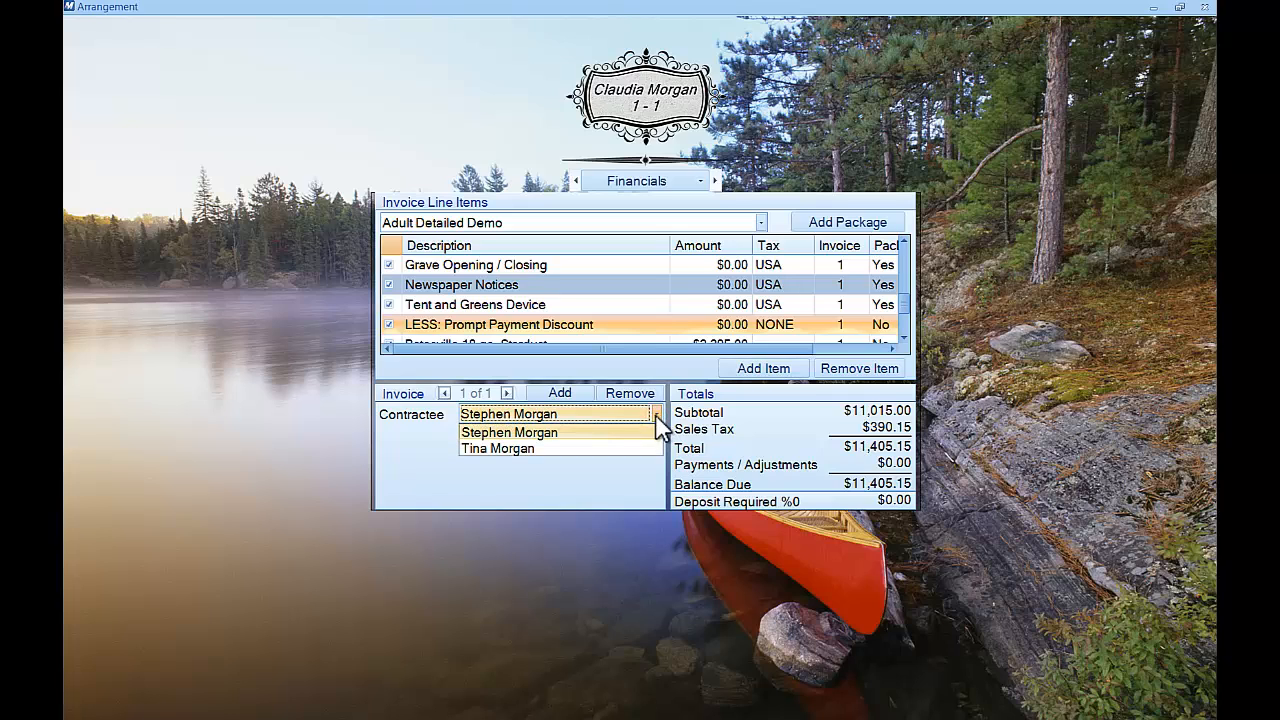
left_click(619, 448)
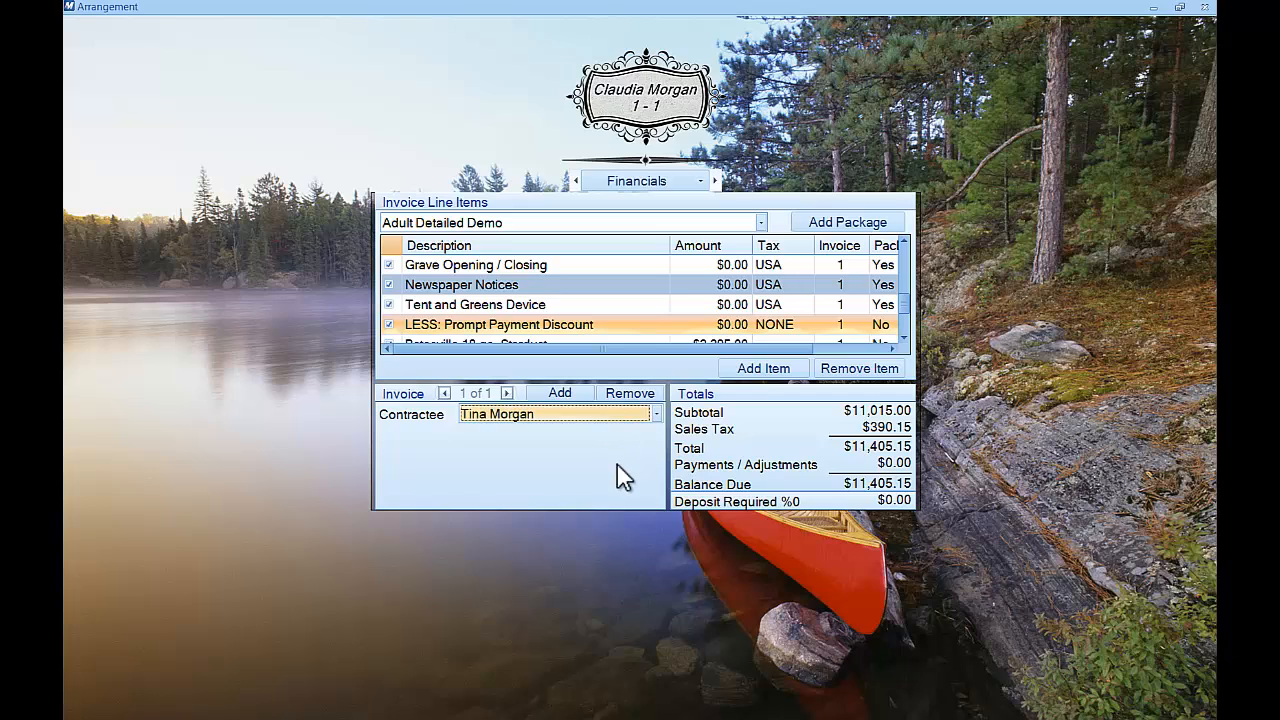
left_click(656, 414)
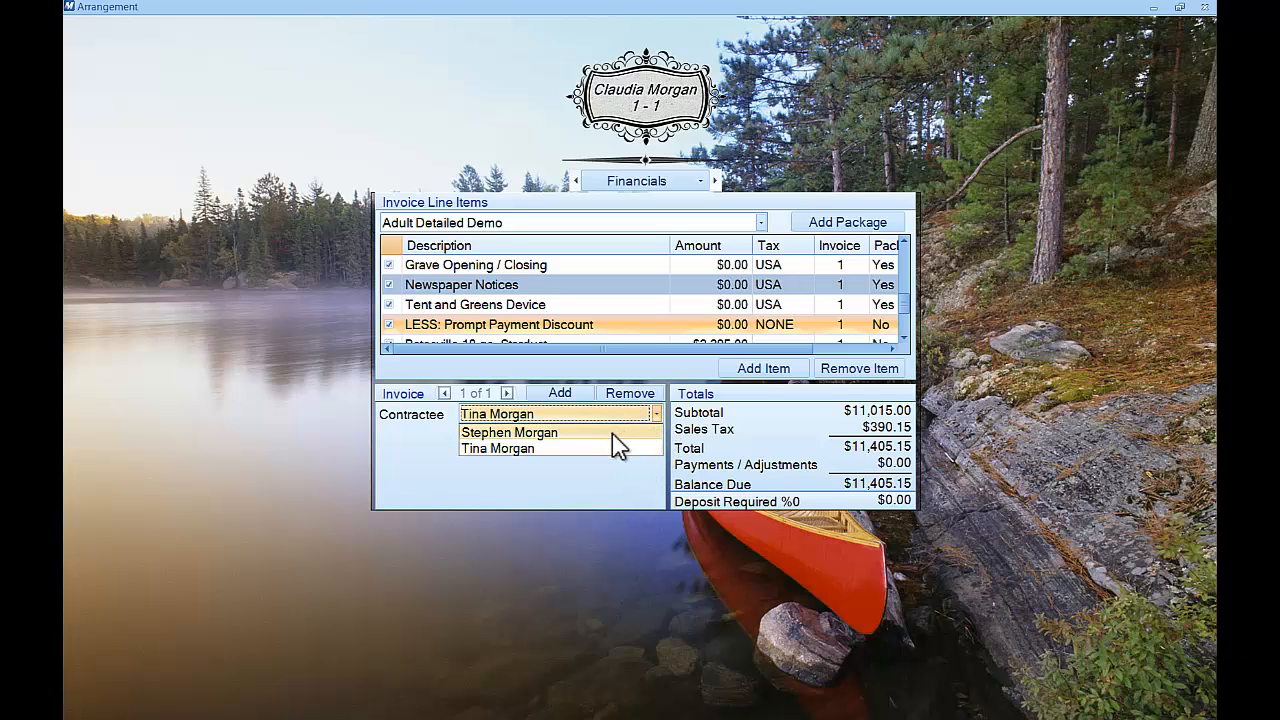
left_click(612, 433)
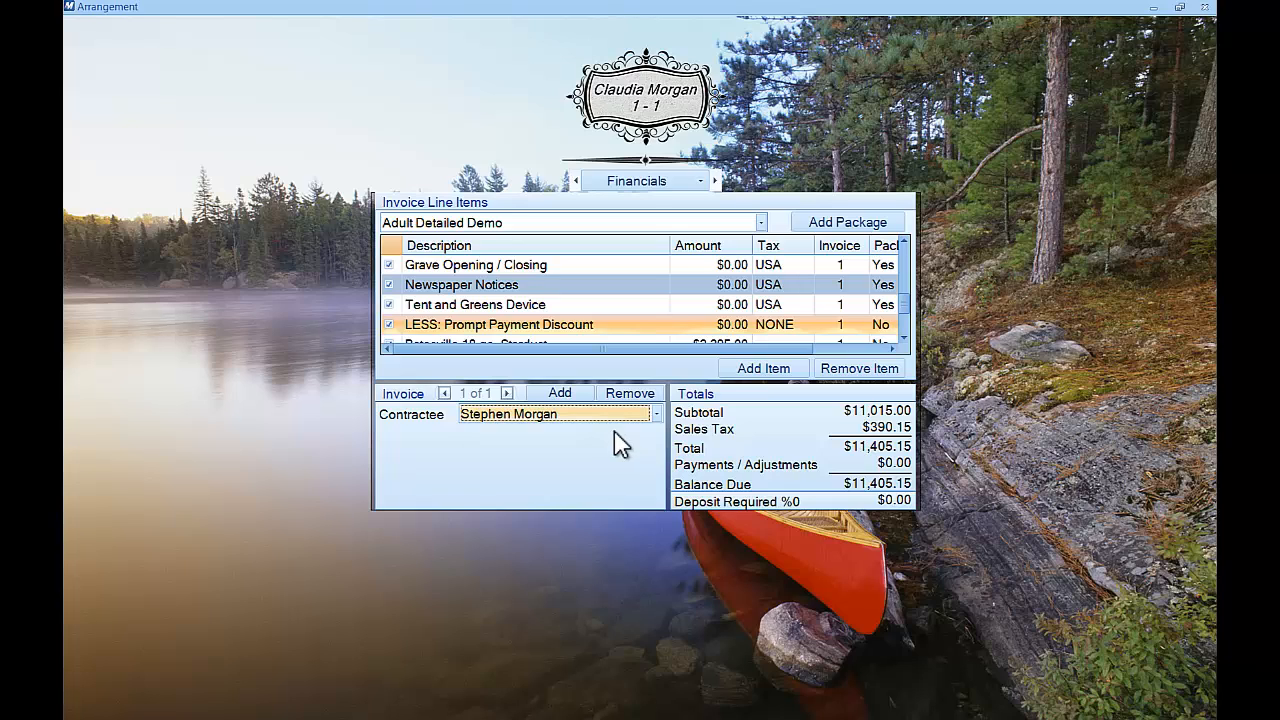
Add a second invoice billed to the other family member
left_click(560, 394)
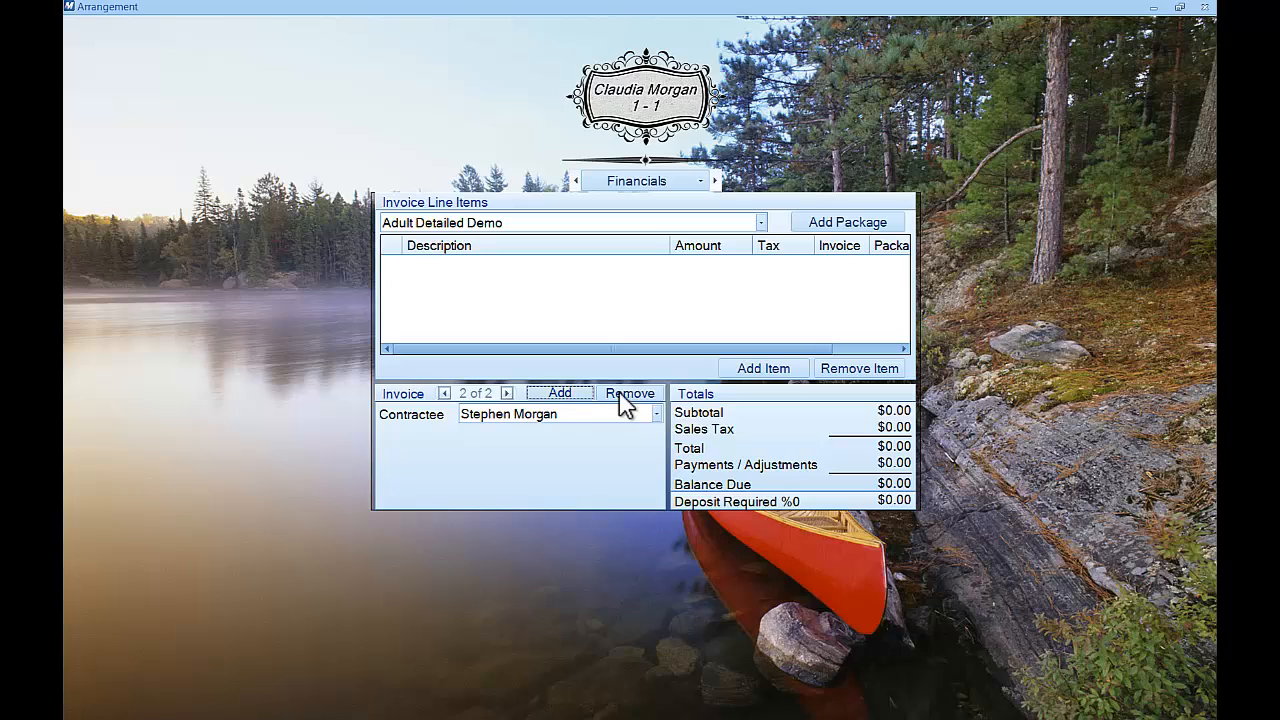
left_click(658, 414)
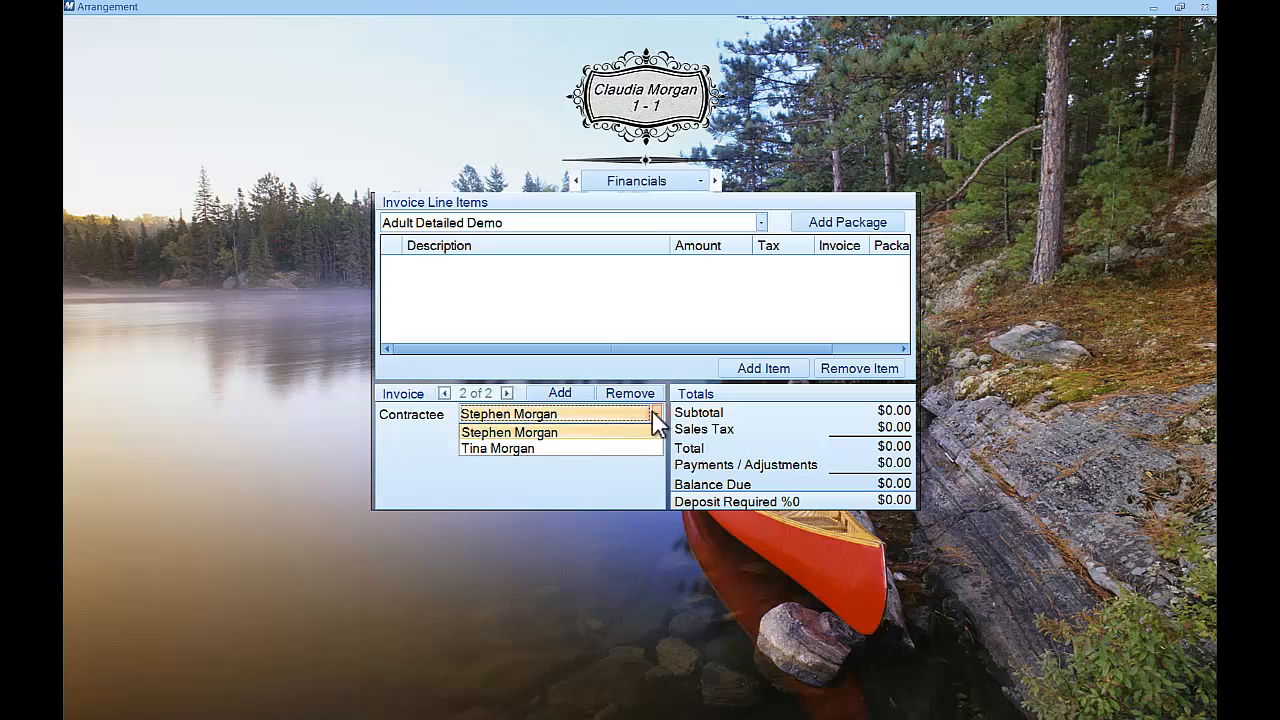
left_click(564, 449)
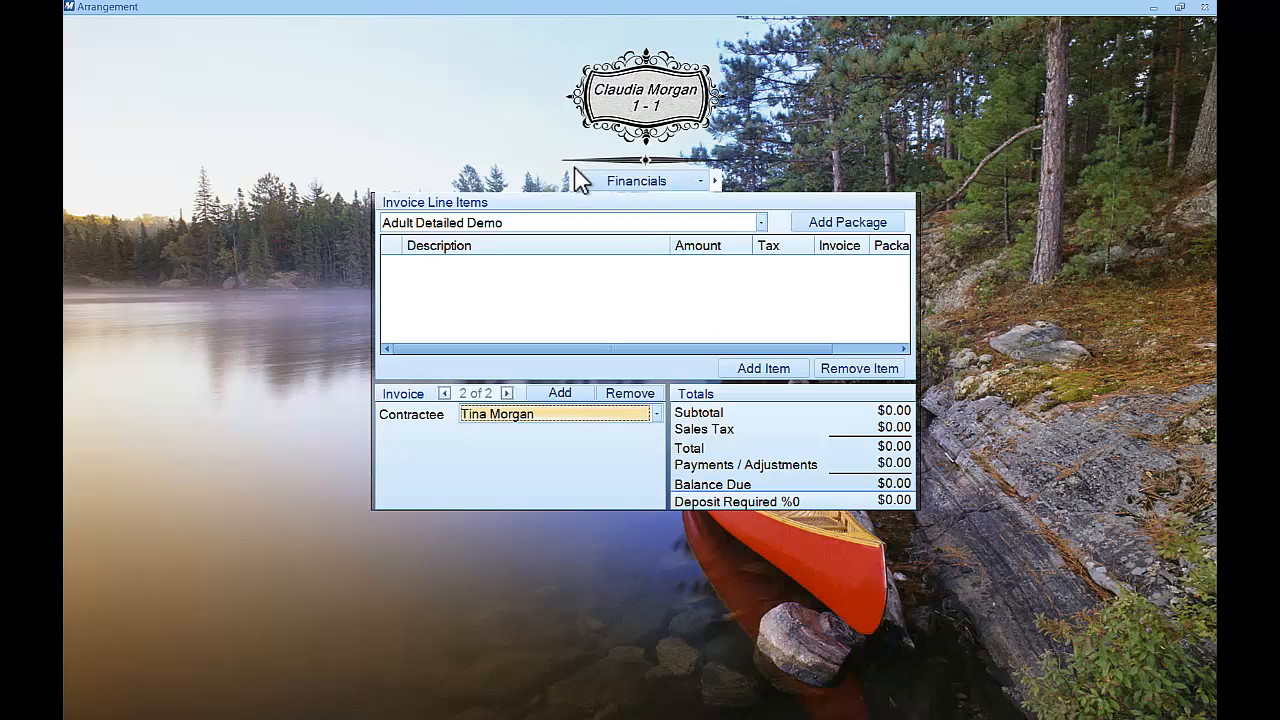
Open the price list with Charges as item type, cancel without adding, and go to Showroom
left_click(804, 369)
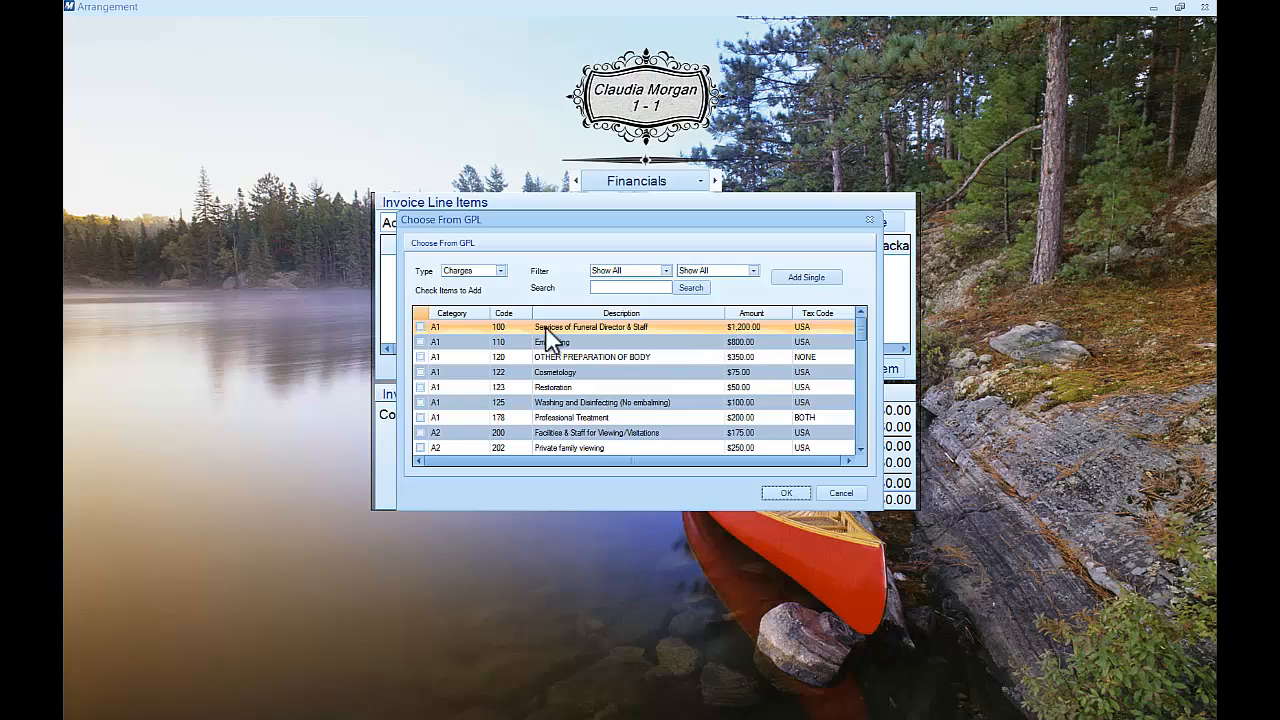
left_click(503, 271)
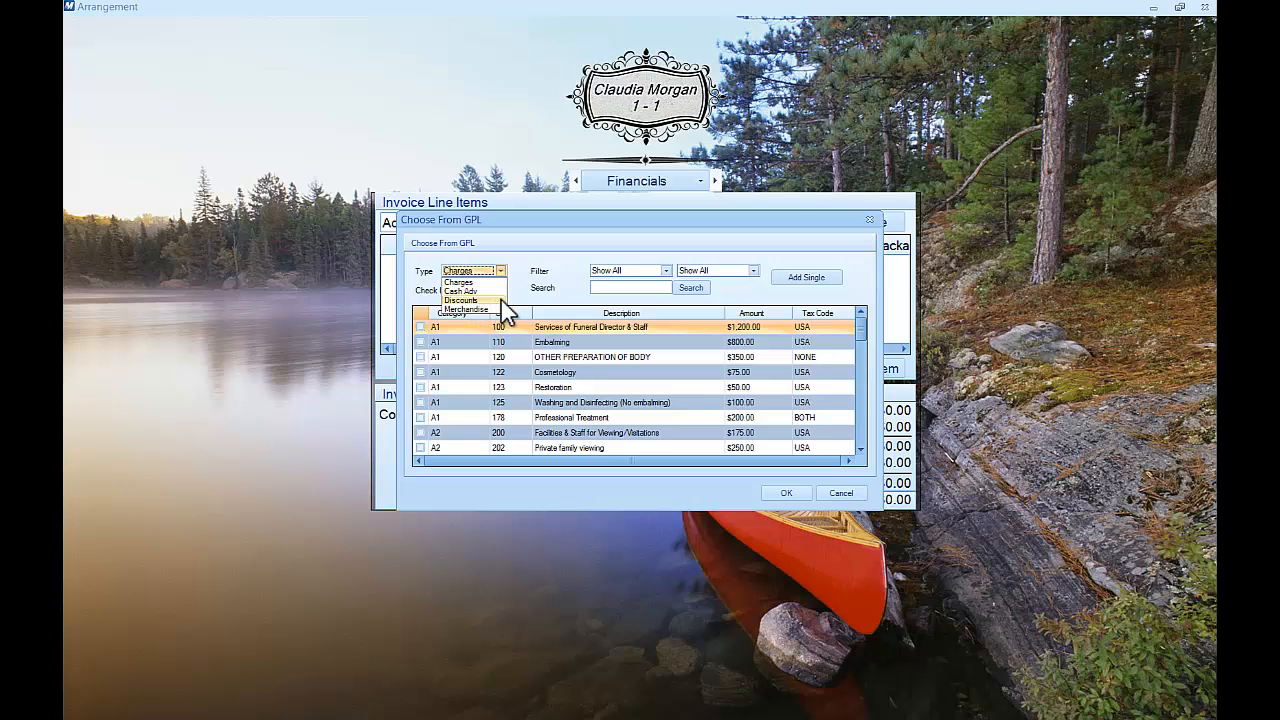
left_click(543, 297)
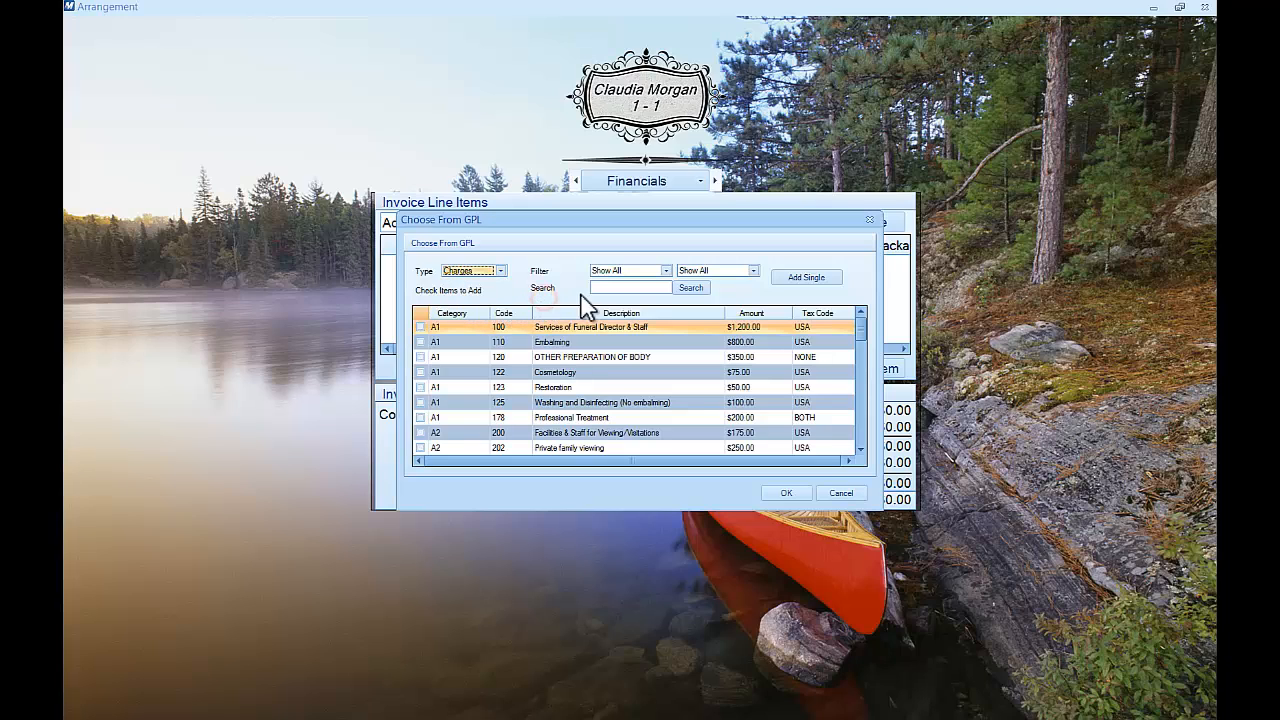
left_click(826, 493)
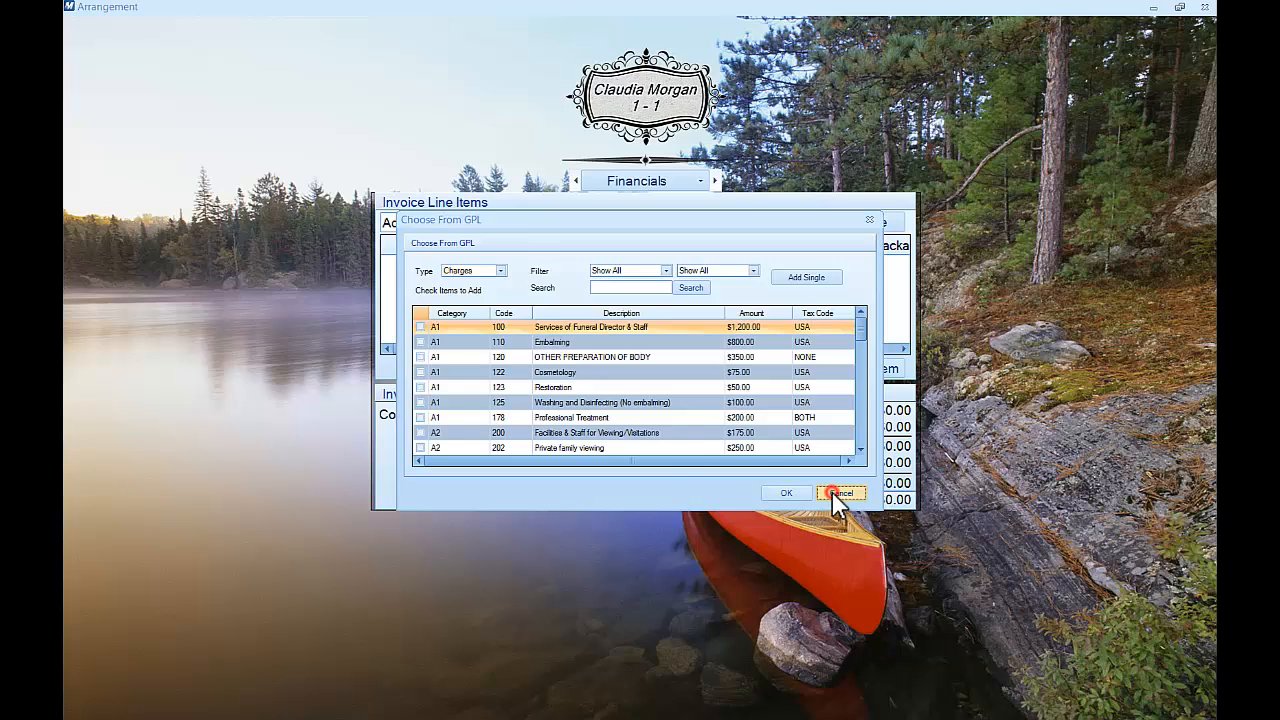
left_click(576, 180)
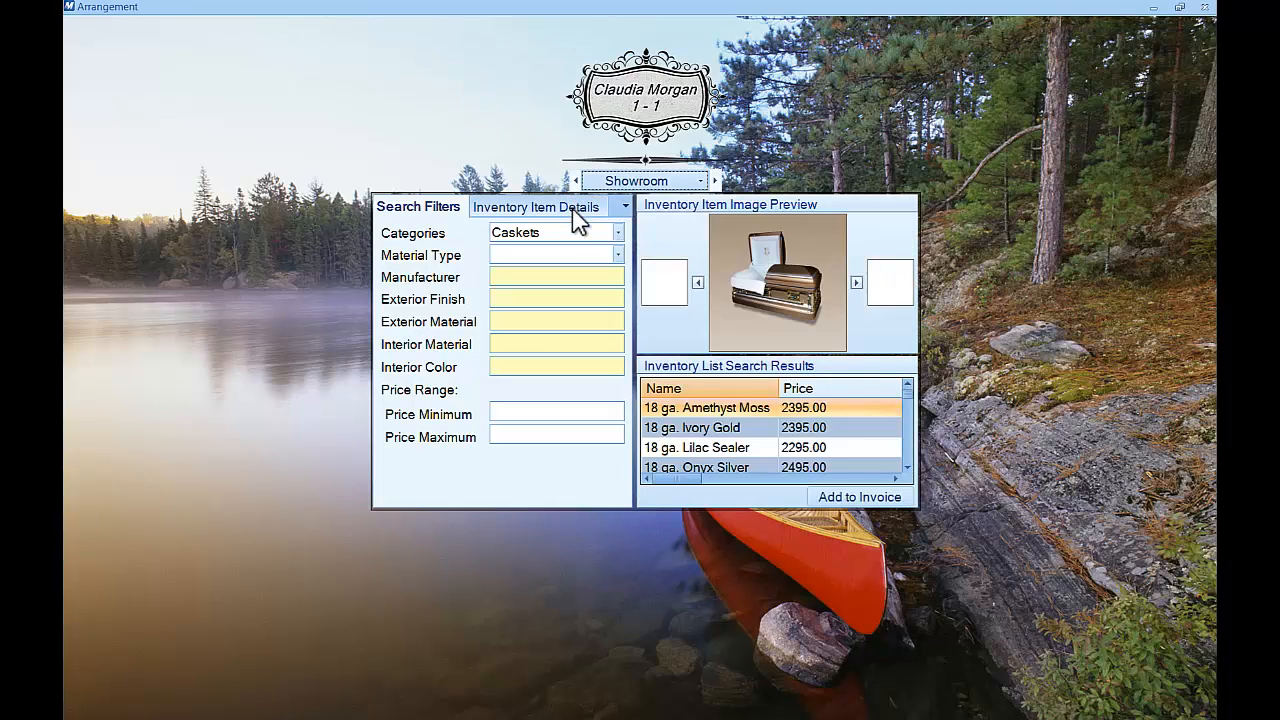
Filter merchandise to the Other category and add the $250.00 Howards Amulet to the second invoice
left_click(618, 231)
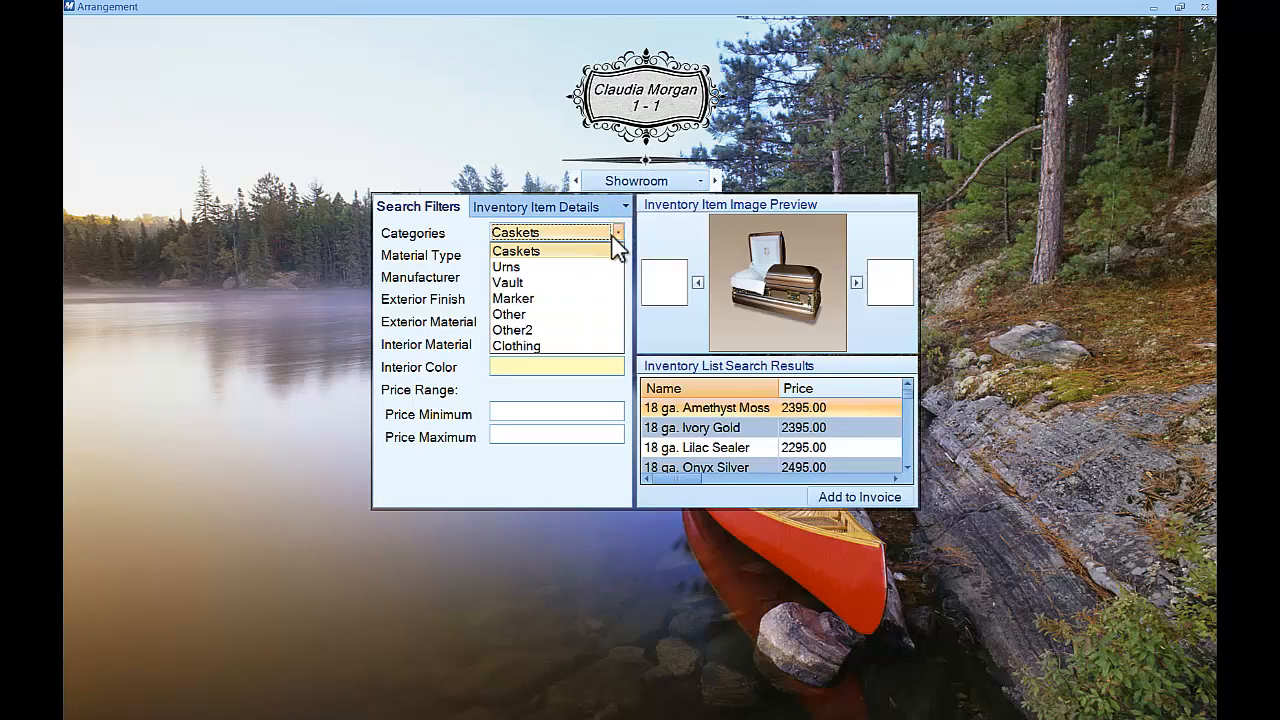
left_click(546, 314)
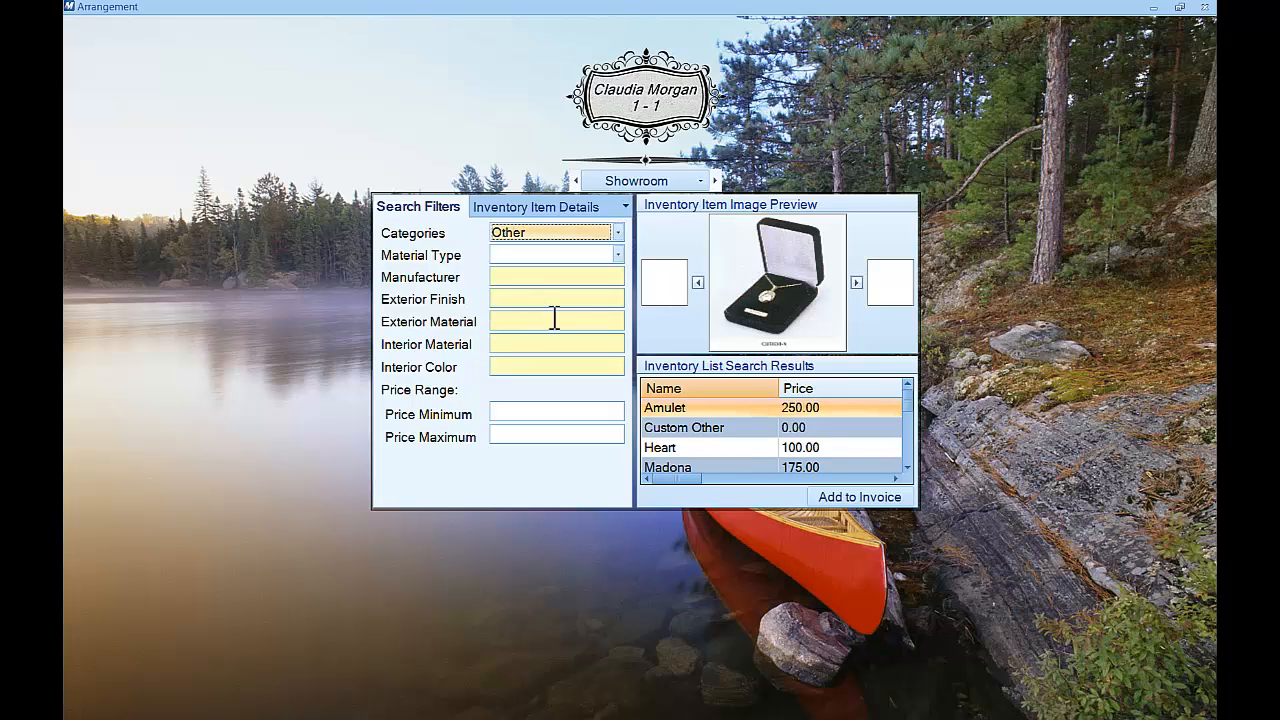
mouse_move(745, 340)
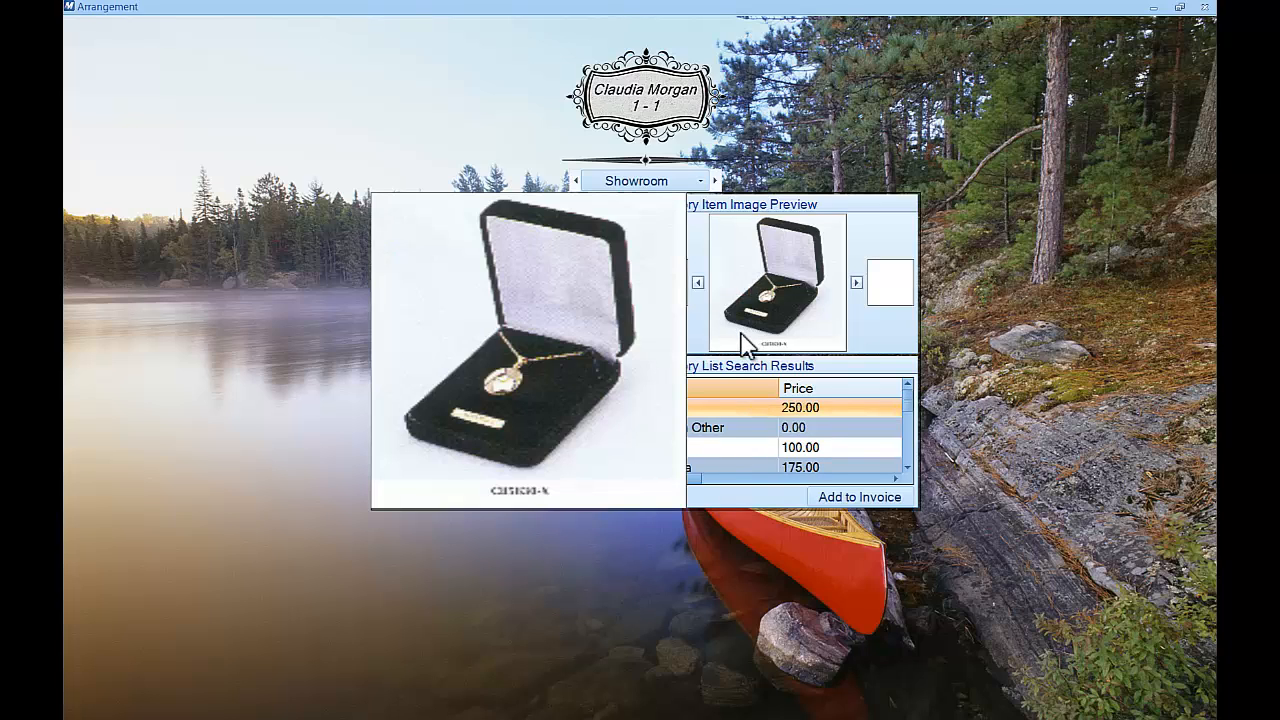
left_click(816, 409)
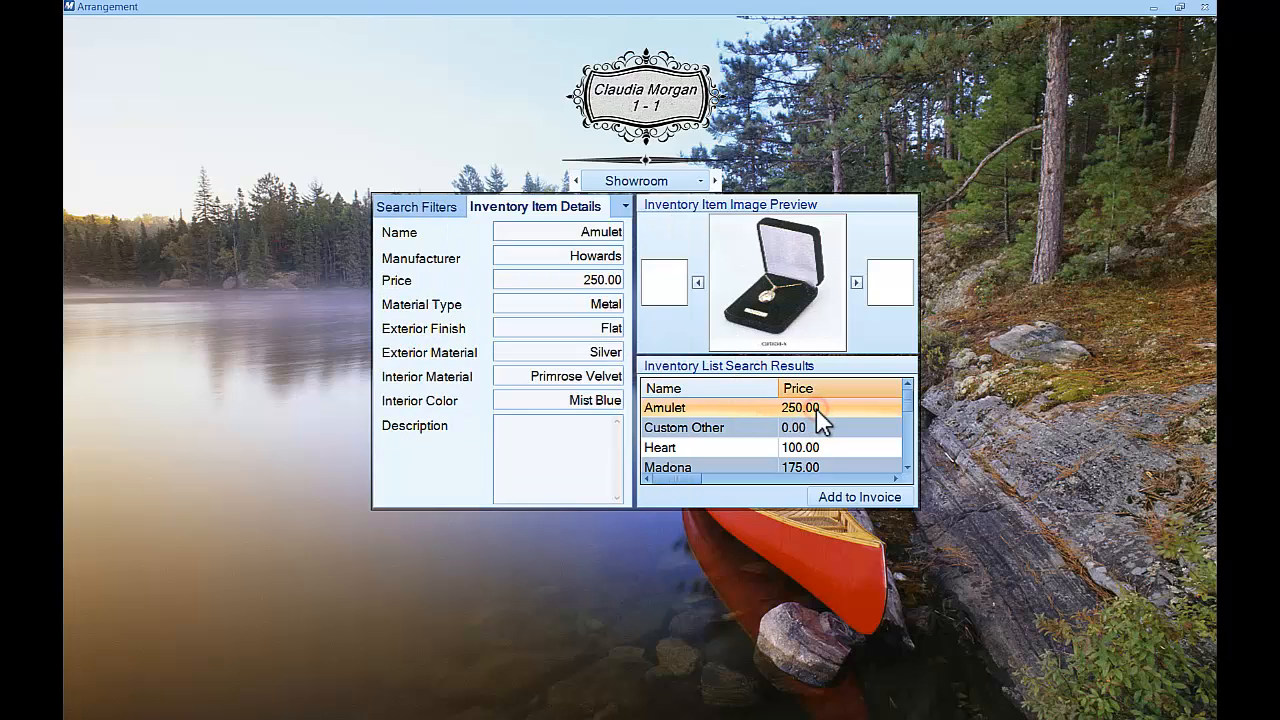
left_click(873, 500)
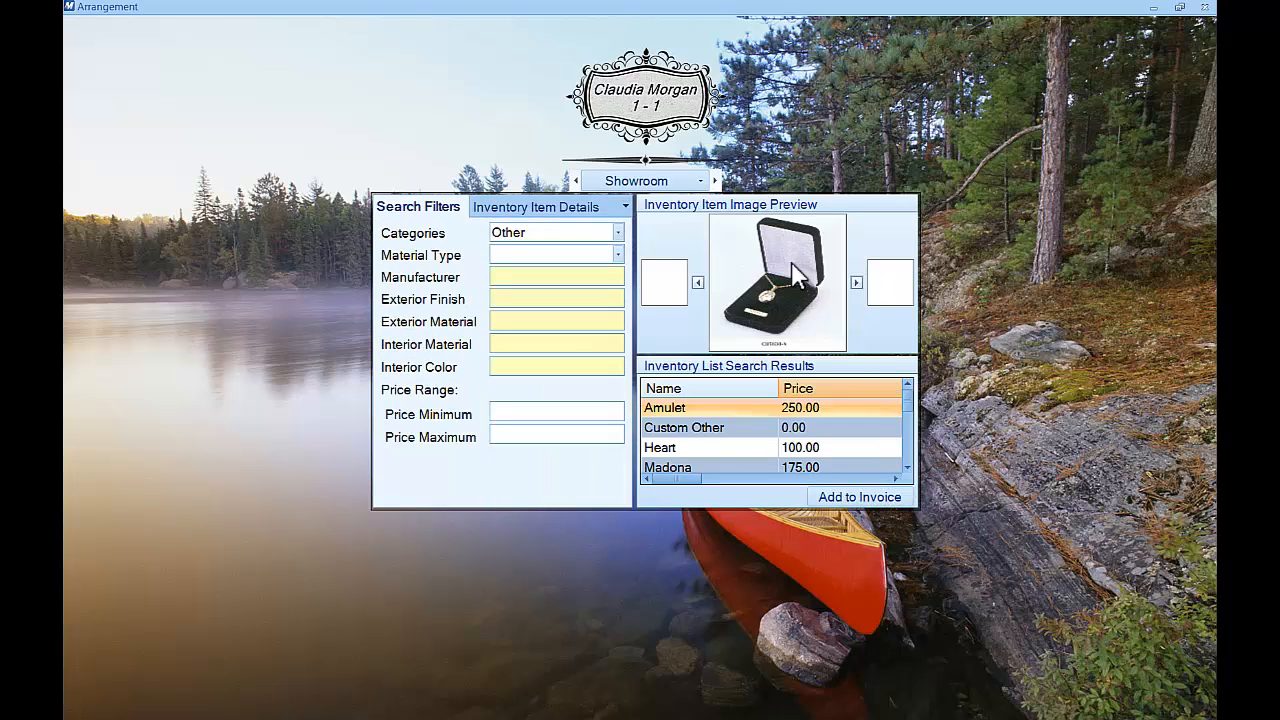
left_click(715, 182)
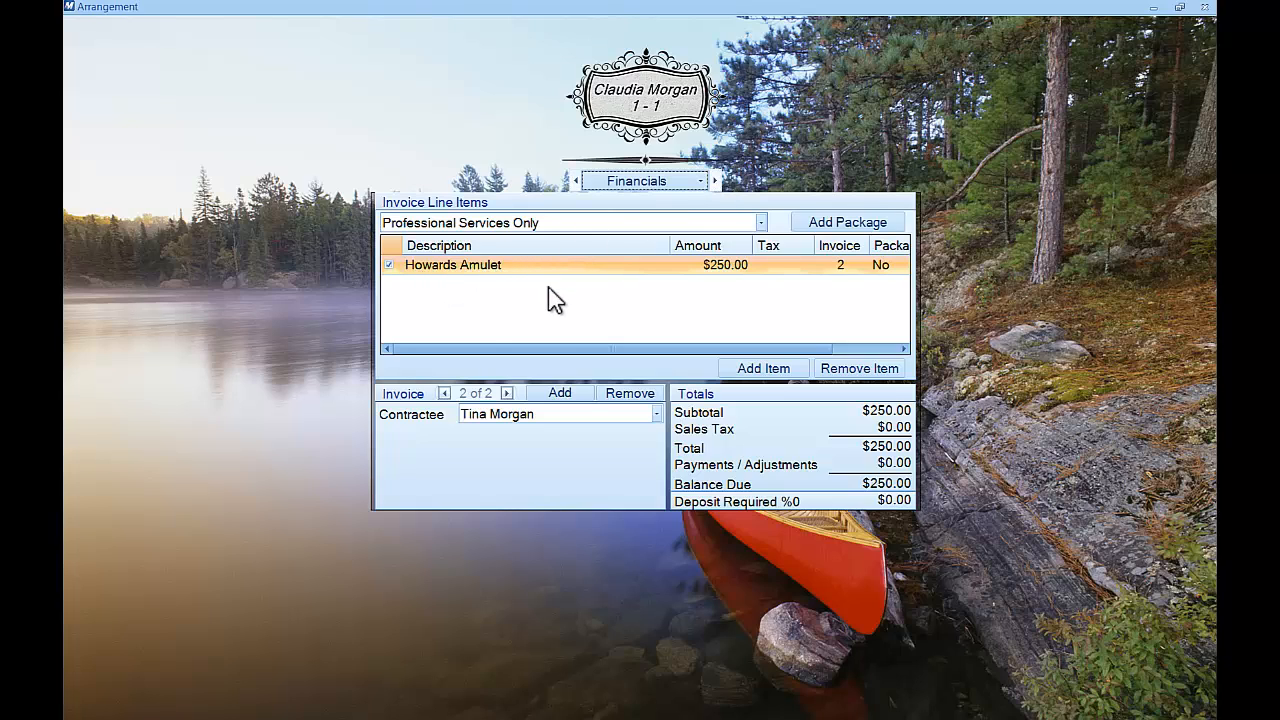
Add a third, empty invoice, then advance to the Finish page and finish the arrangement
left_click(578, 398)
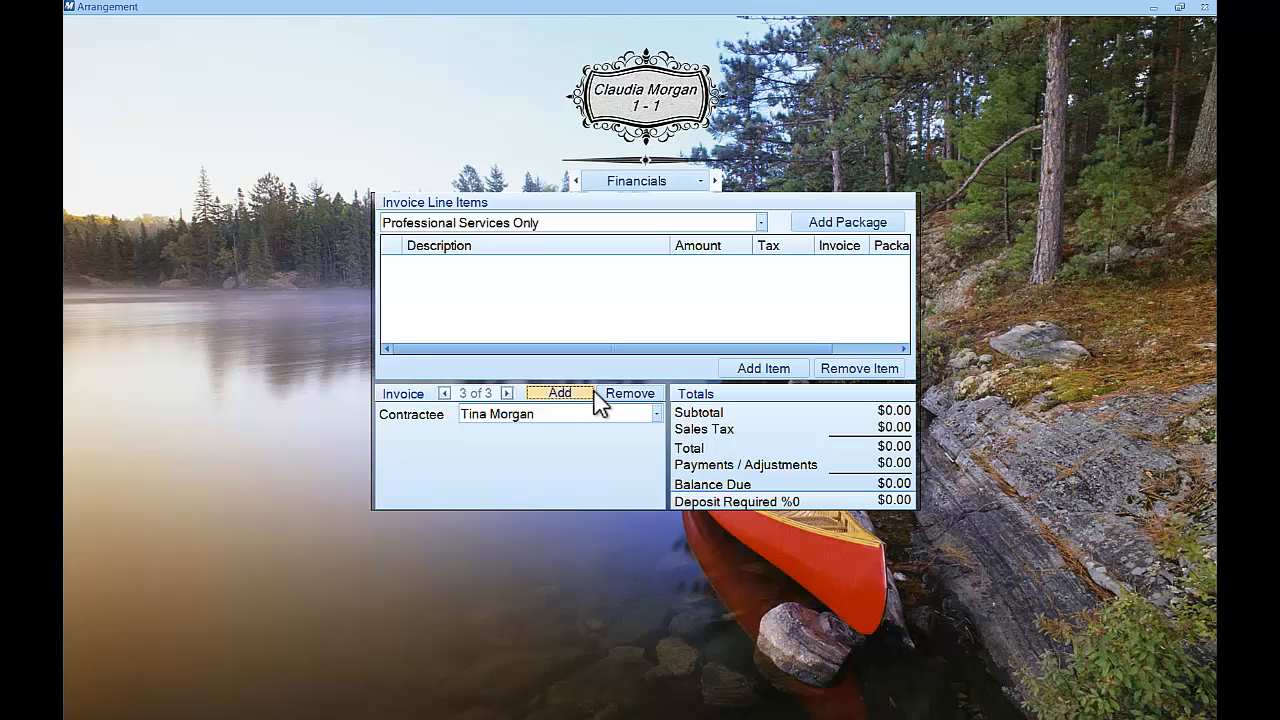
left_click(718, 186)
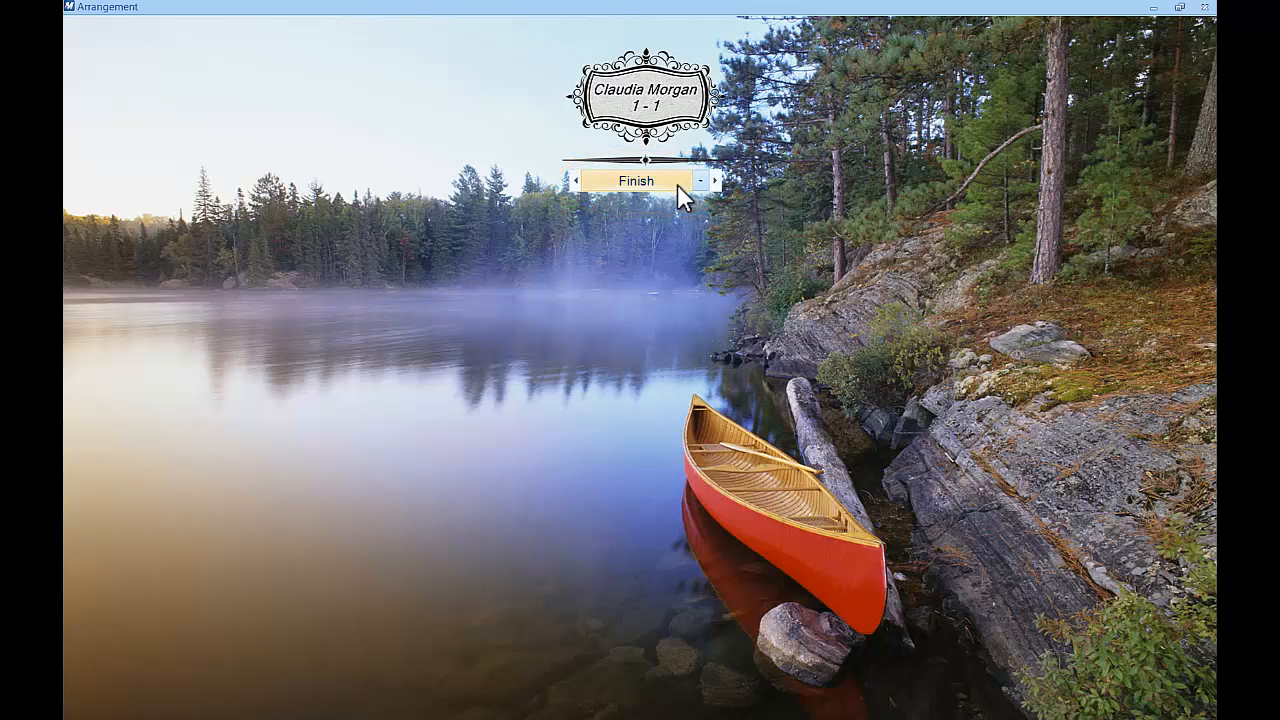
left_click(677, 184)
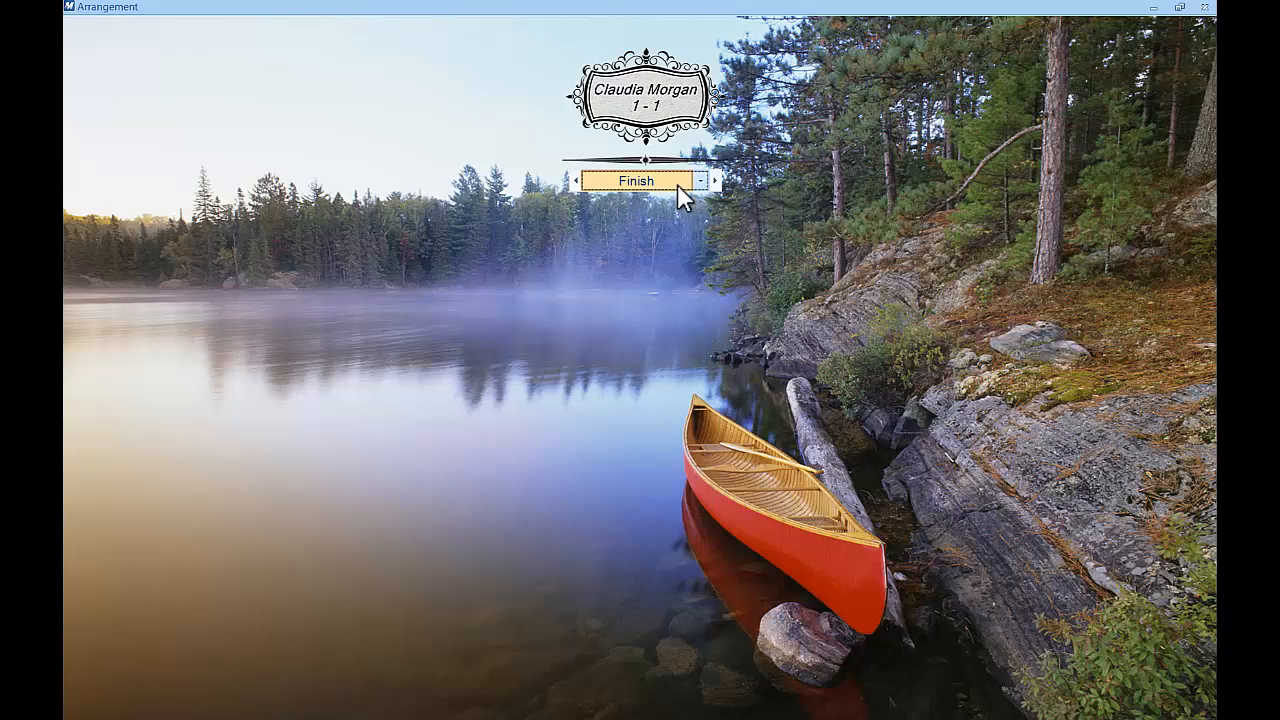